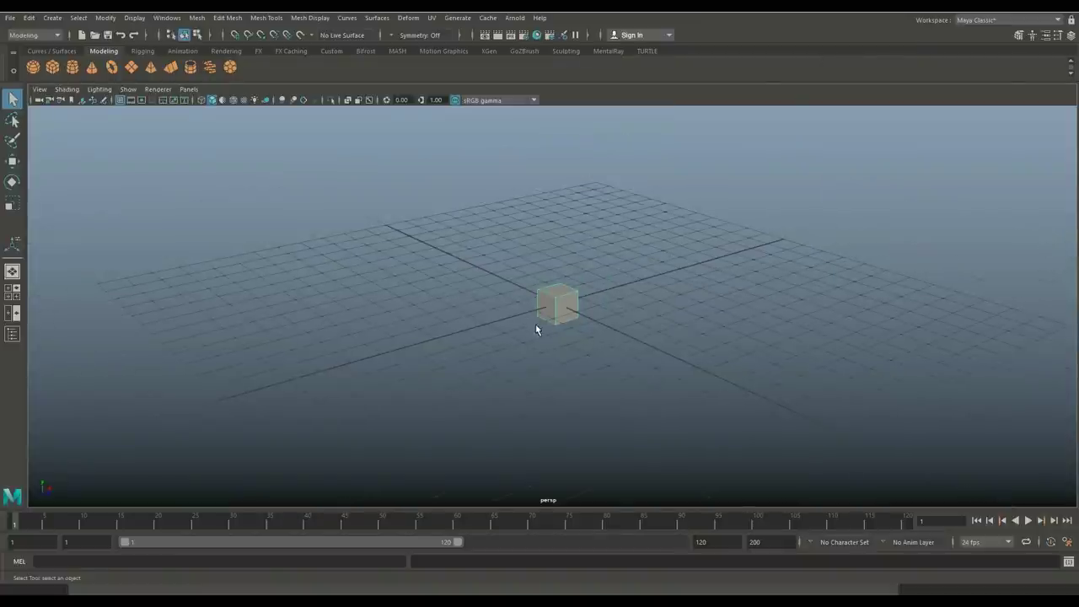
# - Scale the cube wider in X and taller in Y into a slab
pyautogui.keyDown('alt'); pyautogui.moveTo(569, 349); pyautogui.dragTo(534, 340); pyautogui.keyUp('alt')
pyautogui.scroll(2, 540, 344)
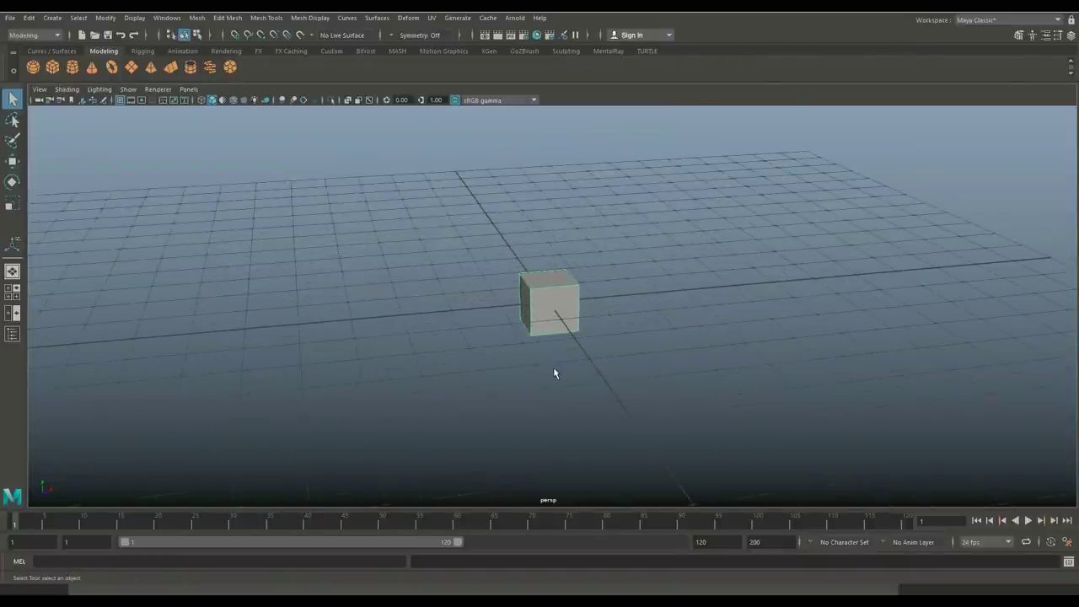
pyautogui.press('r')
pyautogui.moveTo(598, 300); pyautogui.dragTo(708, 300)
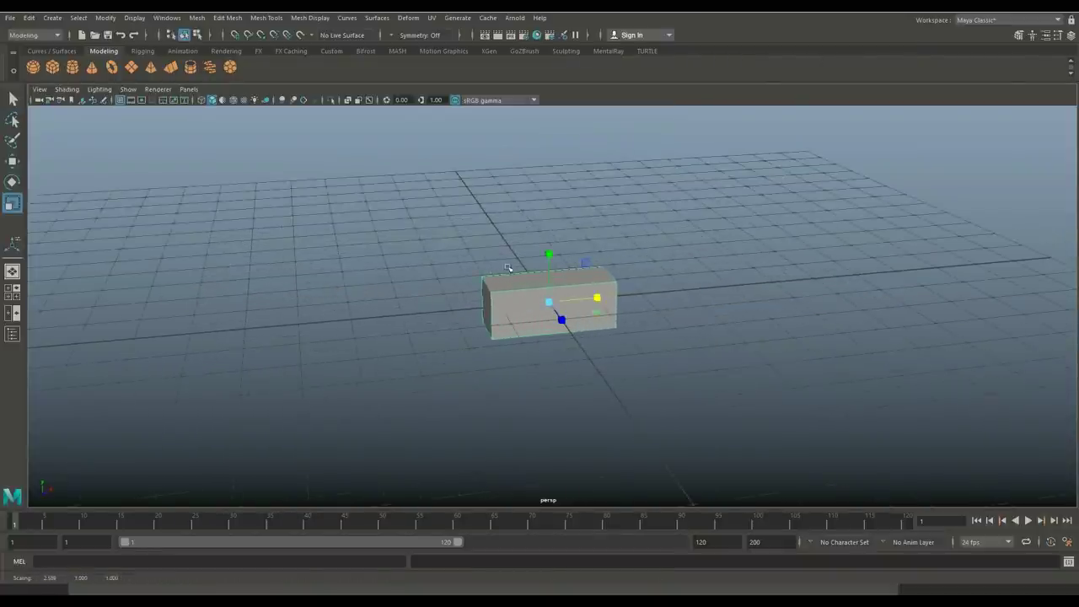
pyautogui.moveTo(550, 254); pyautogui.dragTo(633, 305)
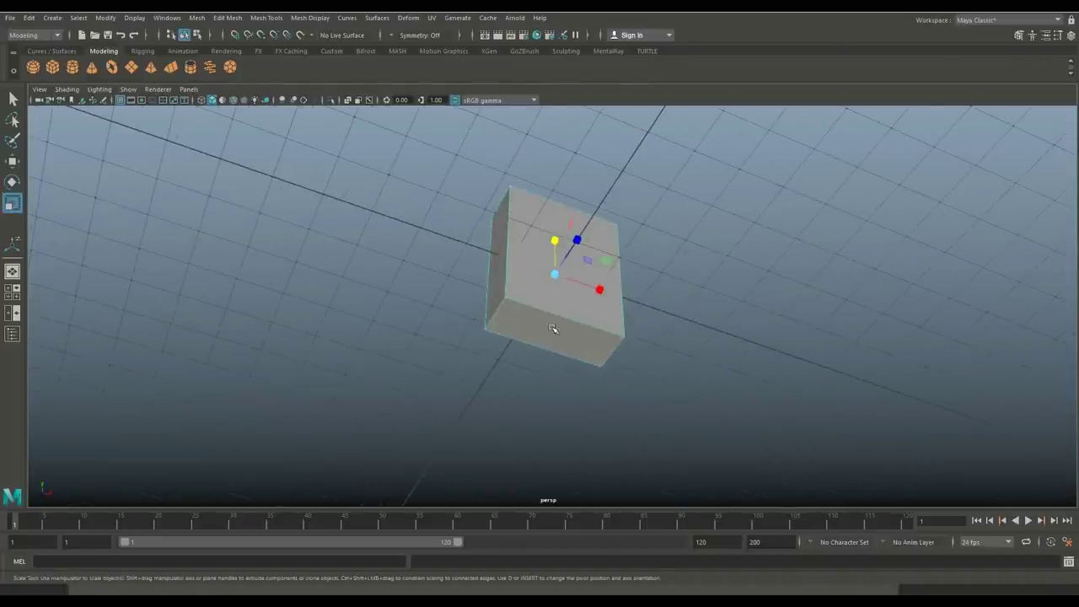
pyautogui.moveTo(552, 260); pyautogui.dragTo(542, 290, button='right')
pyautogui.click(543, 335)
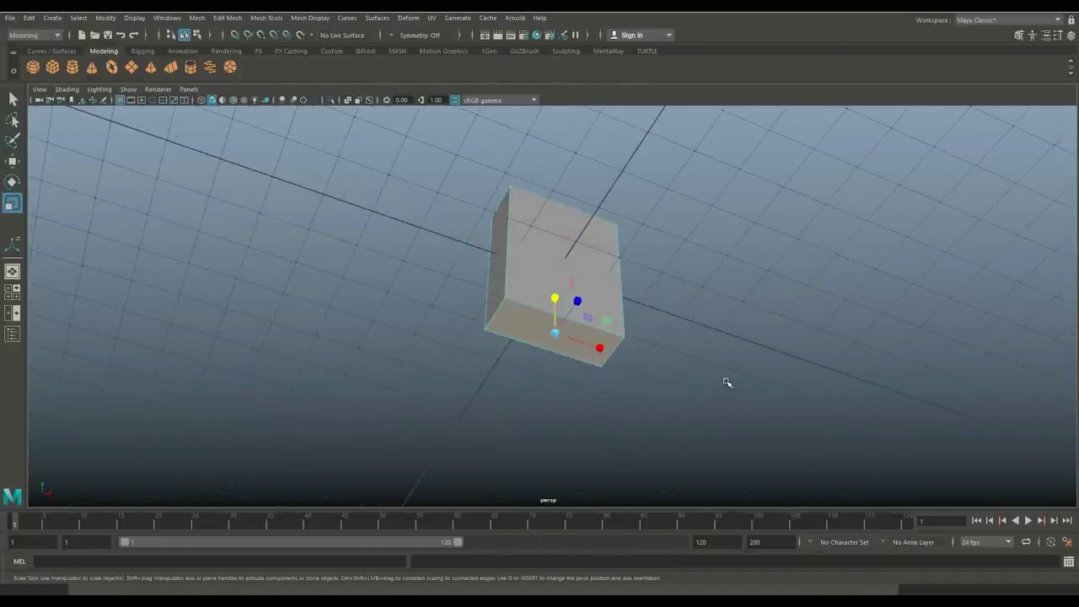
pyautogui.click(727, 383)
pyautogui.keyDown('alt'); pyautogui.moveTo(727, 383); pyautogui.dragTo(706, 426); pyautogui.keyUp('alt')
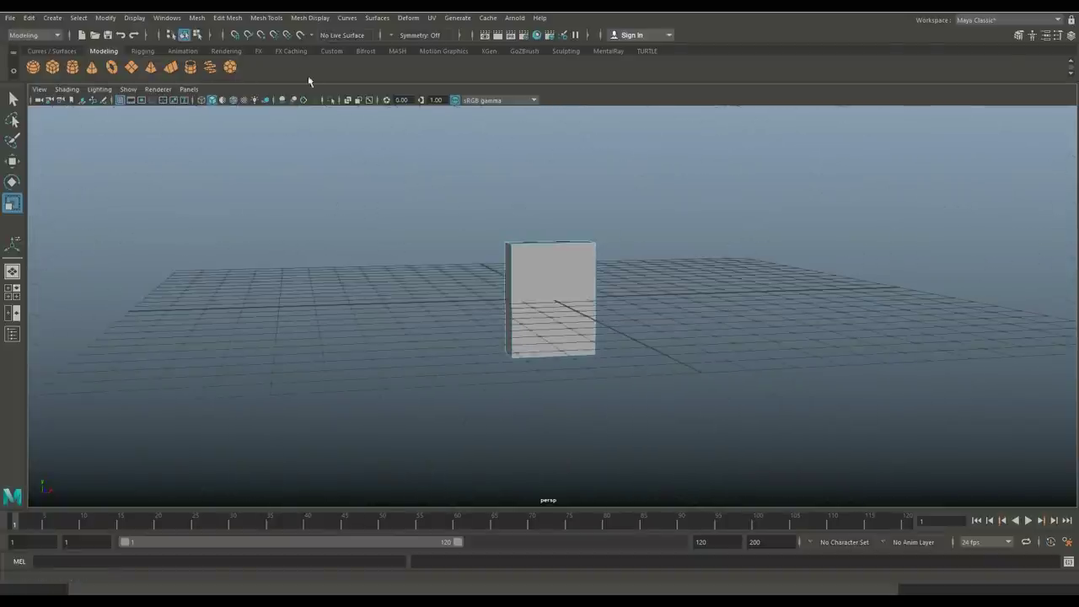
# - Insert multiple vertical and horizontal edge loops across the slab with Insert Edge Loop
pyautogui.click(266, 18)
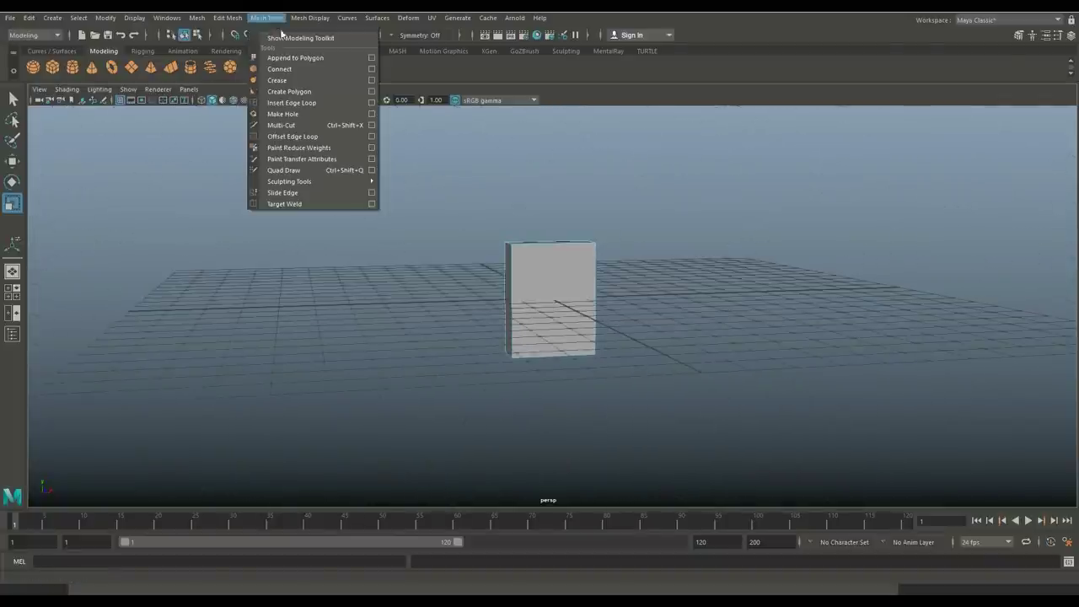
pyautogui.click(372, 102)
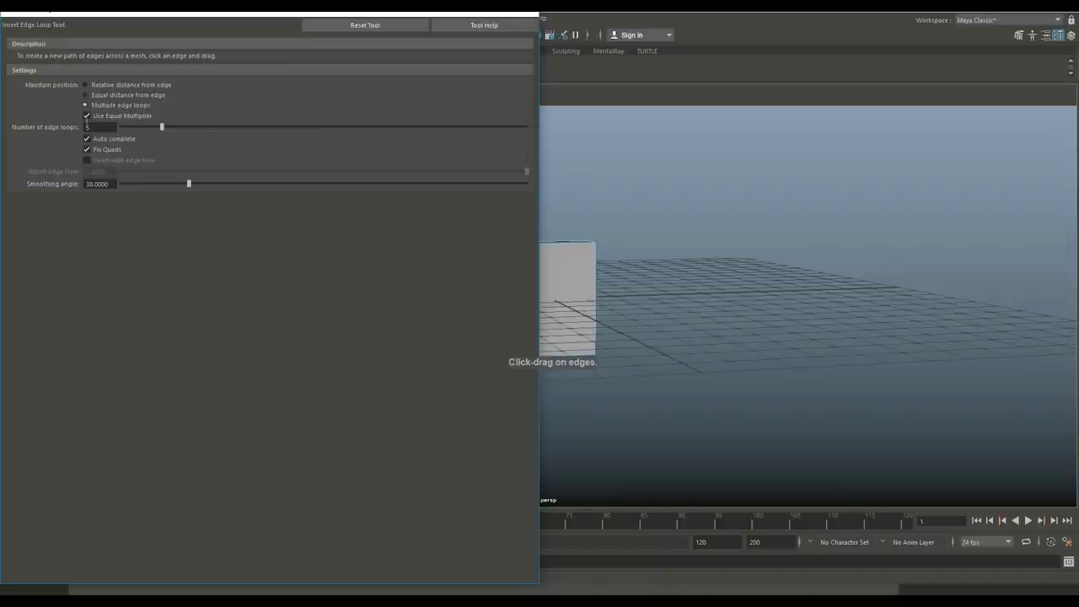
pyautogui.click(477, 14)
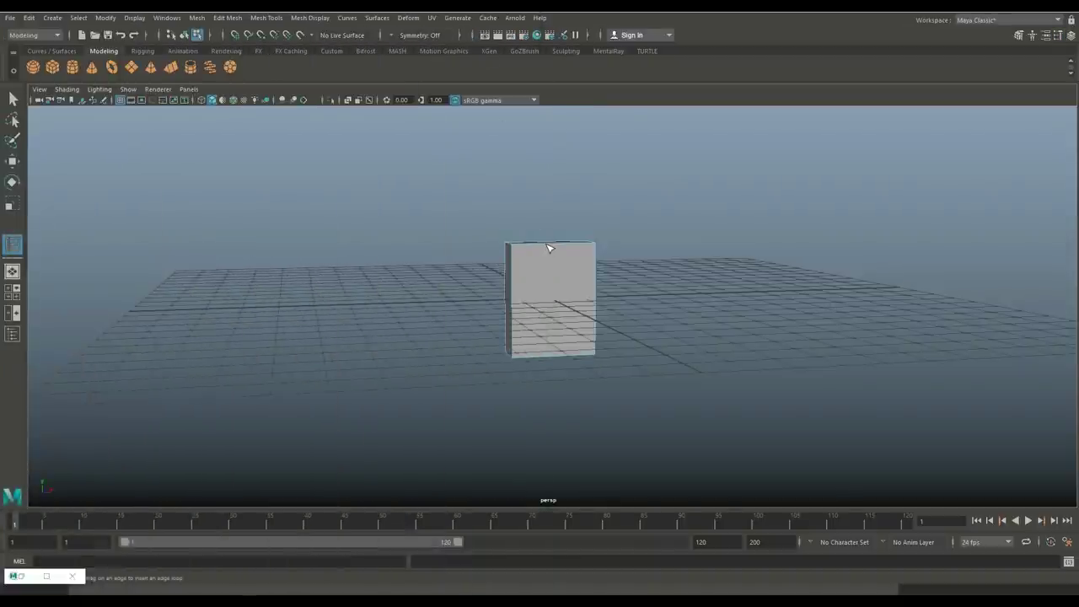
pyautogui.click(548, 248)
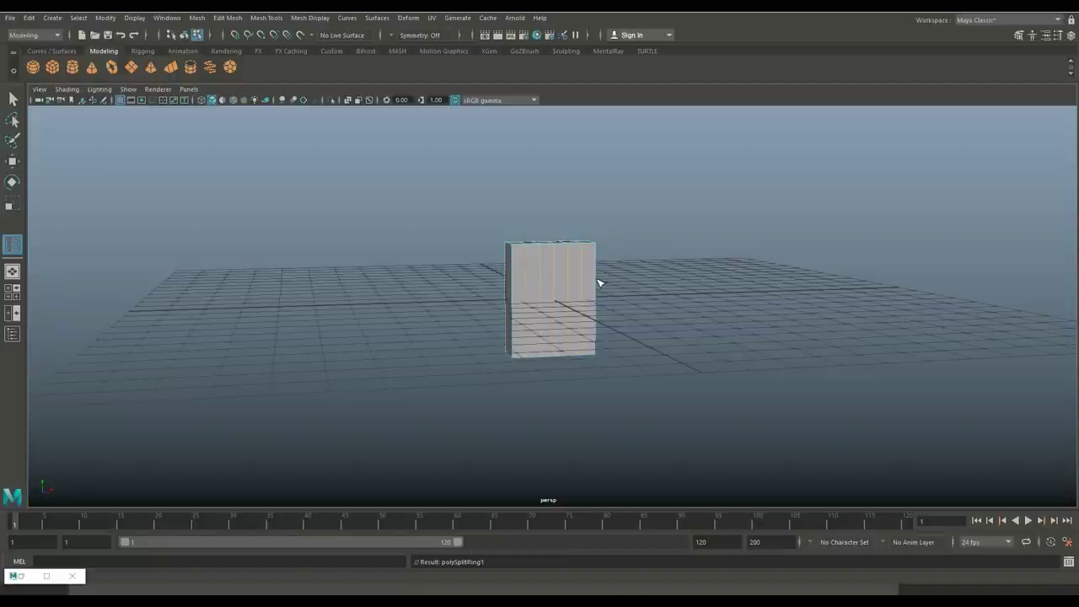
pyautogui.click(596, 282)
pyautogui.press('q')
pyautogui.keyDown('alt'); pyautogui.moveTo(610, 355); pyautogui.dragTo(638, 396); pyautogui.keyUp('alt')
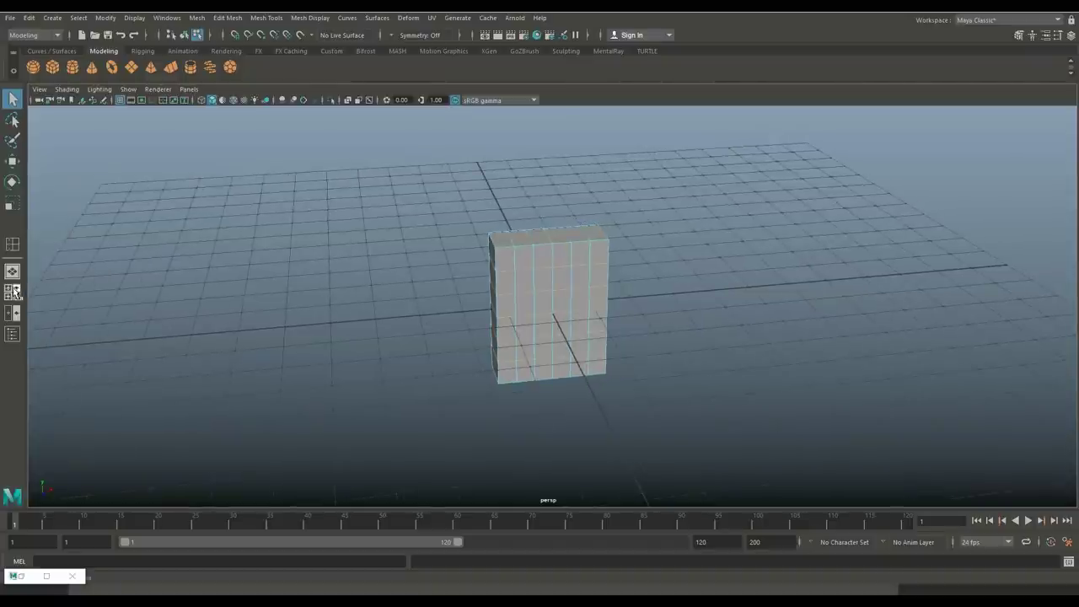
# - In the front view, raise the top-row vertices and lift the middle ones higher into an arch
pyautogui.click(12, 291)
pyautogui.press('space')
pyautogui.scroll(3, 429, 404)
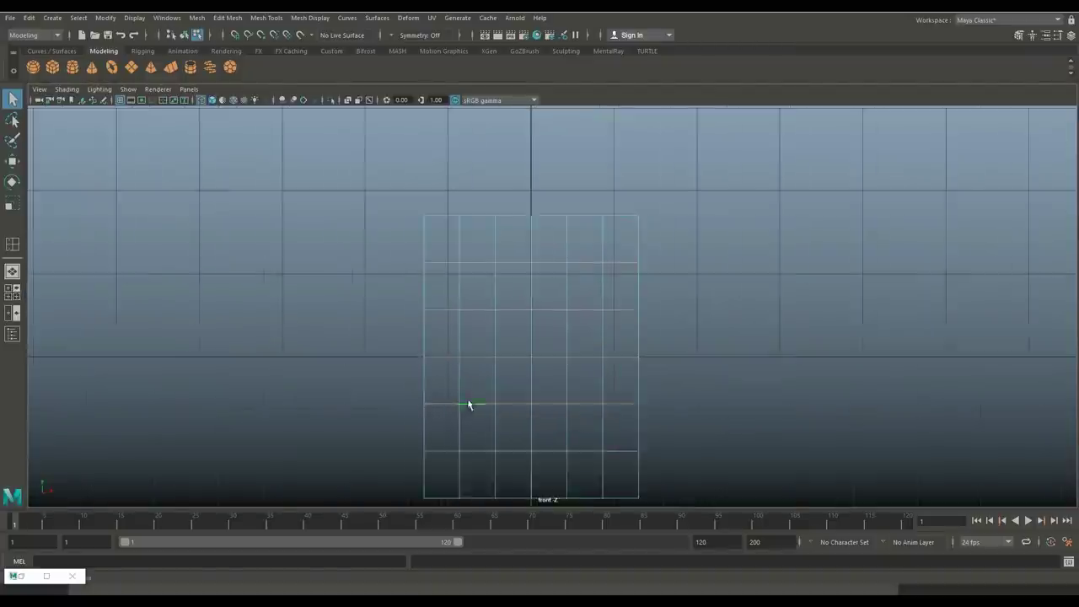
pyautogui.keyDown('alt'); pyautogui.moveTo(548, 349); pyautogui.dragTo(501, 371, button='middle'); pyautogui.keyUp('alt')
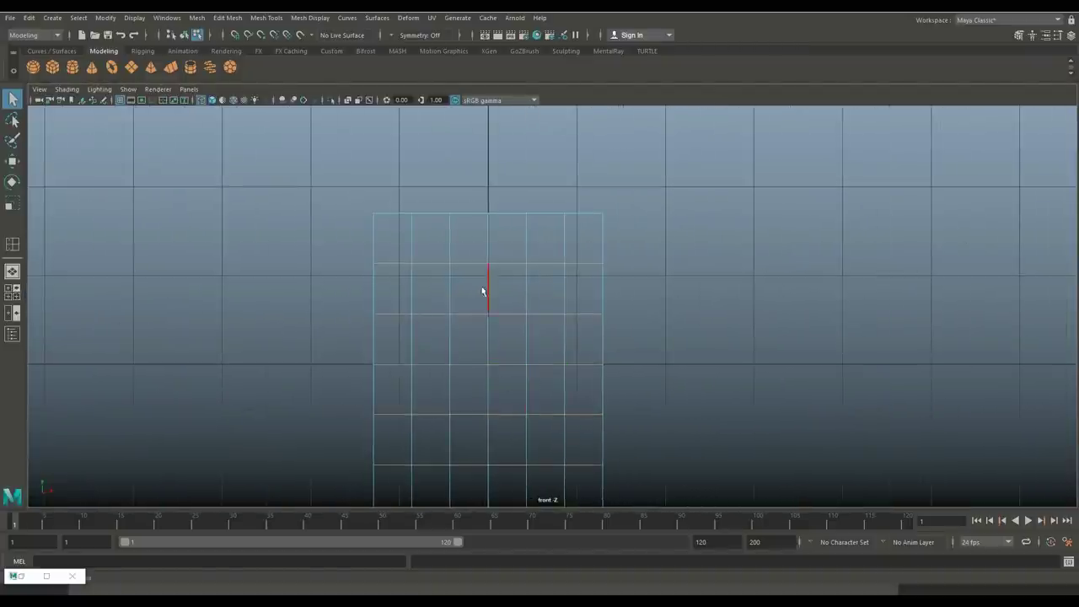
pyautogui.moveTo(414, 241); pyautogui.dragTo(391, 230, button='right')
pyautogui.moveTo(588, 237); pyautogui.dragTo(581, 241)
pyautogui.press('w')
pyautogui.moveTo(487, 157); pyautogui.dragTo(483, 123)
pyautogui.moveTo(436, 157); pyautogui.dragTo(536, 219)
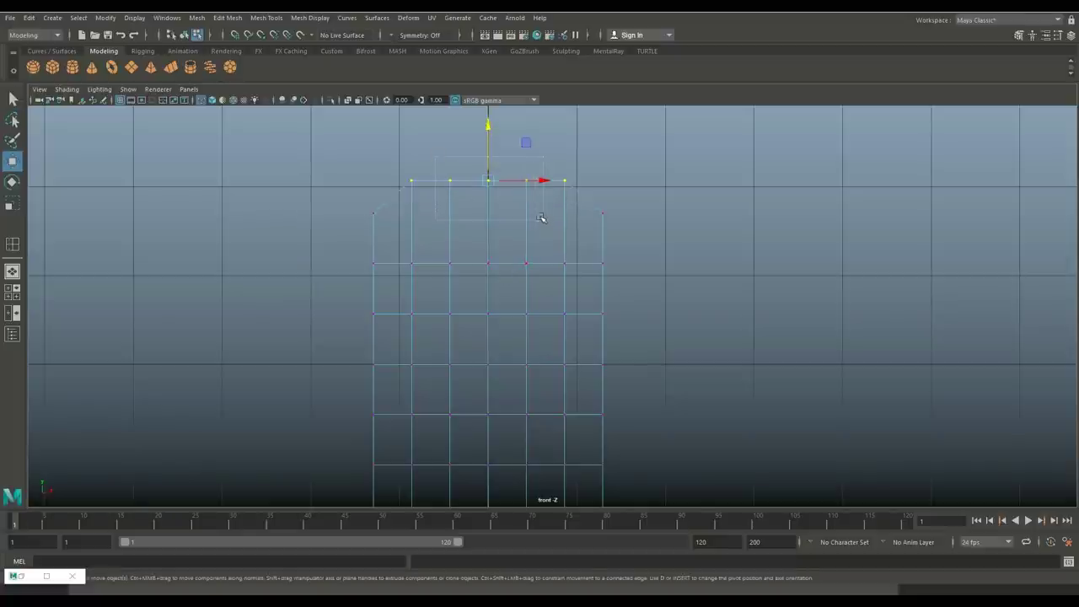
pyautogui.moveTo(485, 126); pyautogui.dragTo(489, 108)
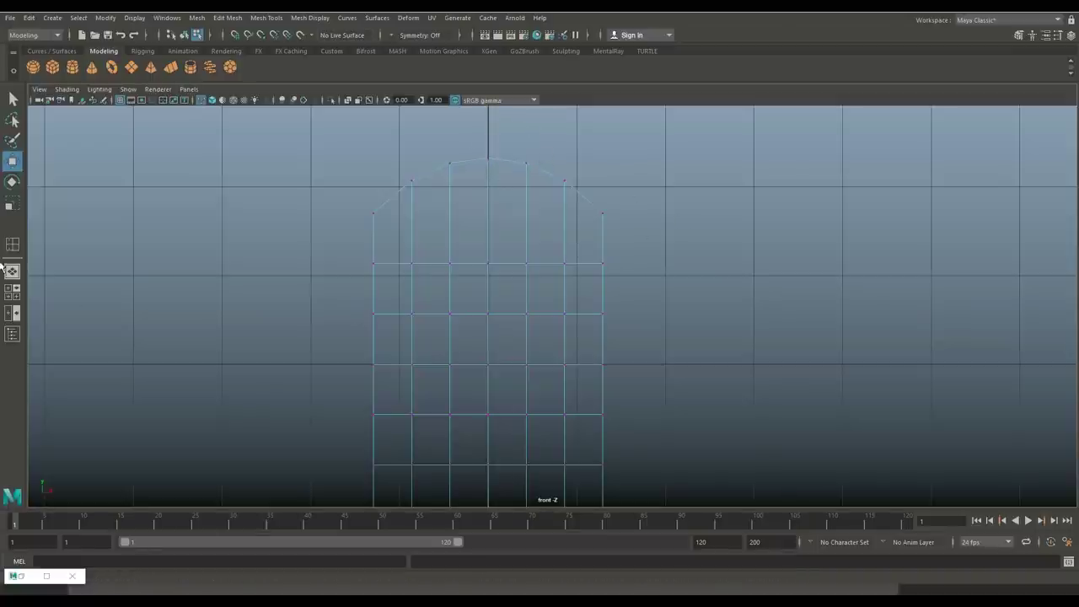
pyautogui.press('space')
pyautogui.press('space')
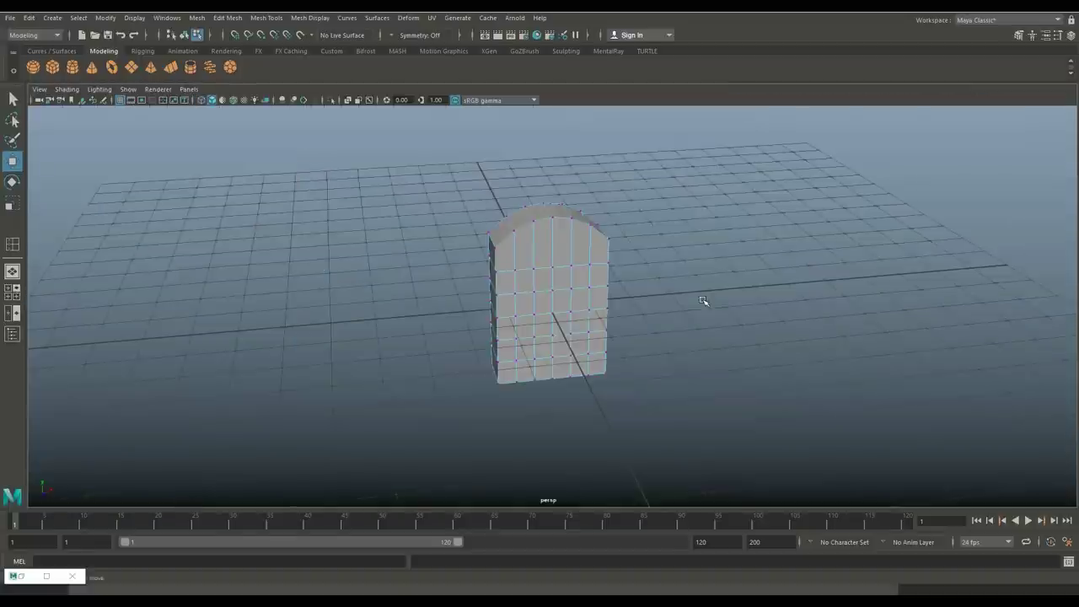
# - Scale the whole slab down along its thickness to make it thinner
pyautogui.keyDown('alt'); pyautogui.moveTo(703, 301); pyautogui.dragTo(671, 393); pyautogui.keyUp('alt')
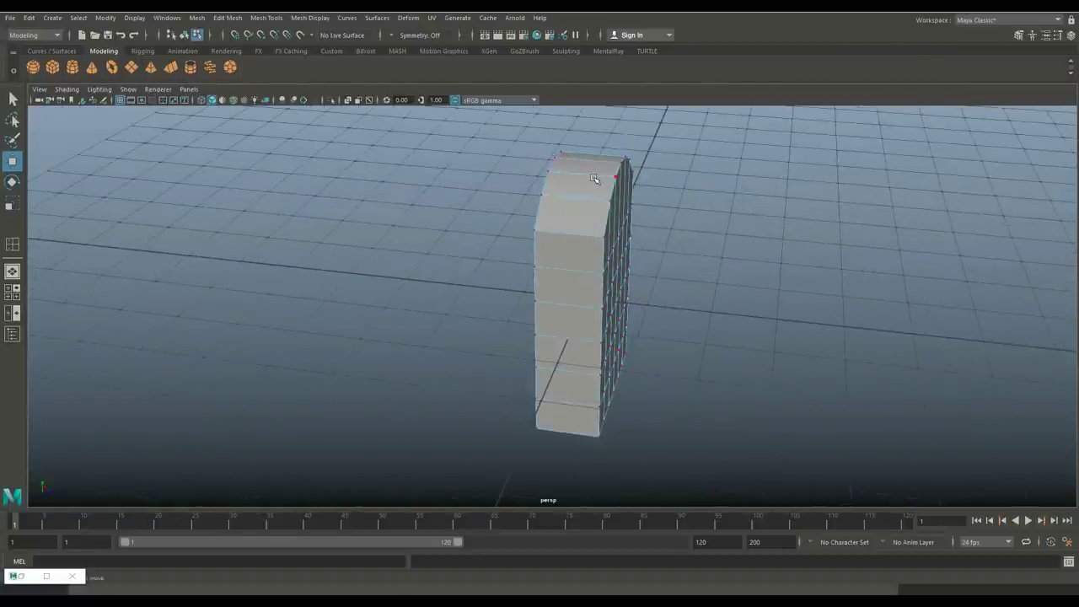
pyautogui.moveTo(594, 179); pyautogui.dragTo(618, 177, button='right')
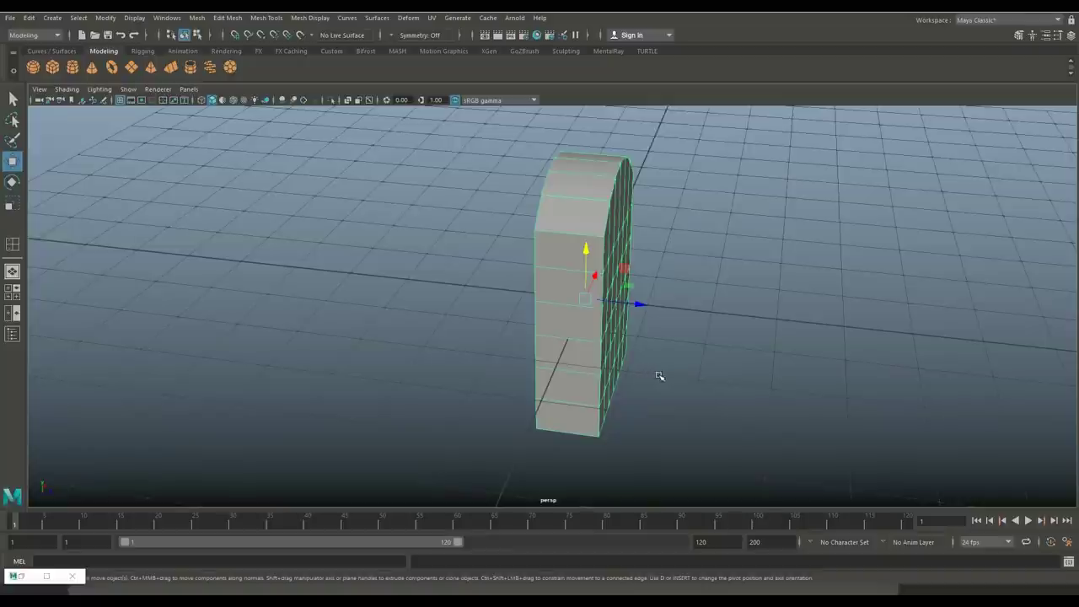
pyautogui.press('r')
pyautogui.moveTo(636, 305); pyautogui.dragTo(621, 305)
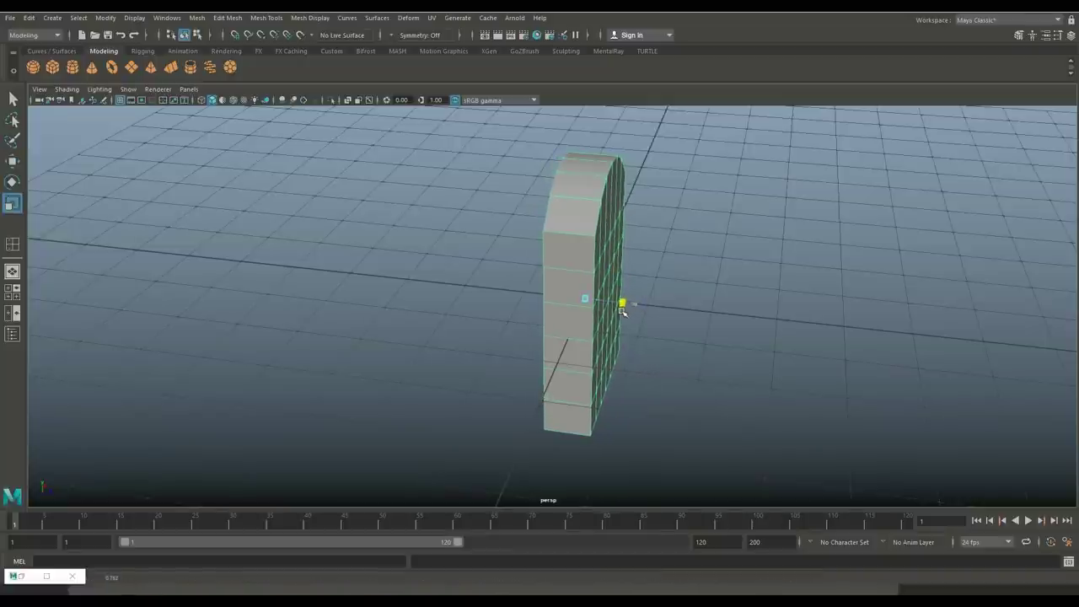
pyautogui.click(683, 330)
pyautogui.scroll(2, 688, 345)
# - In edge mode, select the arch-top edge loop and the slab's outline edge loops
pyautogui.keyDown('alt'); pyautogui.moveTo(688, 346); pyautogui.dragTo(534, 181); pyautogui.keyUp('alt')
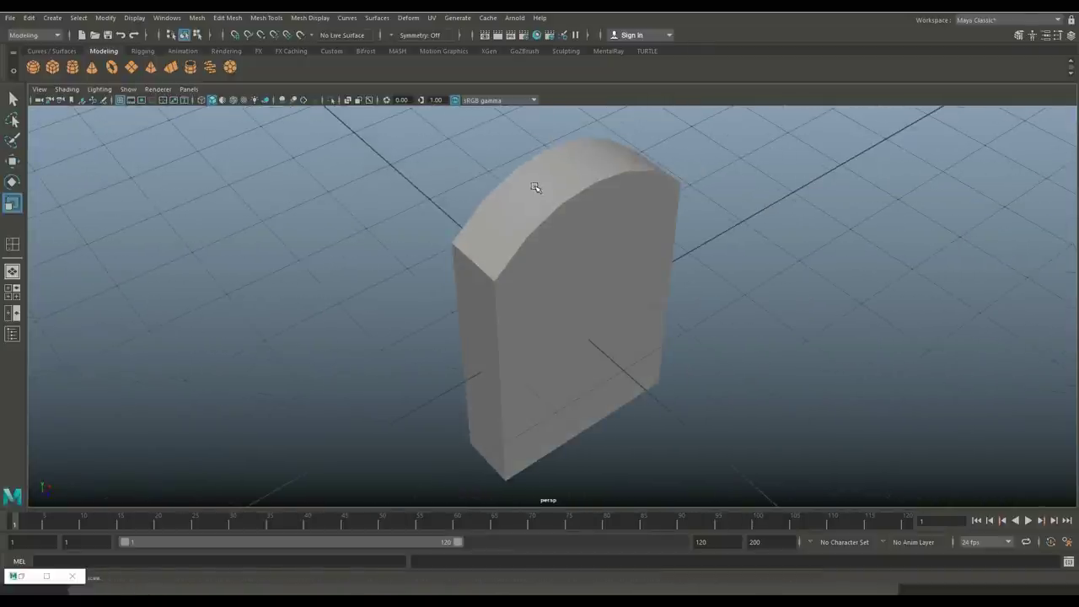
pyautogui.click(535, 185)
pyautogui.rightClick(533, 217)
pyautogui.moveTo(533, 217); pyautogui.dragTo(534, 183, button='right')
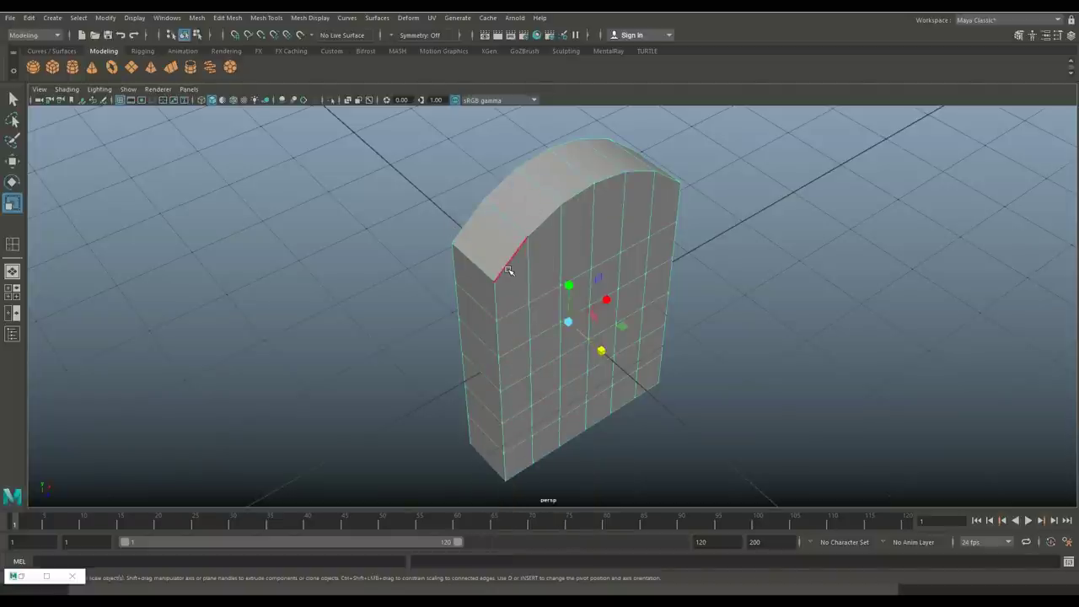
pyautogui.doubleClick(508, 269)
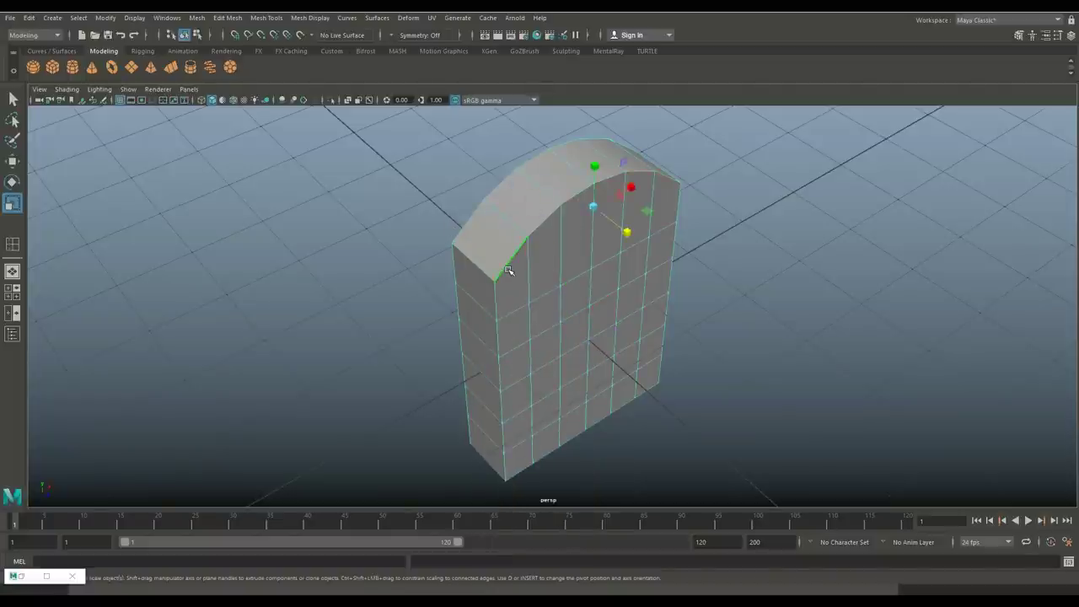
pyautogui.keyDown('shift'); pyautogui.click(469, 228); pyautogui.keyUp('shift')
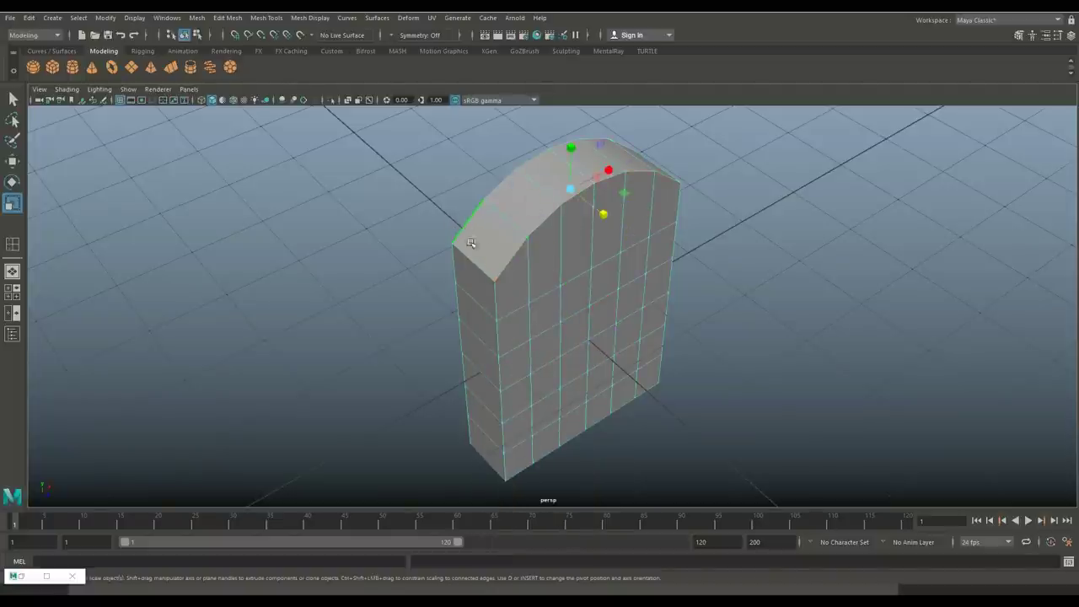
pyautogui.doubleClick(495, 297)
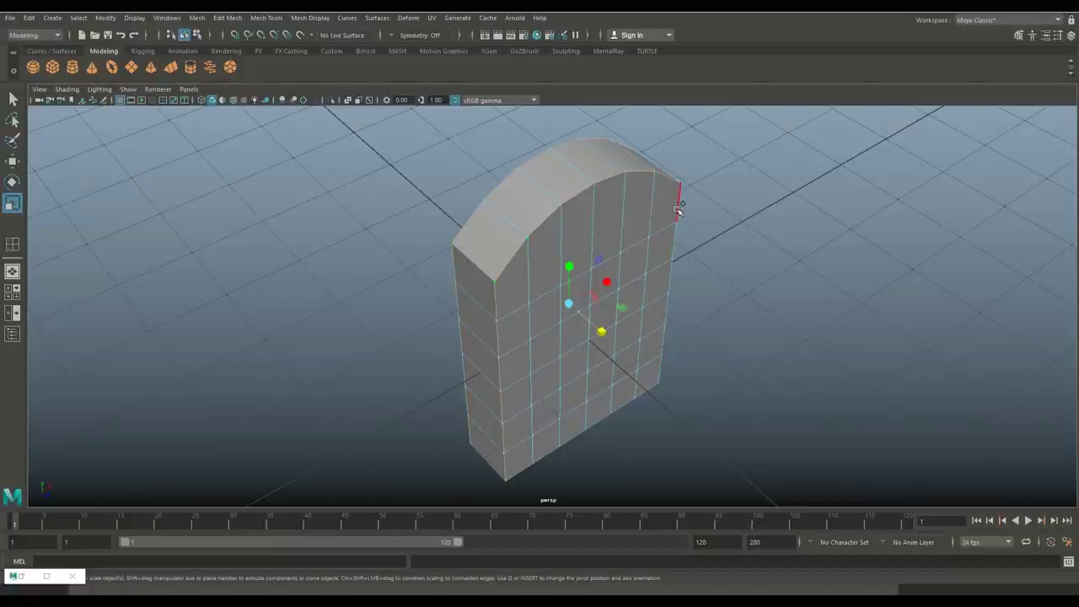
pyautogui.keyDown('alt'); pyautogui.moveTo(747, 265); pyautogui.dragTo(535, 268); pyautogui.keyUp('alt')
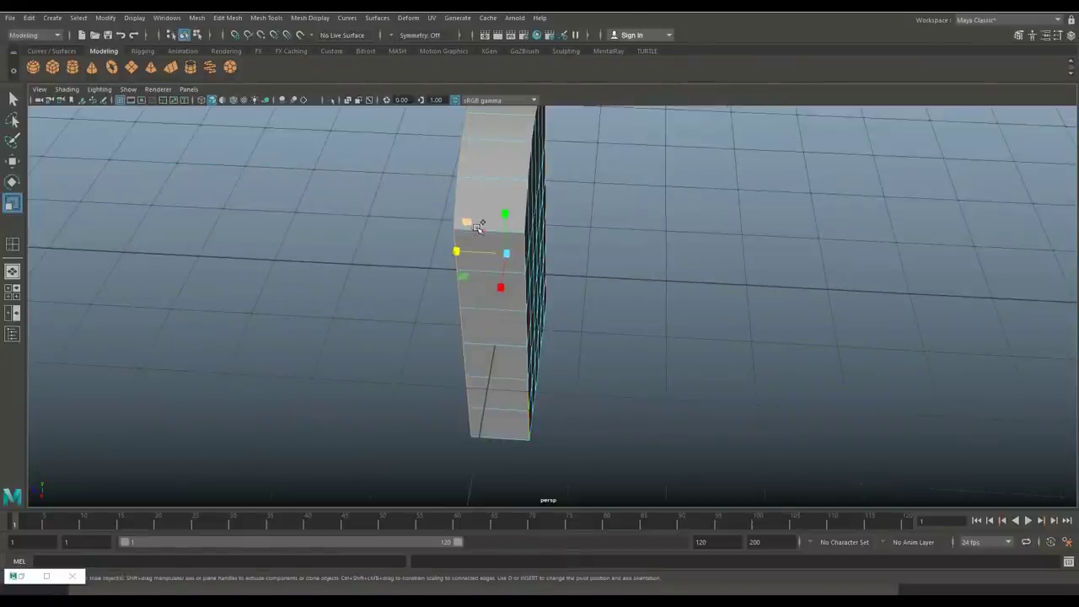
pyautogui.keyDown('alt'); pyautogui.moveTo(389, 283); pyautogui.dragTo(549, 279); pyautogui.keyUp('alt')
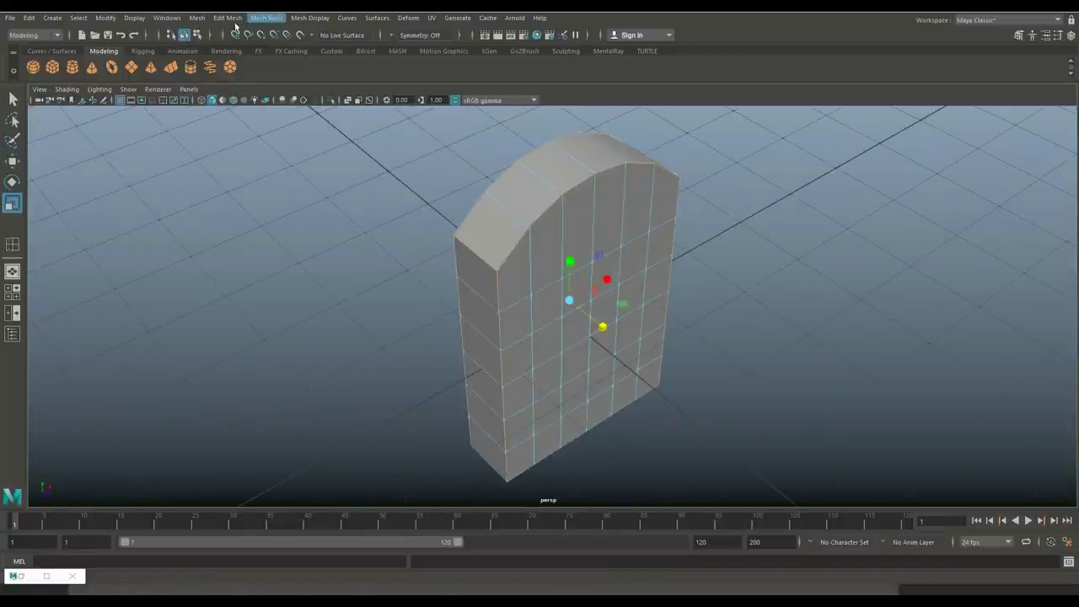
# - Bevel the selected outline edges at fraction 0.2 and inspect the chamfered sides
pyautogui.click(229, 17)
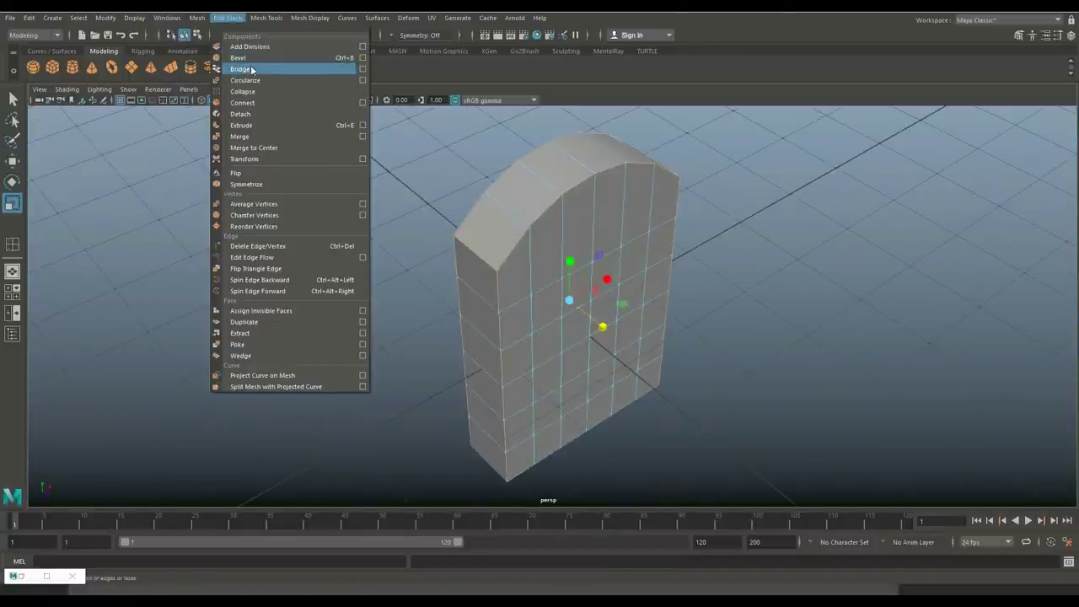
pyautogui.click(240, 58)
pyautogui.keyDown('alt'); pyautogui.moveTo(587, 314); pyautogui.dragTo(556, 459); pyautogui.keyUp('alt')
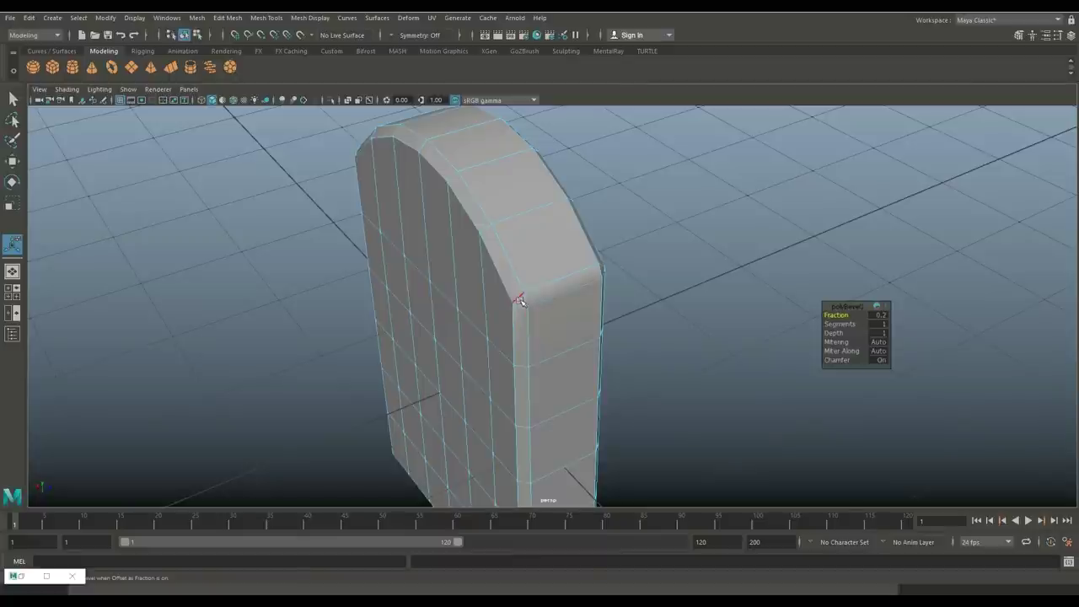
pyautogui.keyDown('alt'); pyautogui.moveTo(525, 313); pyautogui.dragTo(699, 347); pyautogui.keyUp('alt')
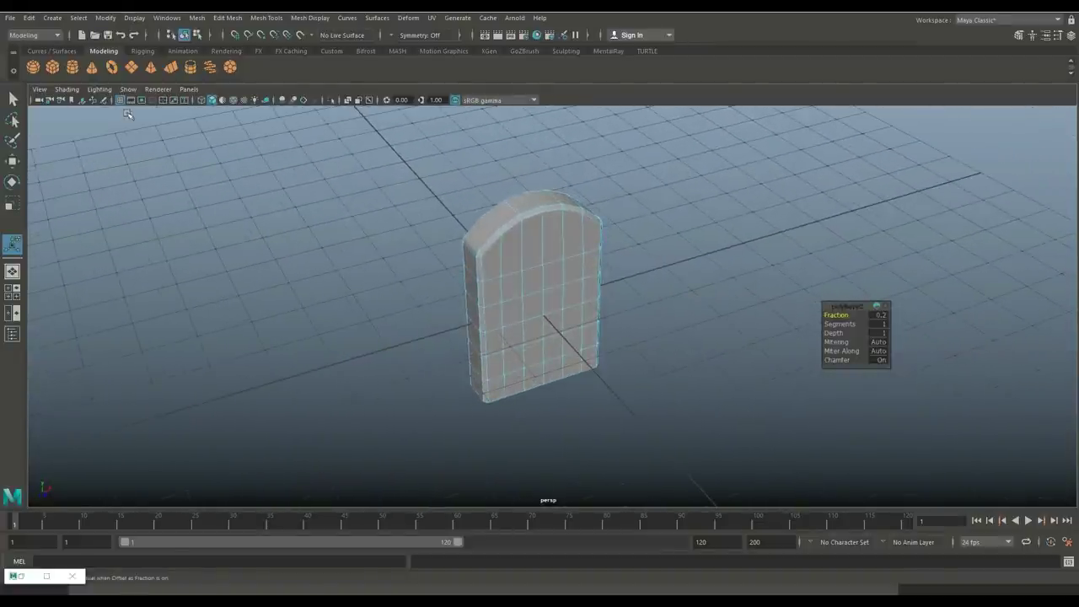
# - Add a plane below the tombstone and set its width and height subdivisions to 1
pyautogui.click(133, 73)
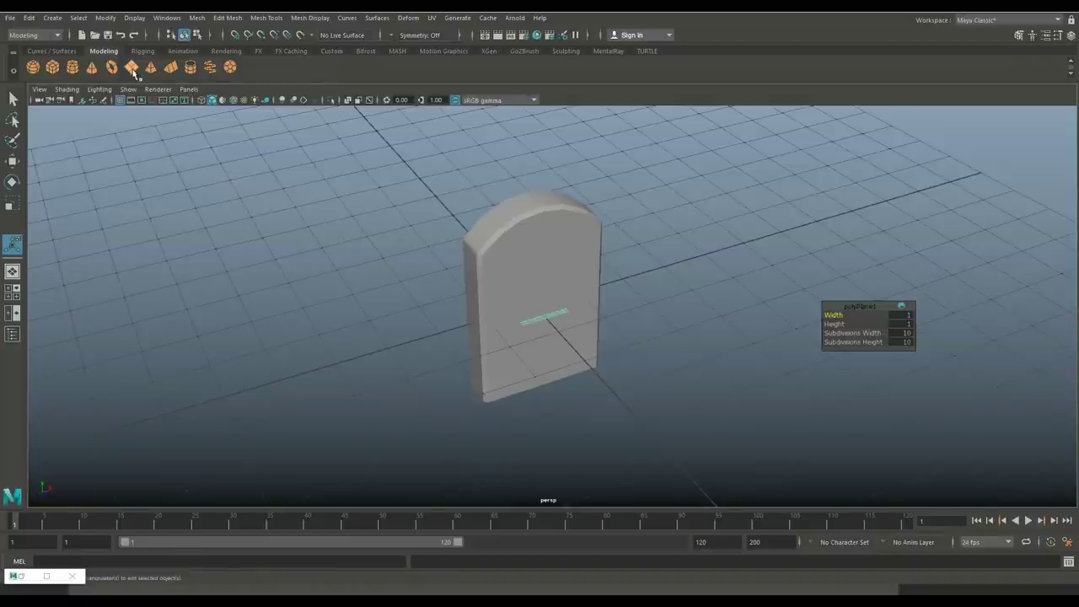
pyautogui.press('w')
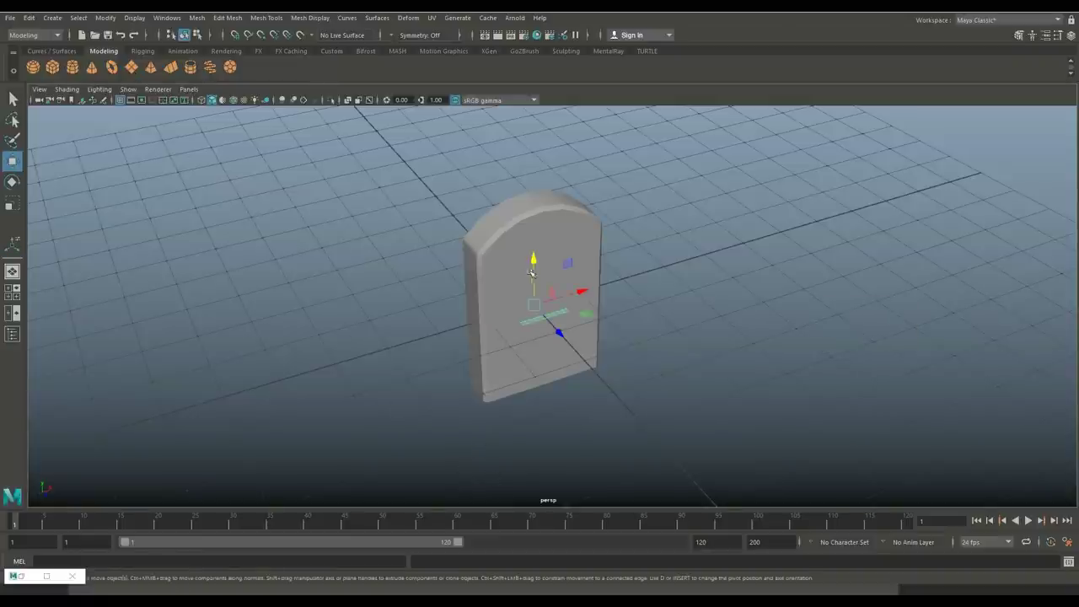
pyautogui.moveTo(539, 272); pyautogui.dragTo(554, 373)
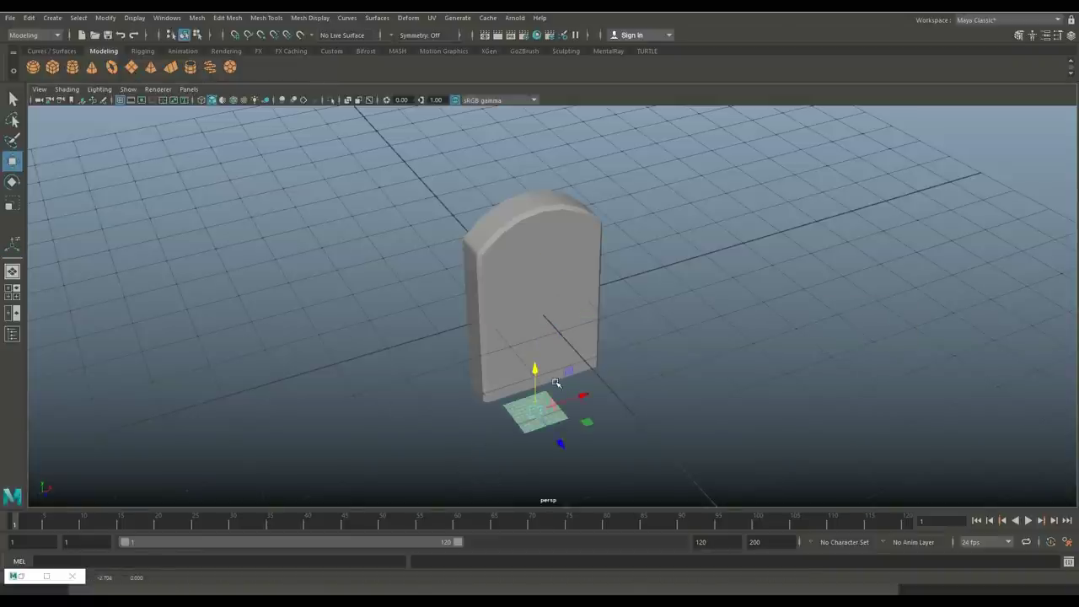
pyautogui.hotkey('ctrl', 'a')
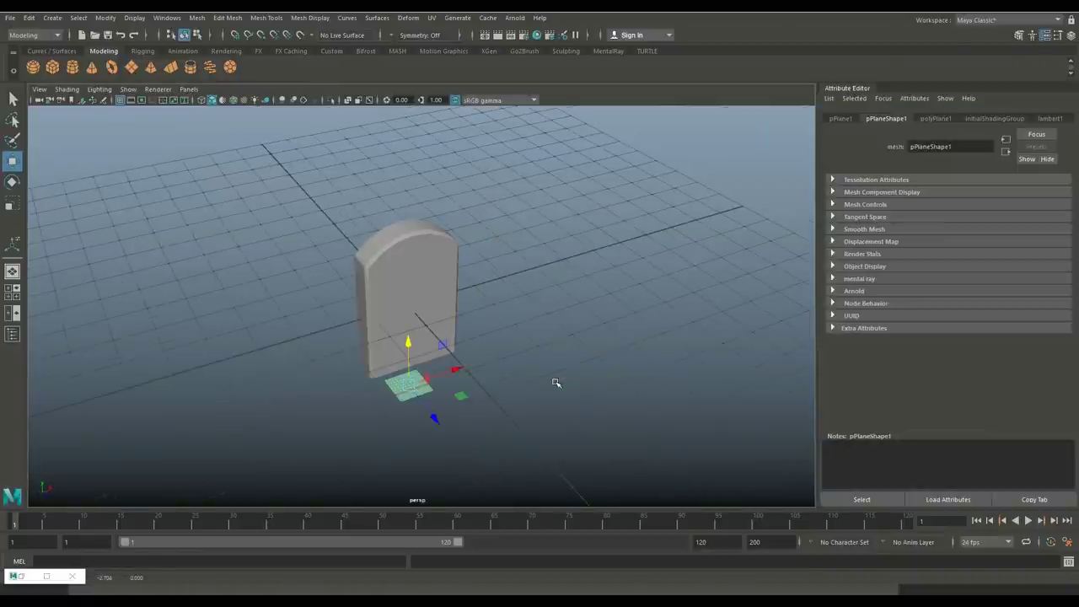
pyautogui.click(841, 119)
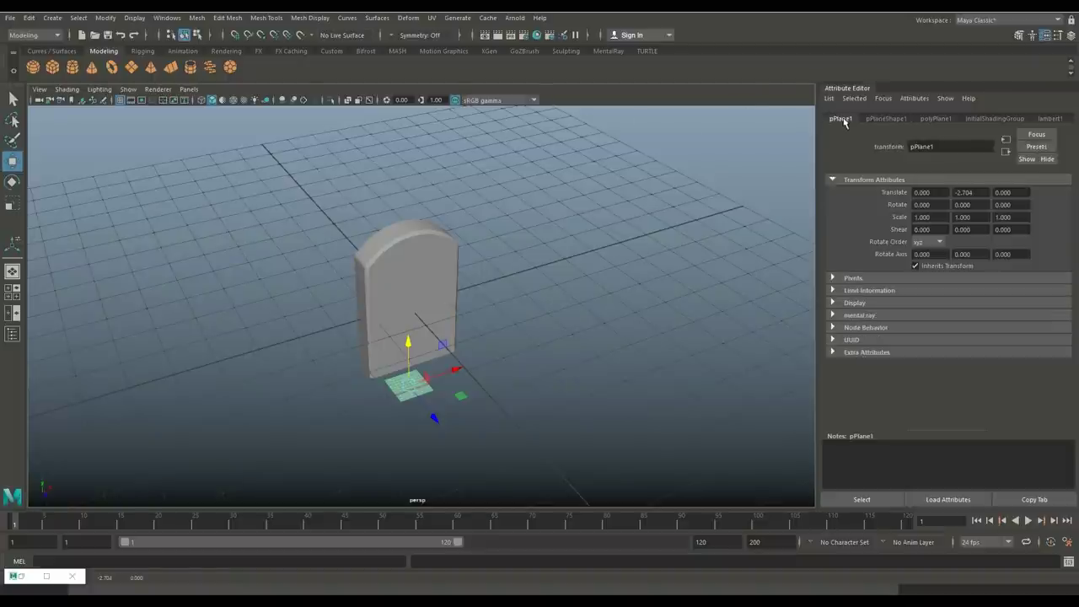
pyautogui.click(932, 119)
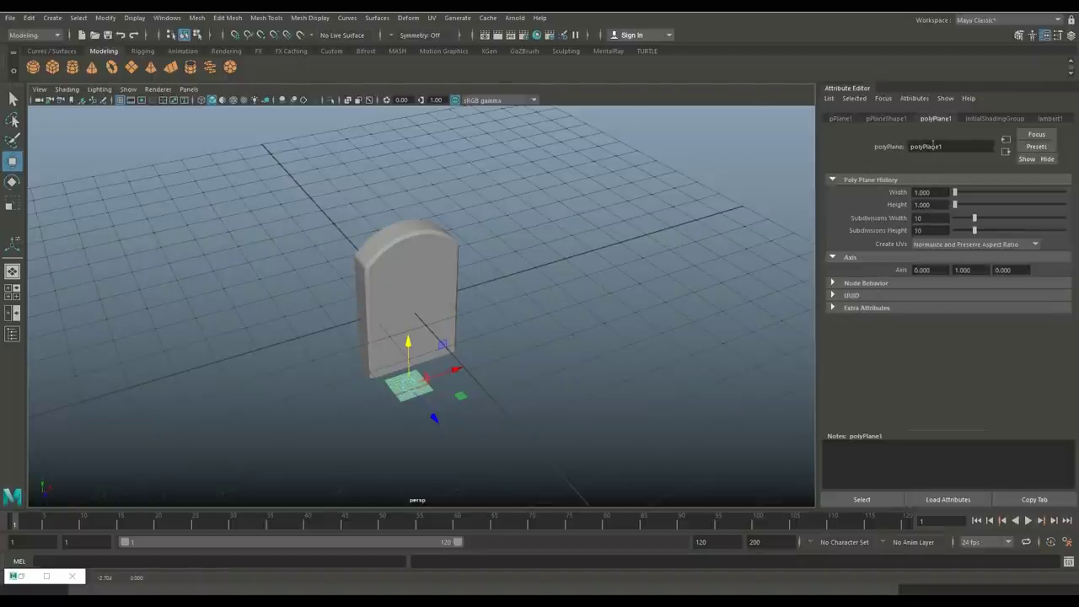
pyautogui.click(919, 231)
pyautogui.write('1')
pyautogui.press('Return')
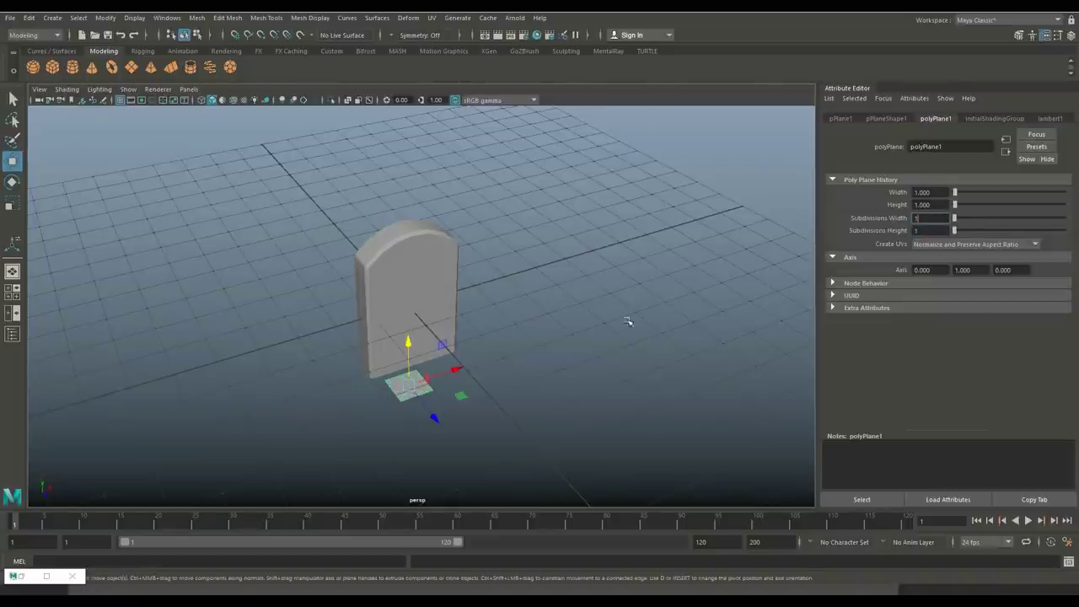
# - Scale the plane up into a ground slab and raise it to the tombstone's base in front view
pyautogui.click(468, 385)
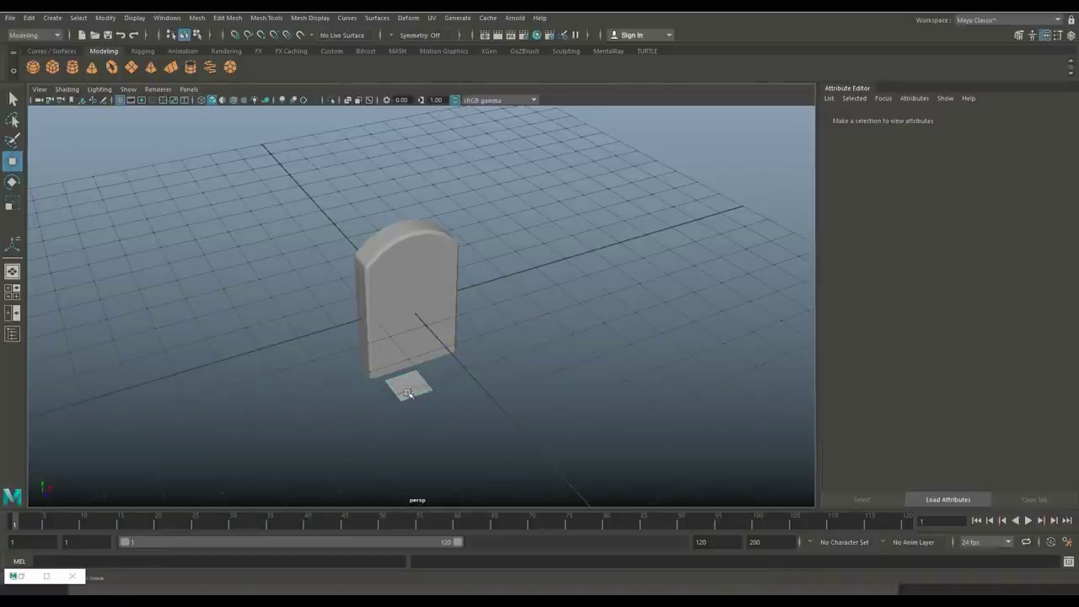
pyautogui.click(418, 394)
pyautogui.press('r')
pyautogui.moveTo(408, 385); pyautogui.dragTo(548, 397)
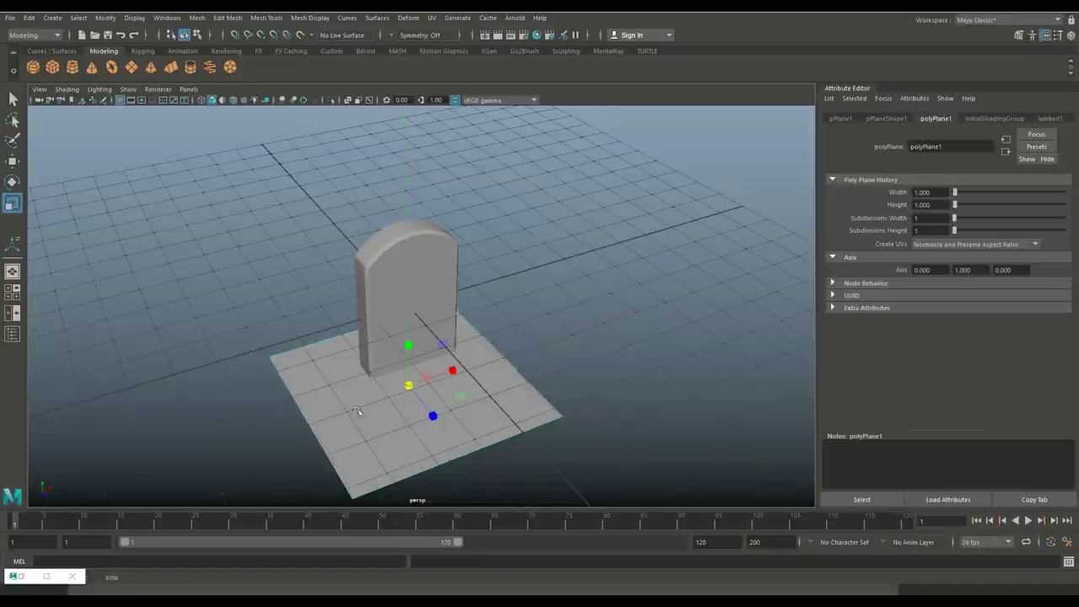
pyautogui.click(11, 291)
pyautogui.press('space')
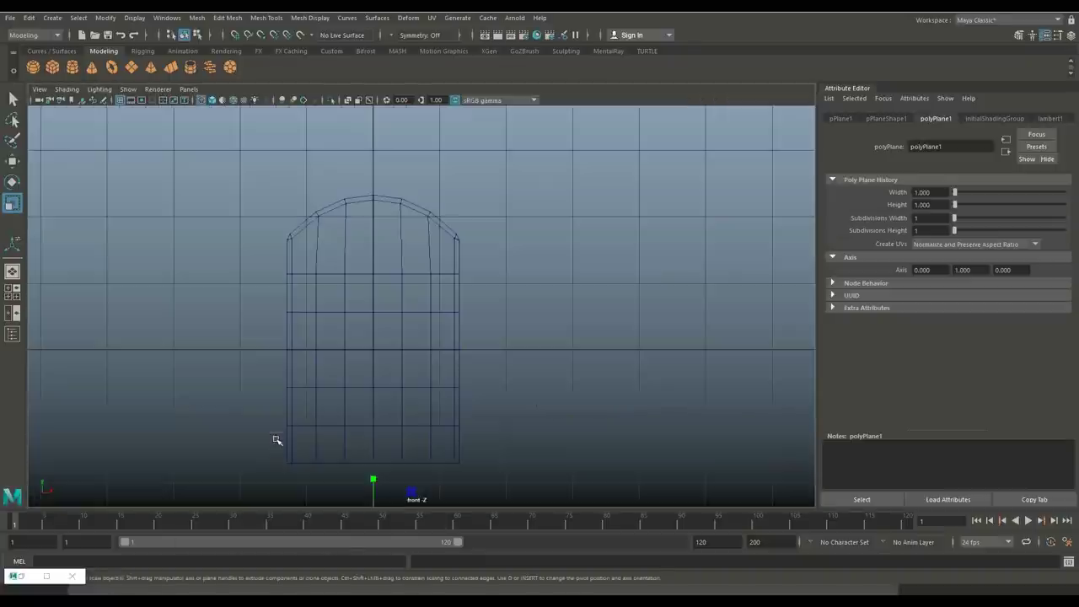
pyautogui.scroll(-3, 351, 407)
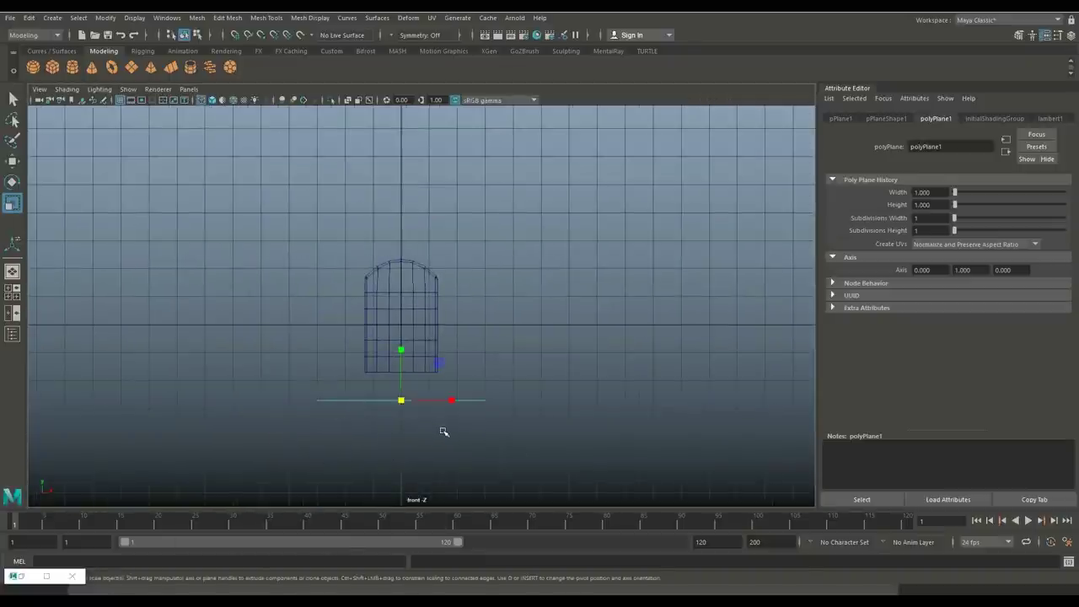
pyautogui.press('w')
pyautogui.scroll(4, 444, 431)
pyautogui.moveTo(385, 429); pyautogui.dragTo(397, 374)
pyautogui.scroll(3, 419, 354)
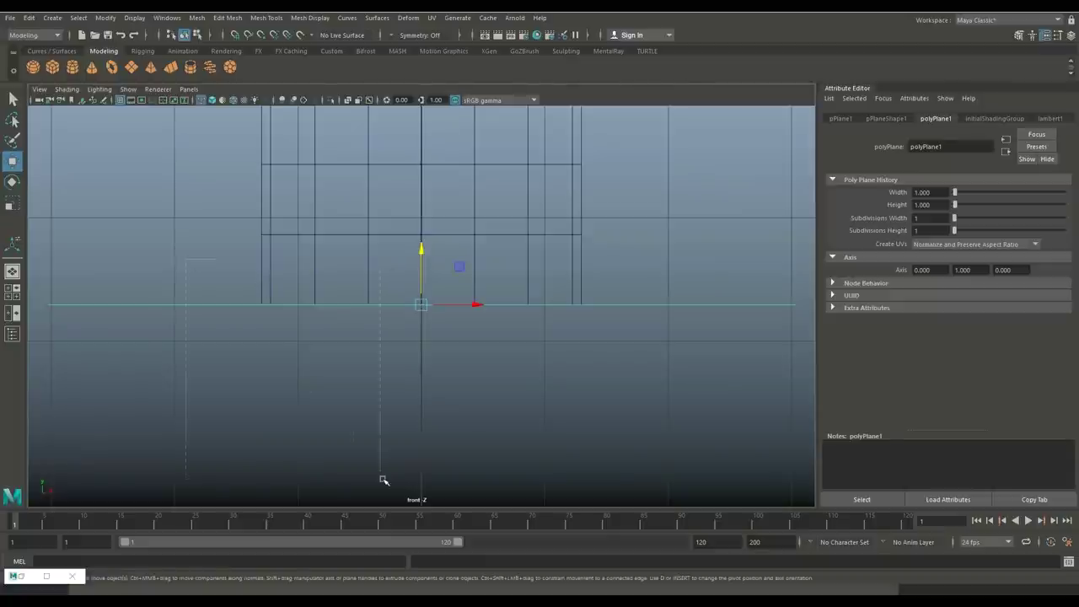
# - Combine the tombstone and ground plane into a single mesh
pyautogui.keyDown('shift'); pyautogui.click(315, 253); pyautogui.keyUp('shift')
pyautogui.click(196, 18)
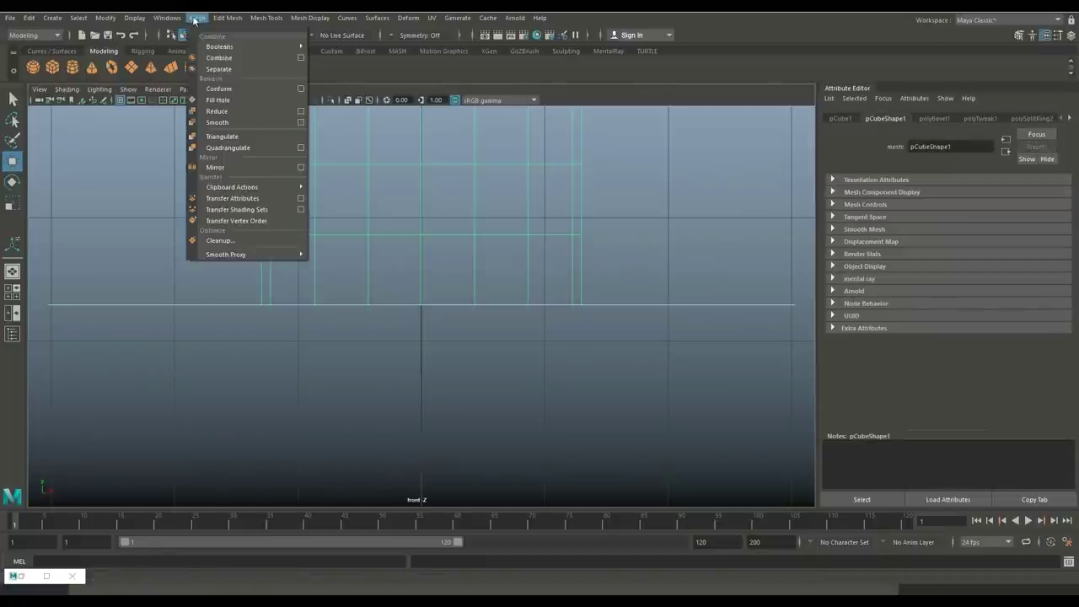
pyautogui.click(219, 57)
pyautogui.click(13, 292)
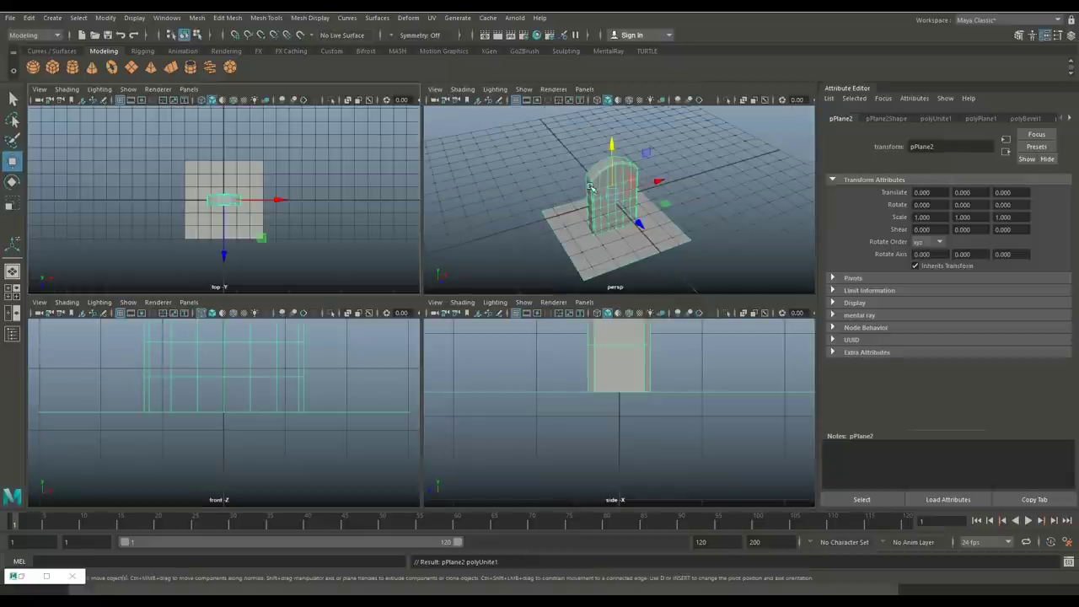
pyautogui.press('space')
pyautogui.keyDown('alt'); pyautogui.moveTo(507, 297); pyautogui.dragTo(525, 313); pyautogui.keyUp('alt')
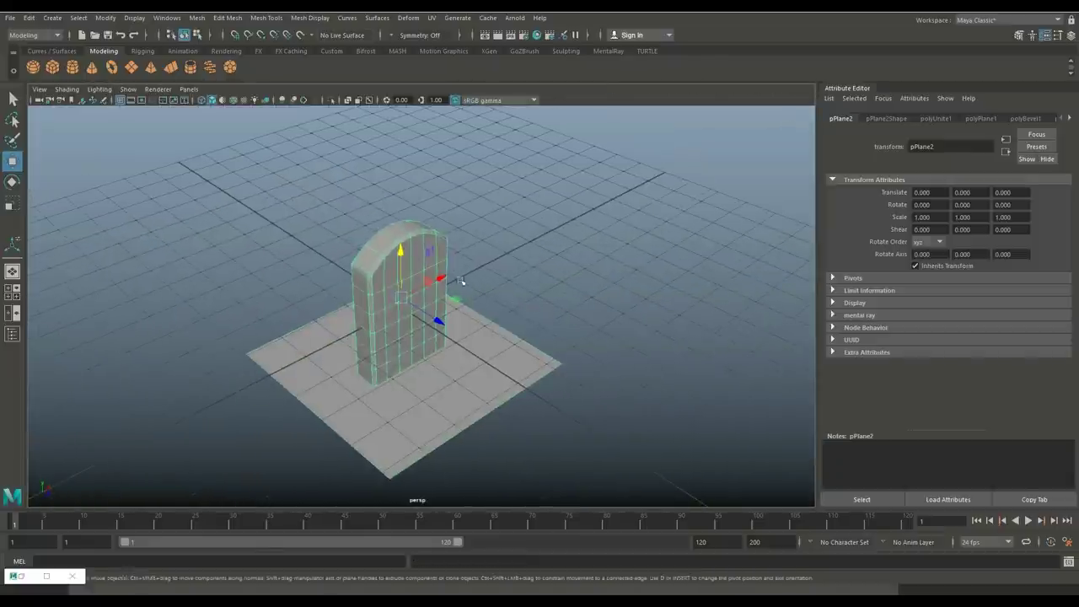
# - Delete the combined mesh's history, freeze its transformations and centre its pivot
pyautogui.click(30, 19)
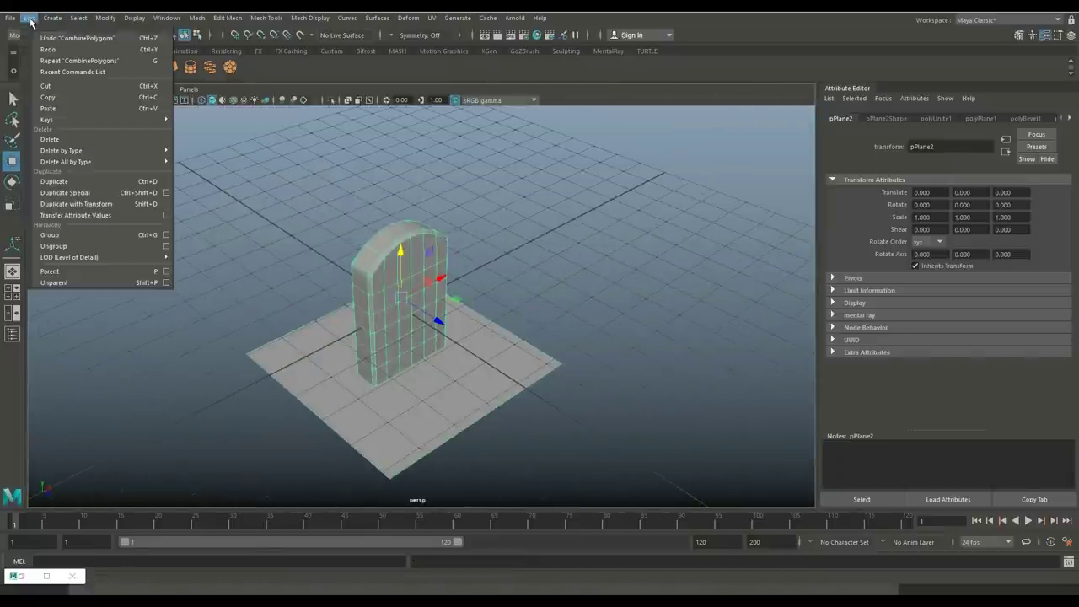
pyautogui.moveTo(80, 163)
pyautogui.click(207, 160)
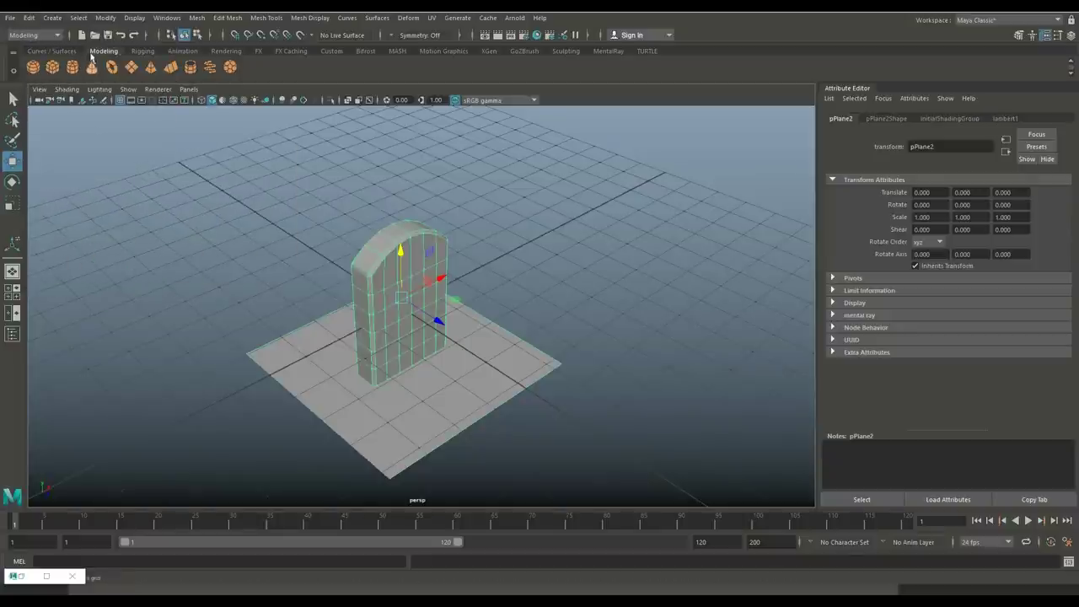
pyautogui.click(110, 18)
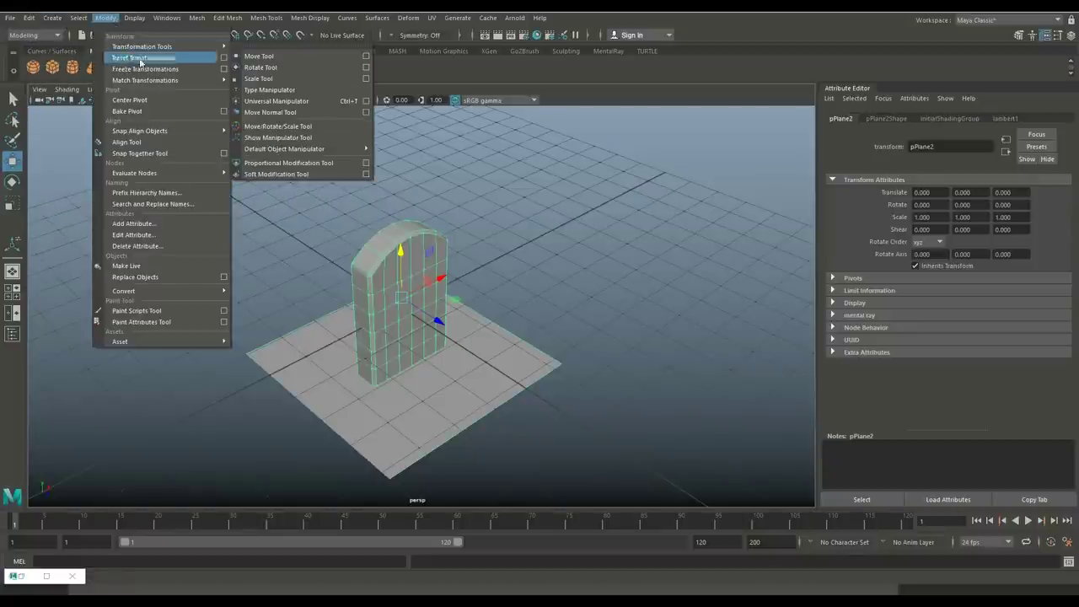
pyautogui.click(143, 66)
pyautogui.click(107, 18)
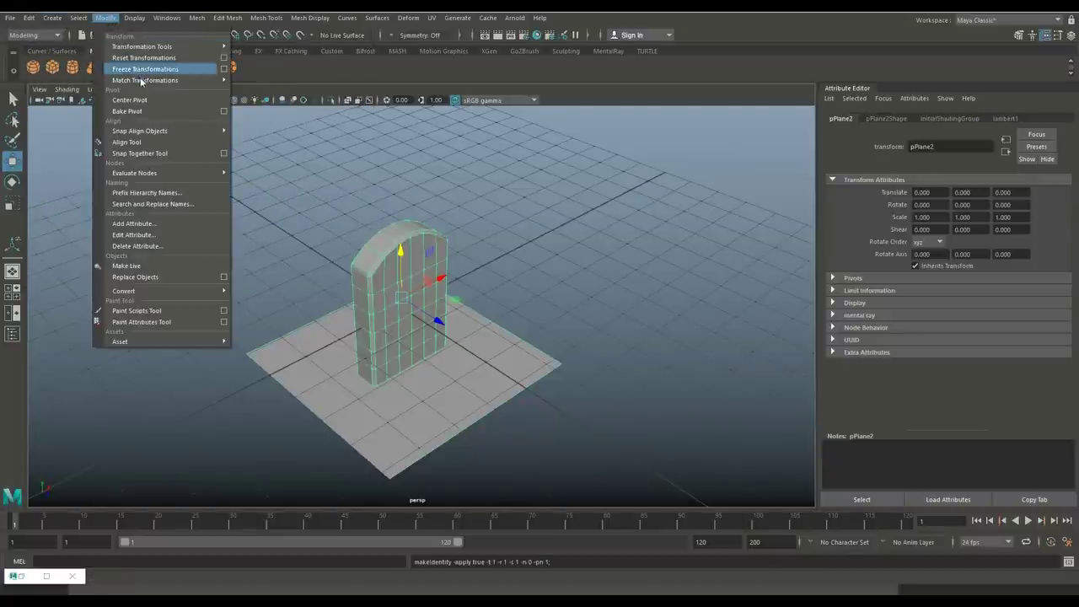
pyautogui.click(149, 101)
pyautogui.click(477, 223)
pyautogui.keyDown('alt'); pyautogui.moveTo(477, 224); pyautogui.dragTo(534, 332); pyautogui.keyUp('alt')
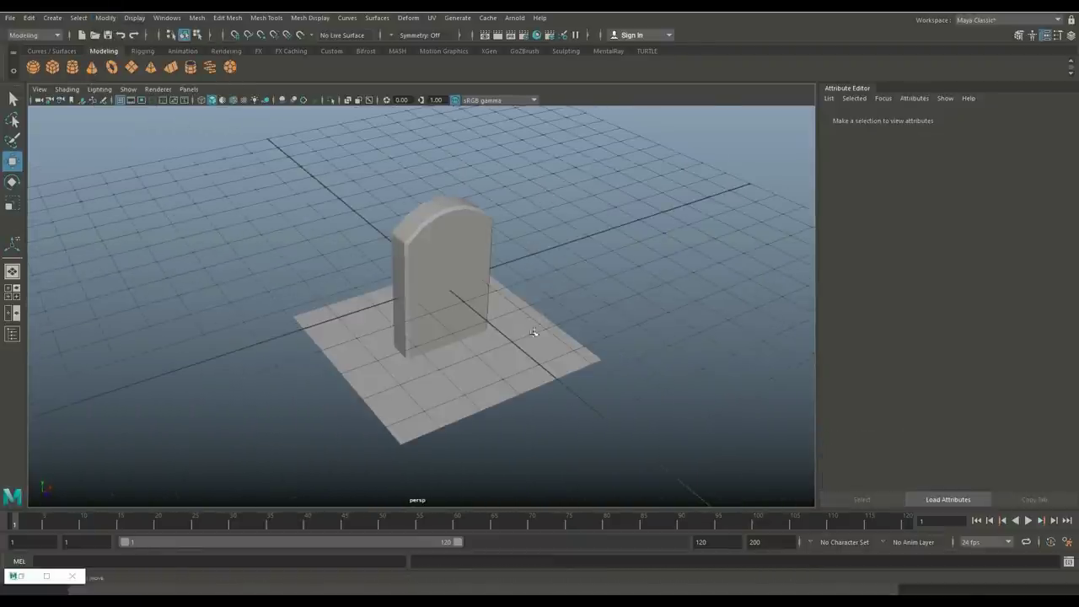
# - Export the selected mesh to the Desktop as rip.obj, replacing the existing file
pyautogui.click(442, 308)
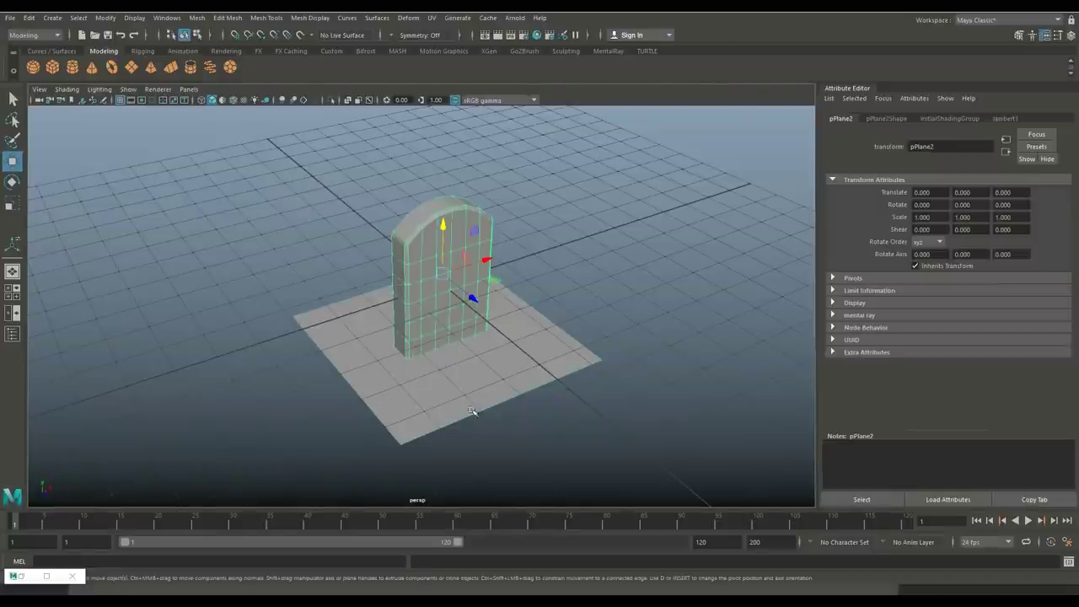
pyautogui.click(11, 17)
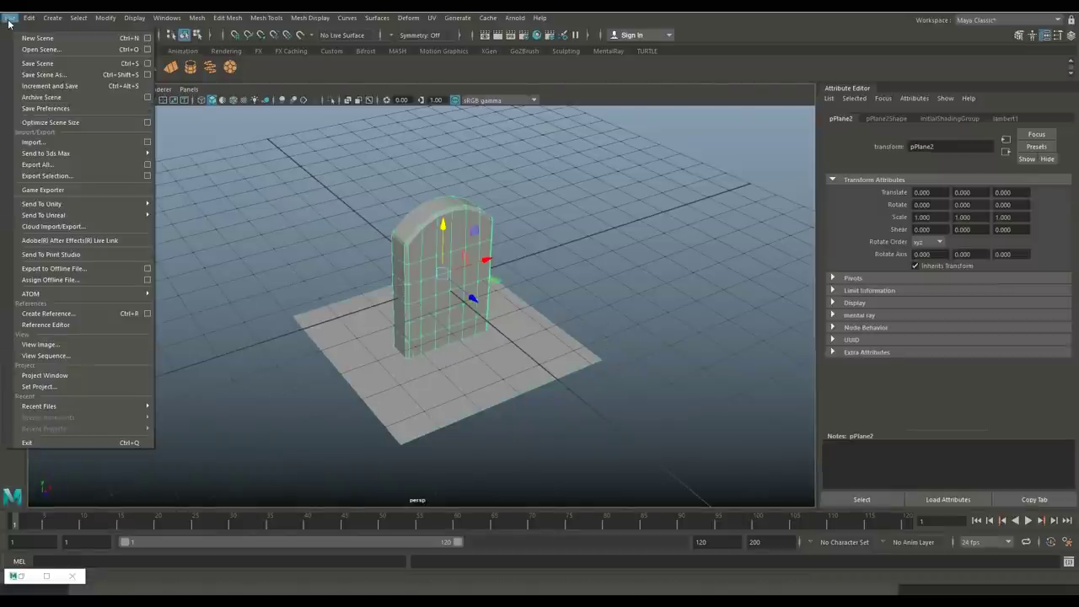
pyautogui.click(63, 176)
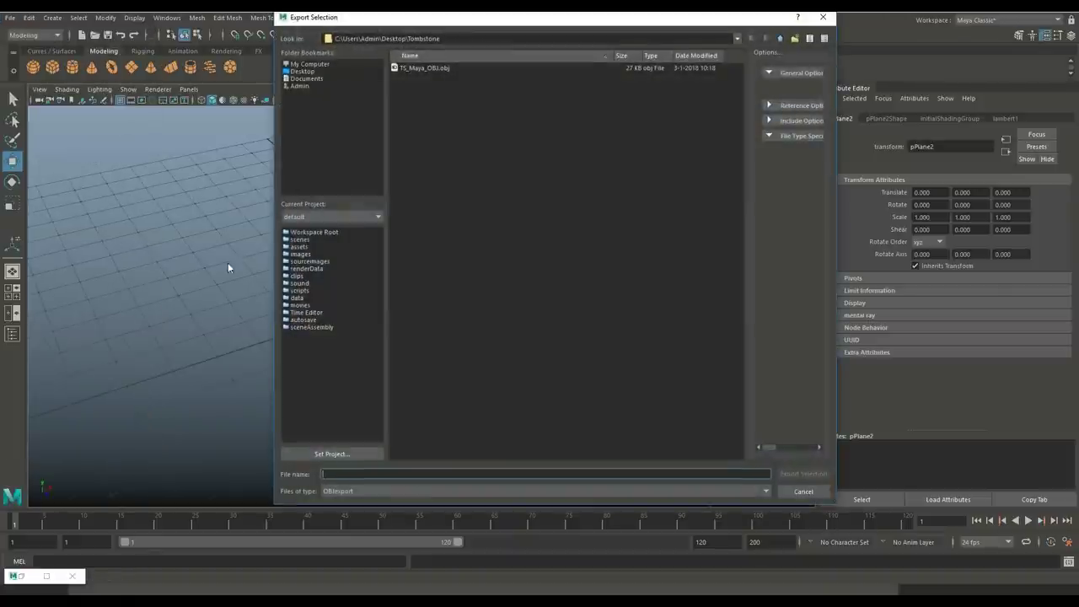
pyautogui.click(301, 72)
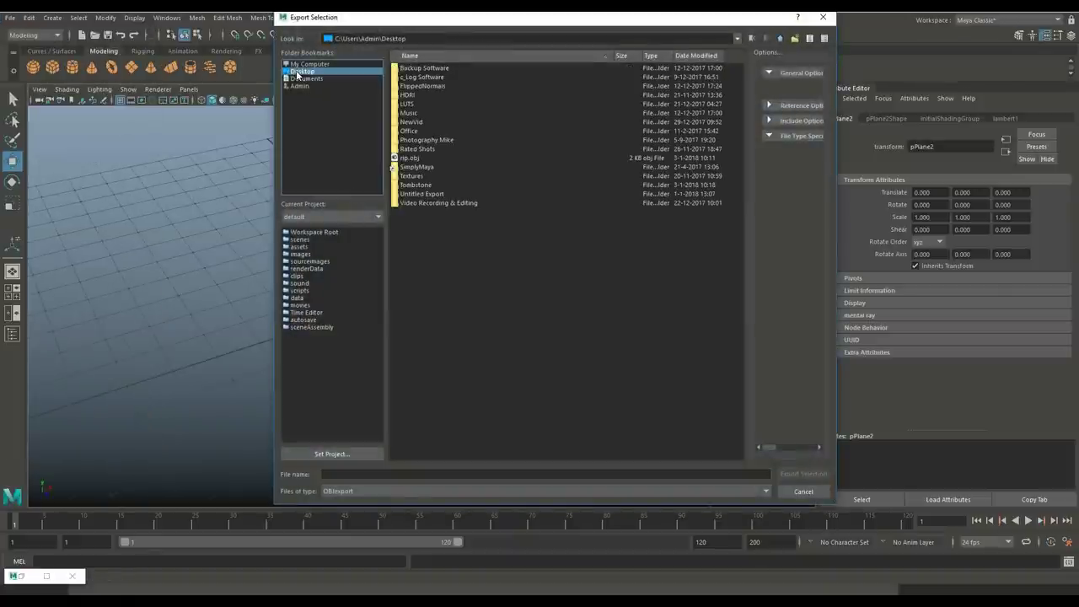
pyautogui.click(408, 158)
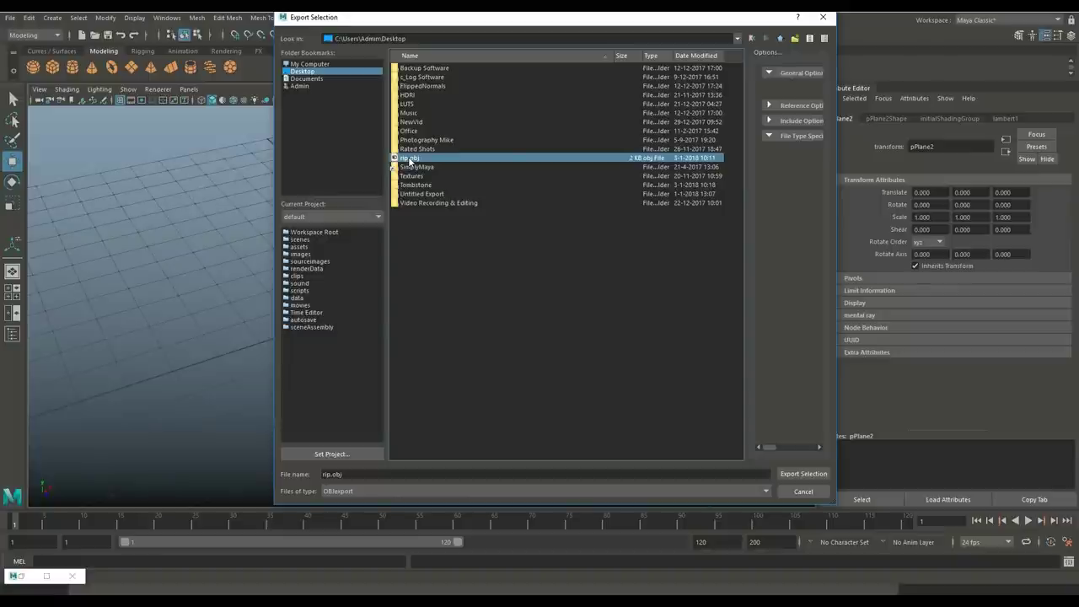
pyautogui.click(799, 474)
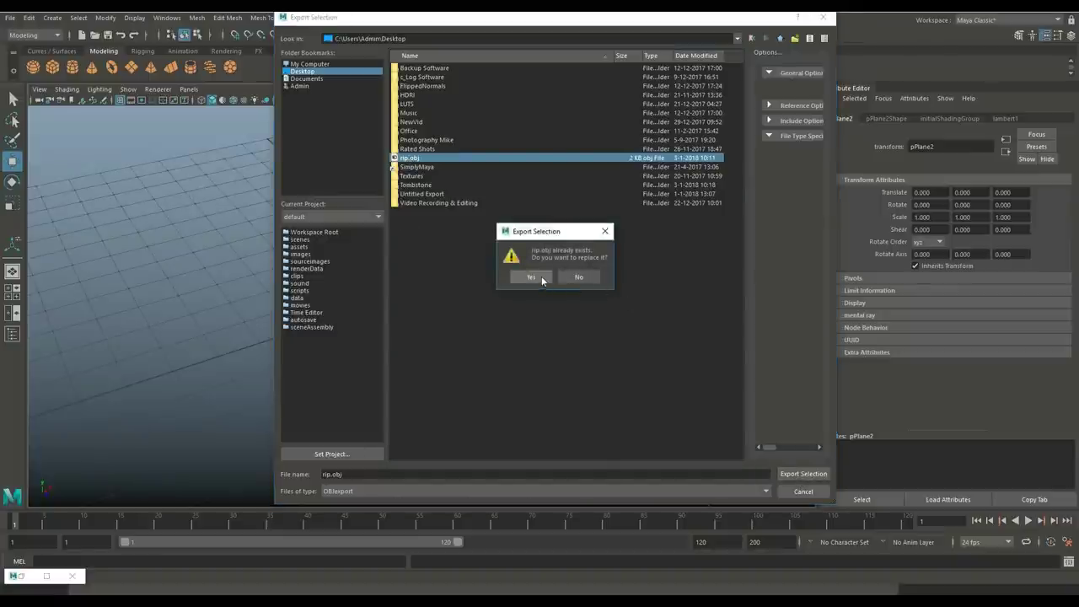
pyautogui.click(540, 278)
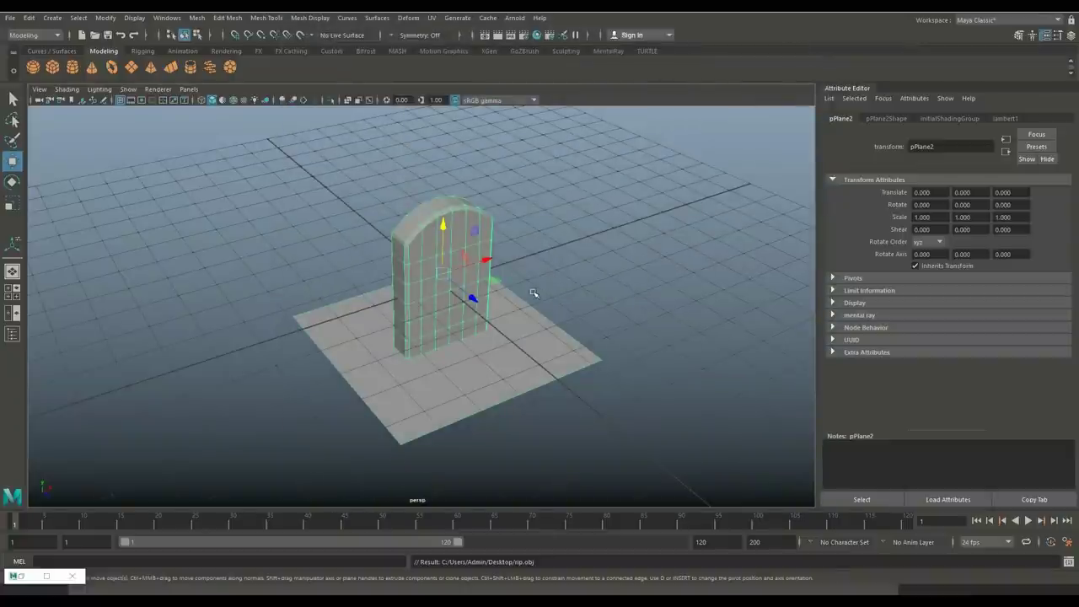
pyautogui.moveTo(534, 367)
pyautogui.keyDown('alt'); pyautogui.mouseDown()
pyautogui.moveTo(552, 309)
pyautogui.moveTo(549, 361)
pyautogui.moveTo(480, 385)
pyautogui.moveTo(530, 385)
pyautogui.mouseUp(); pyautogui.keyUp('alt')
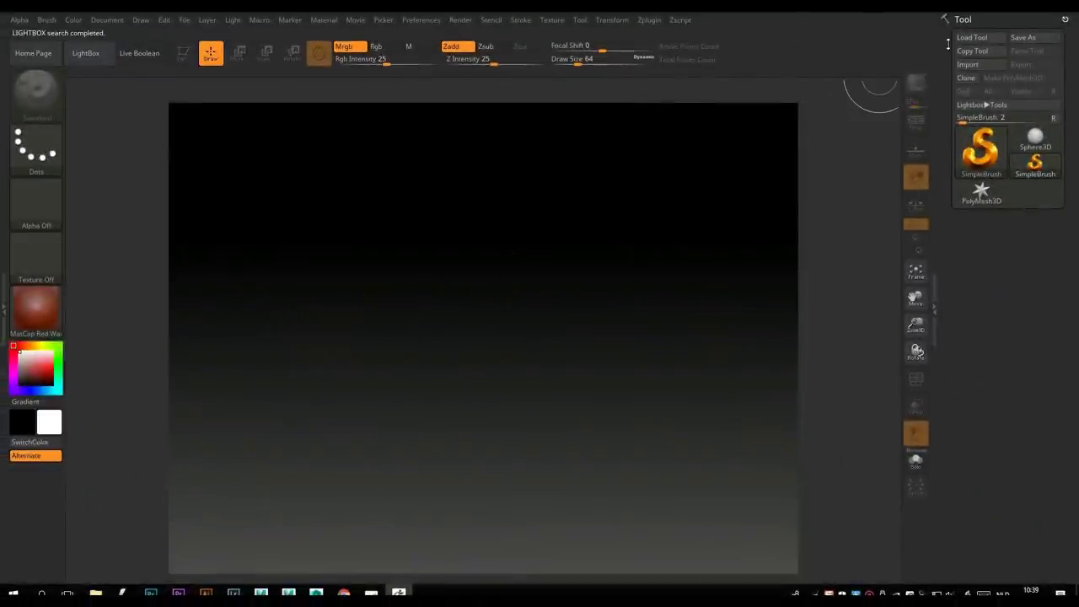
# - Import rip.obj from the desktop as a tool, draw it on the canvas and enter Edit mode
pyautogui.click(984, 68)
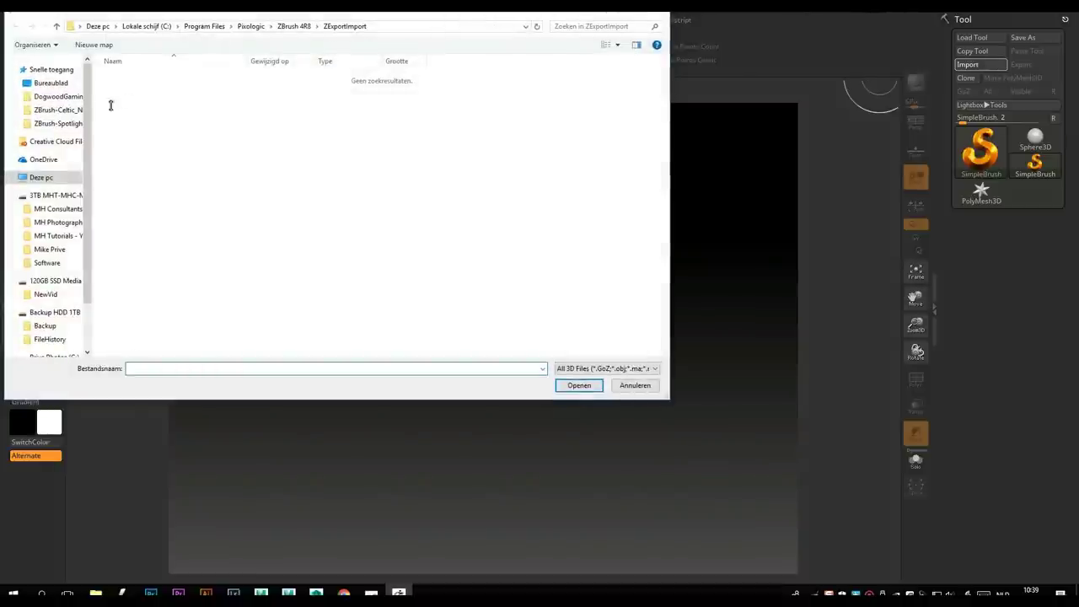
pyautogui.click(52, 84)
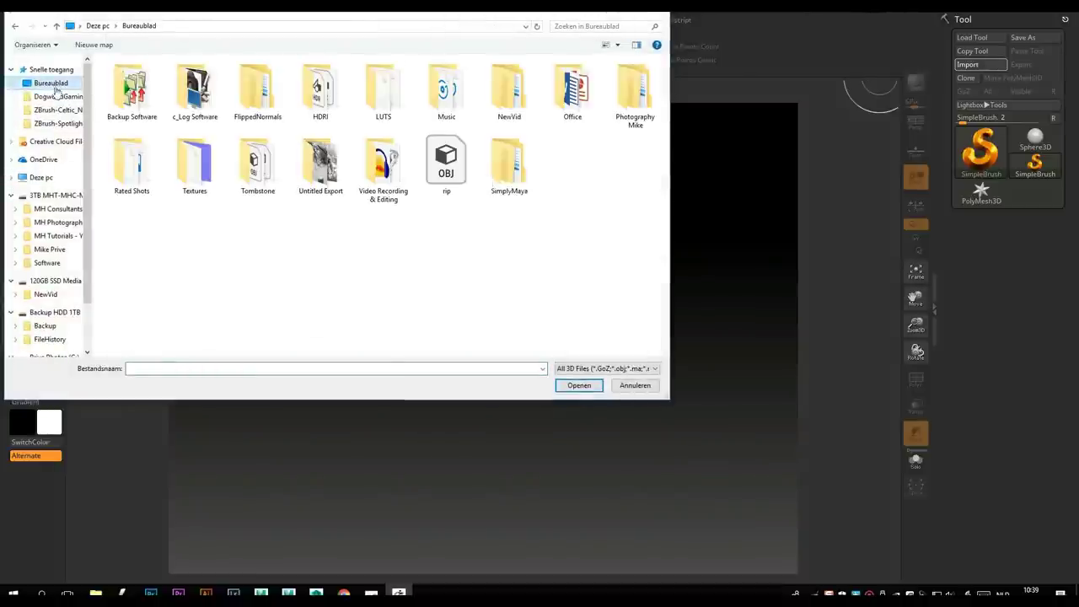
pyautogui.click(446, 165)
pyautogui.click(579, 385)
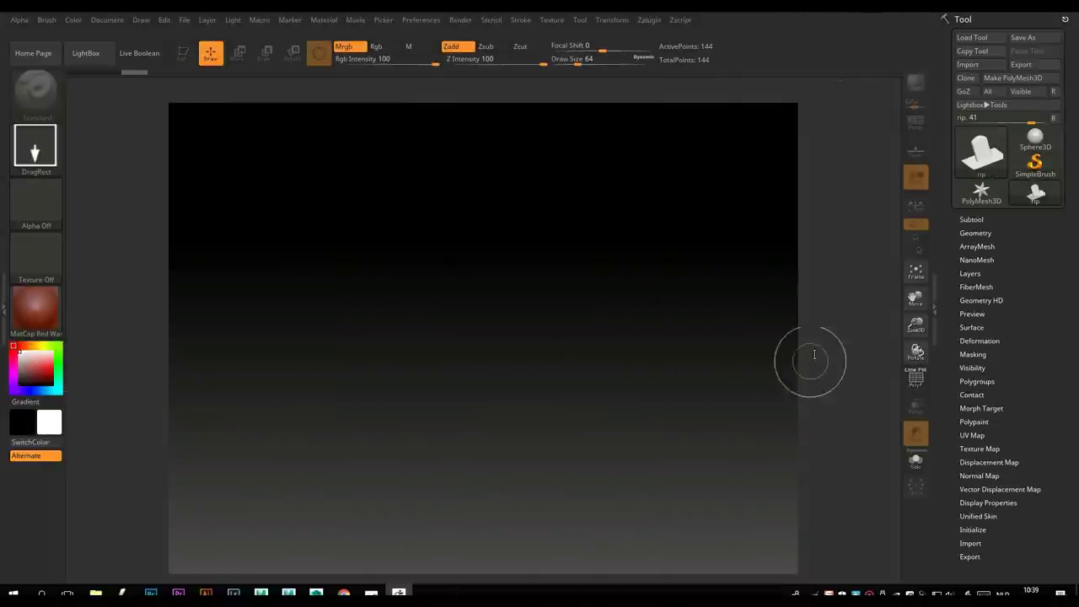
pyautogui.moveTo(428, 267)
pyautogui.mouseDown()
pyautogui.moveTo(487, 354)
pyautogui.moveTo(494, 463)
pyautogui.moveTo(424, 501)
pyautogui.moveTo(444, 500)
pyautogui.moveTo(429, 510)
pyautogui.mouseUp()
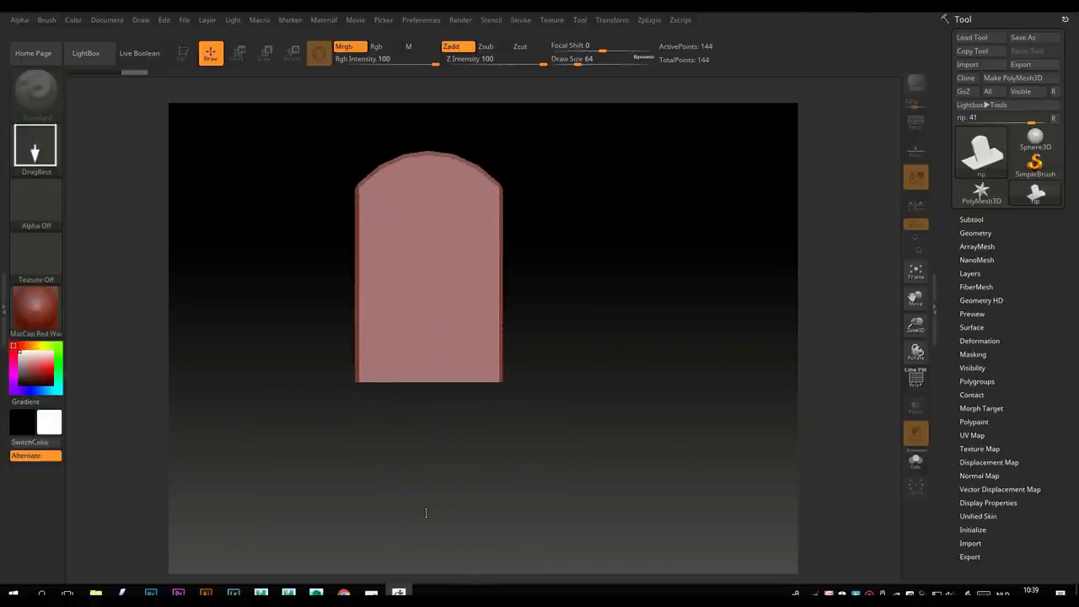
pyautogui.click(183, 52)
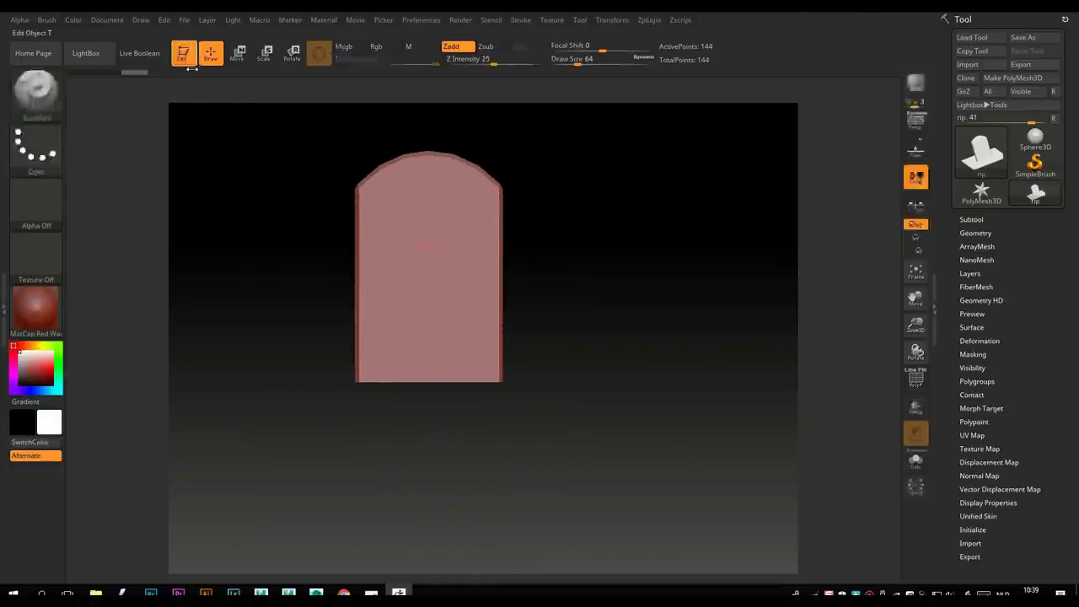
# - Convert the tombstone with Make PolyMesh3D and turn on the PolyF wireframe display
pyautogui.click(1036, 80)
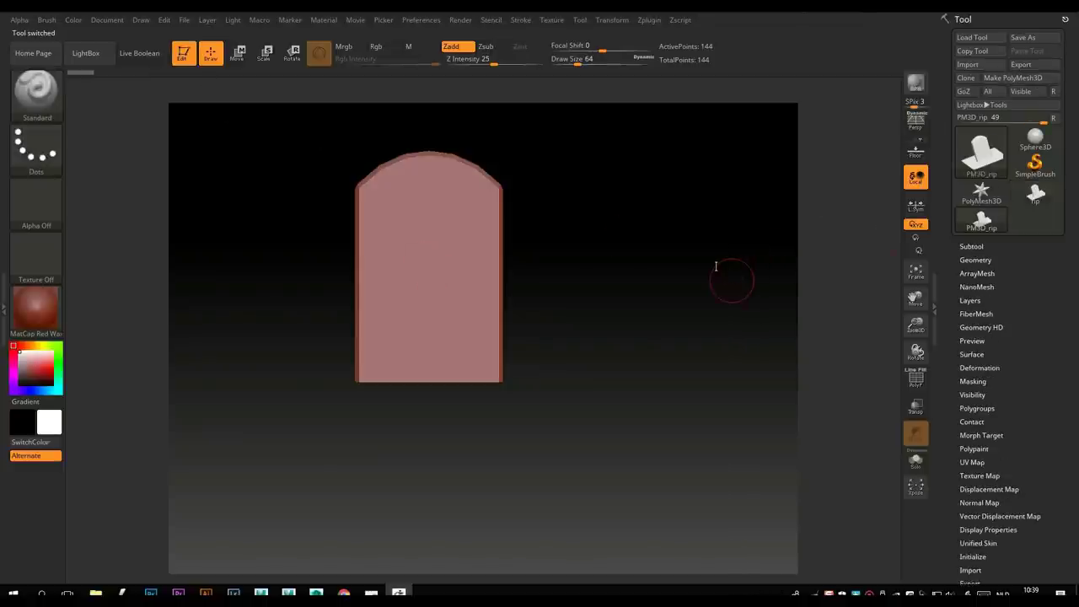
pyautogui.moveTo(618, 318); pyautogui.dragTo(627, 399)
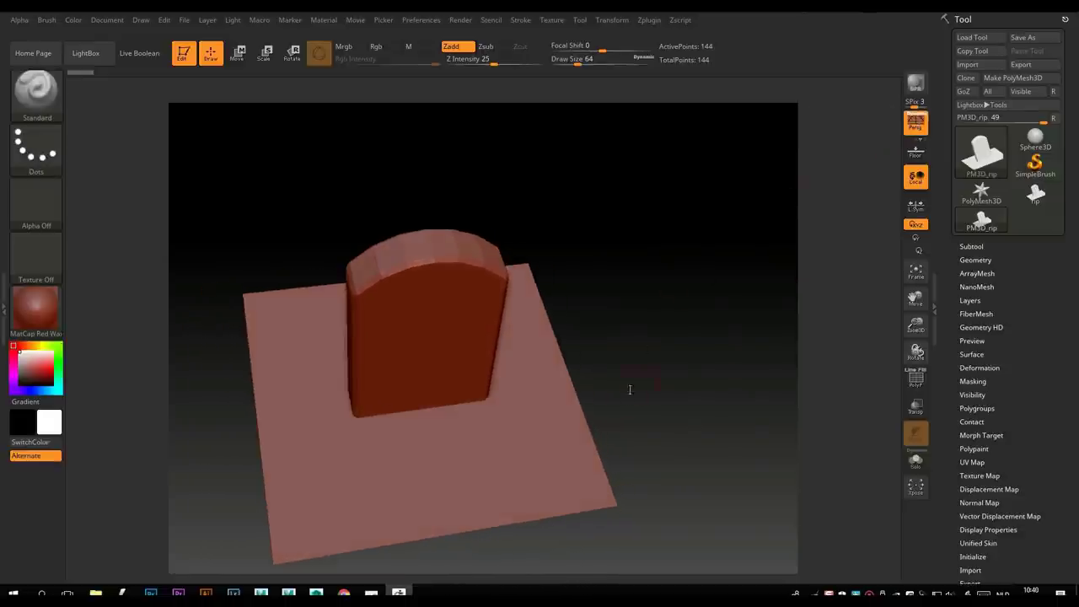
pyautogui.moveTo(631, 385)
pyautogui.mouseDown()
pyautogui.moveTo(666, 329)
pyautogui.moveTo(638, 371)
pyautogui.mouseUp()
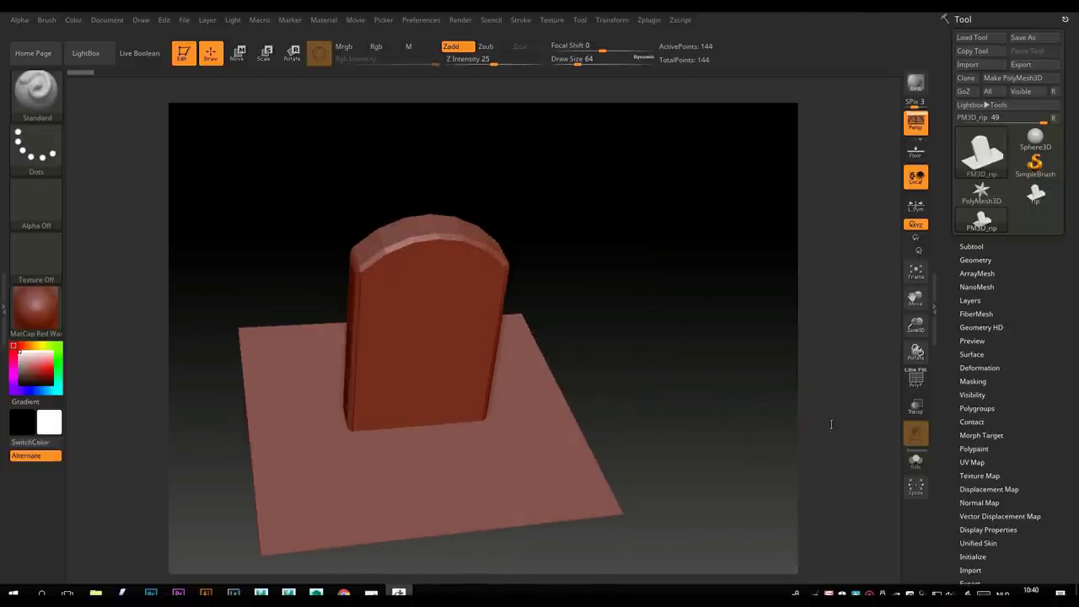
pyautogui.click(915, 381)
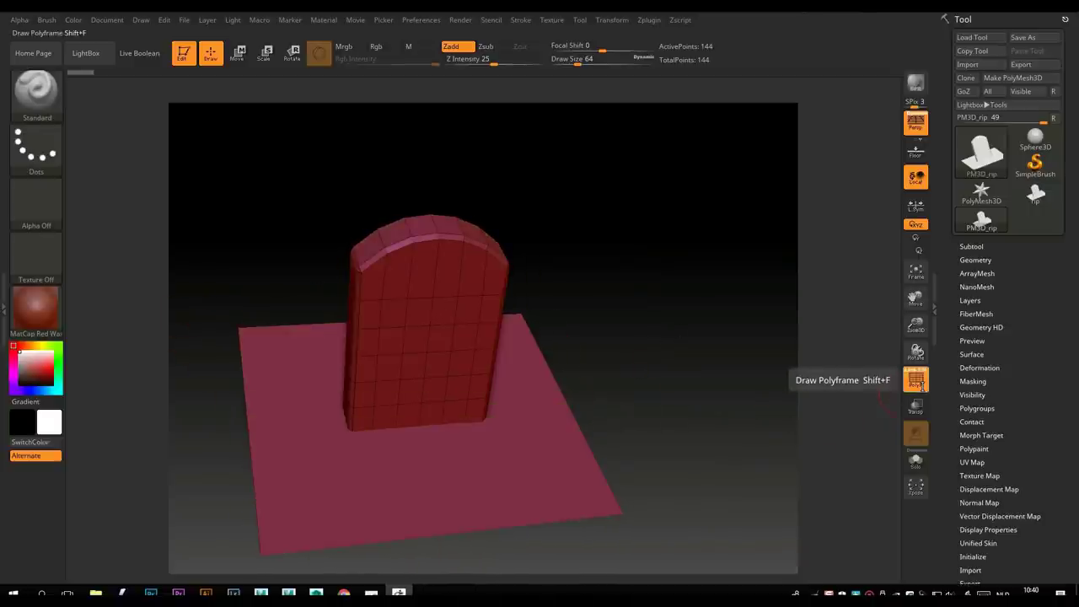
pyautogui.click(915, 381)
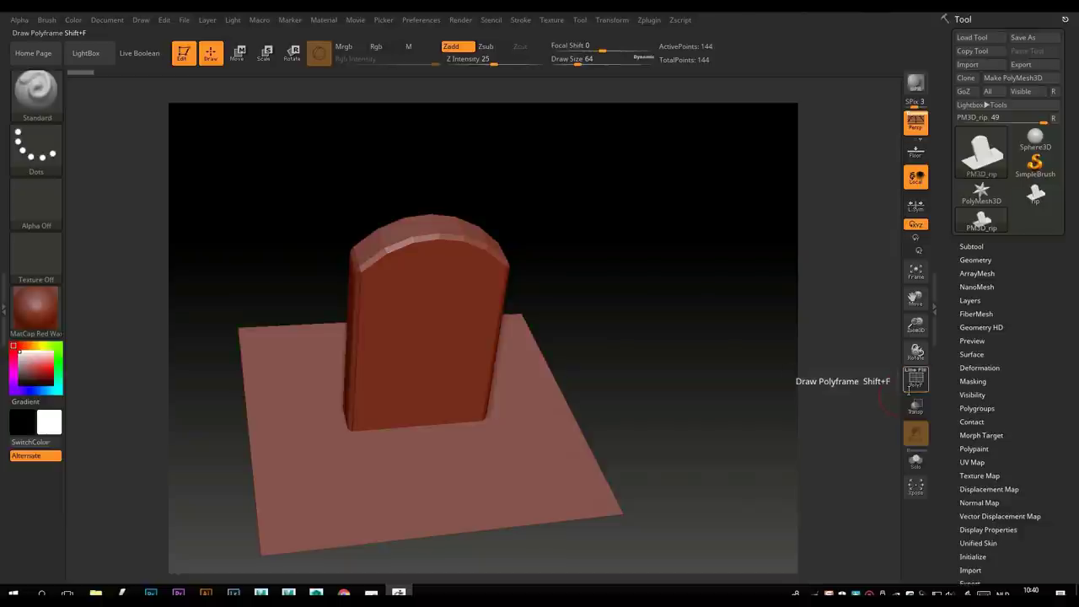
pyautogui.moveTo(643, 410); pyautogui.dragTo(672, 381)
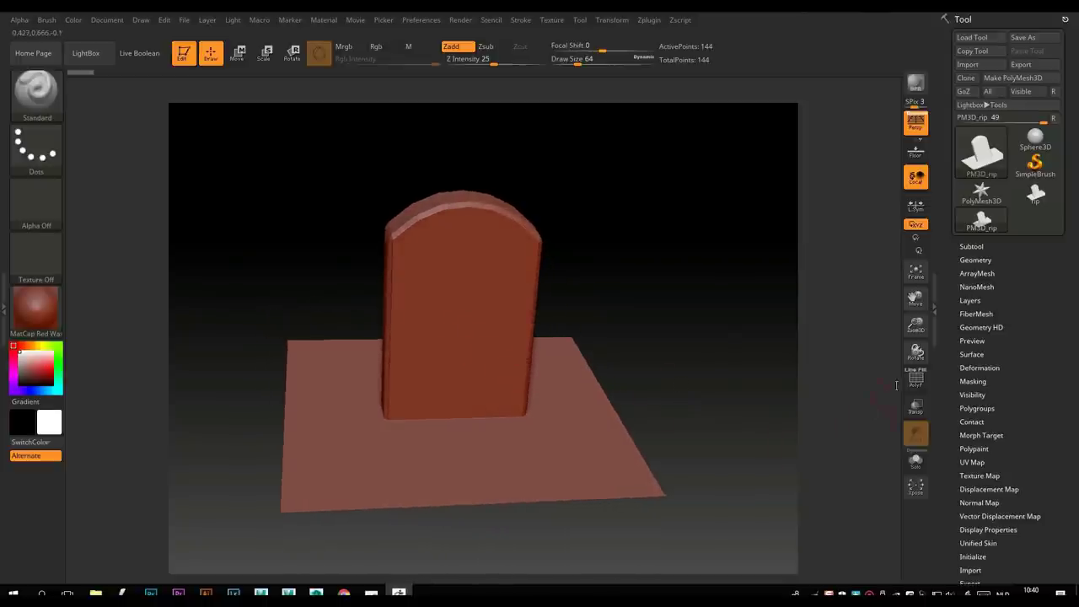
pyautogui.click(916, 378)
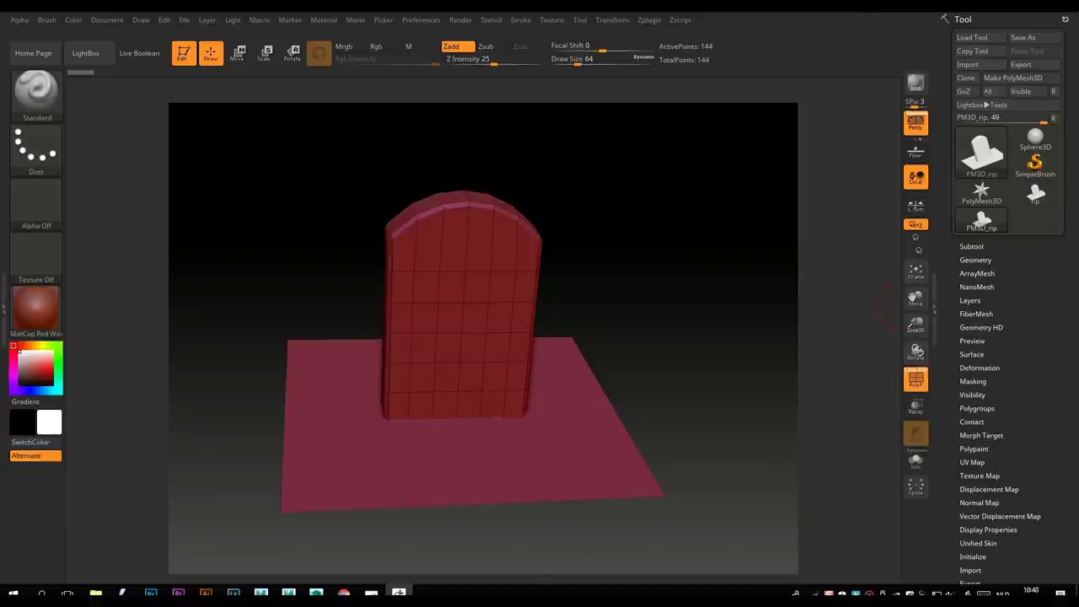
# - Run ZRemesher with Target Polygons Count lowered to 0.49925, yielding 945 polygons
pyautogui.click(978, 260)
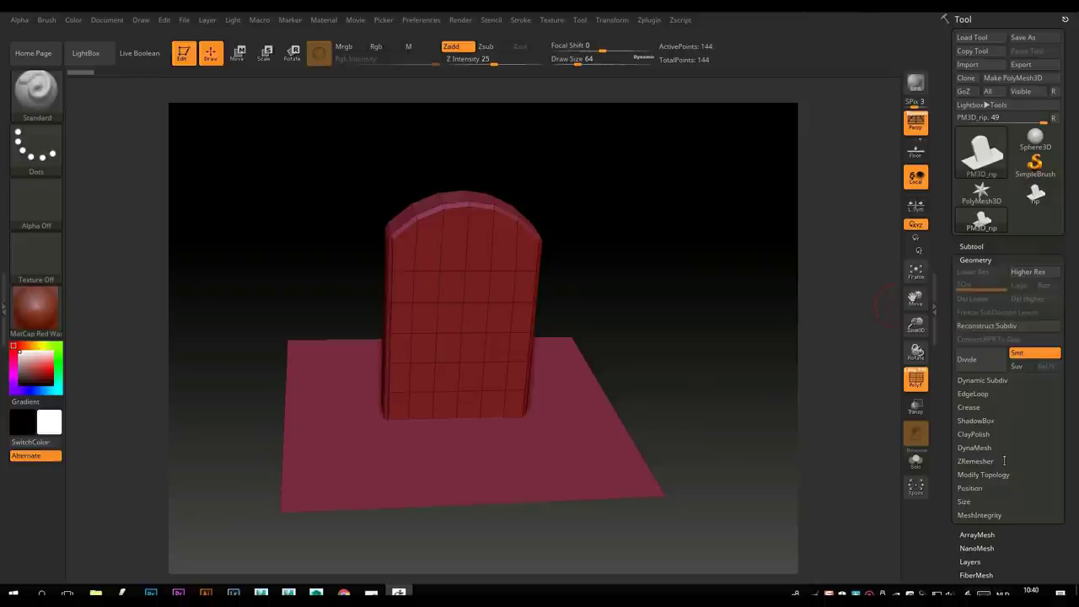
pyautogui.click(974, 462)
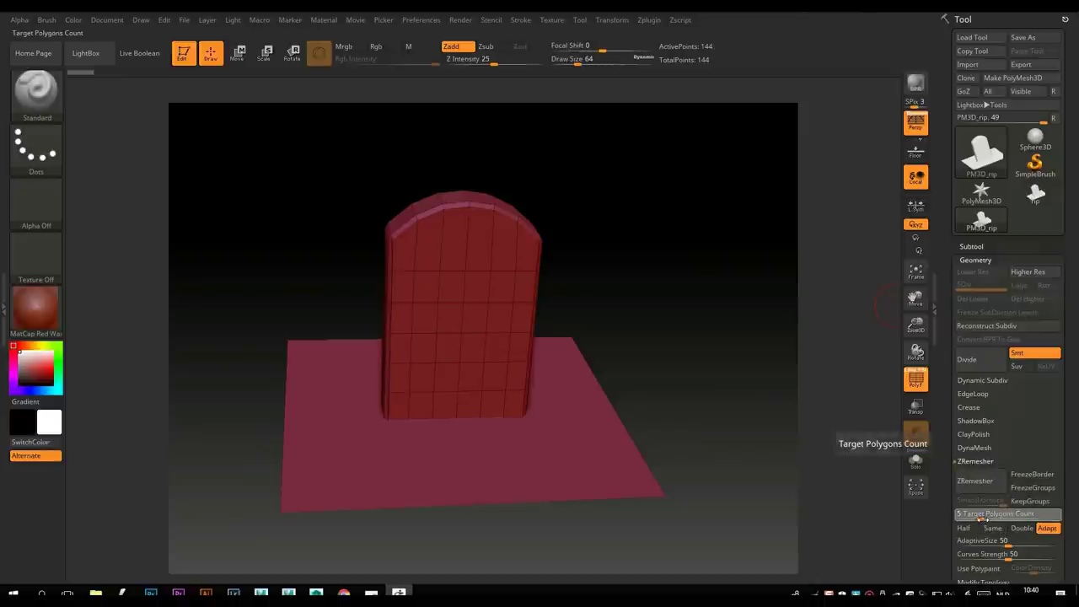
pyautogui.moveTo(982, 518); pyautogui.dragTo(965, 524)
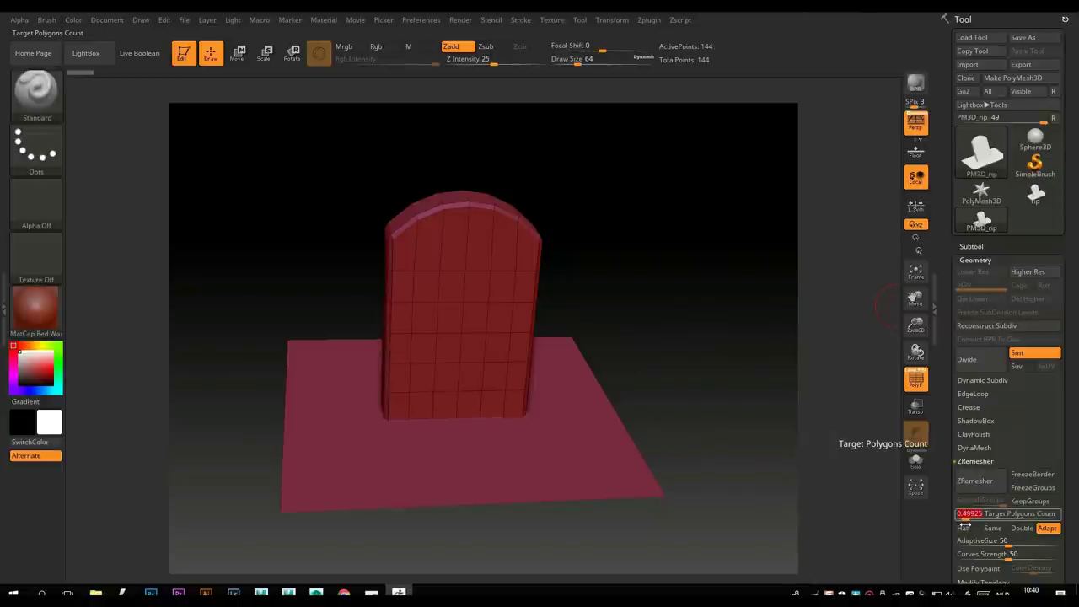
pyautogui.click(978, 486)
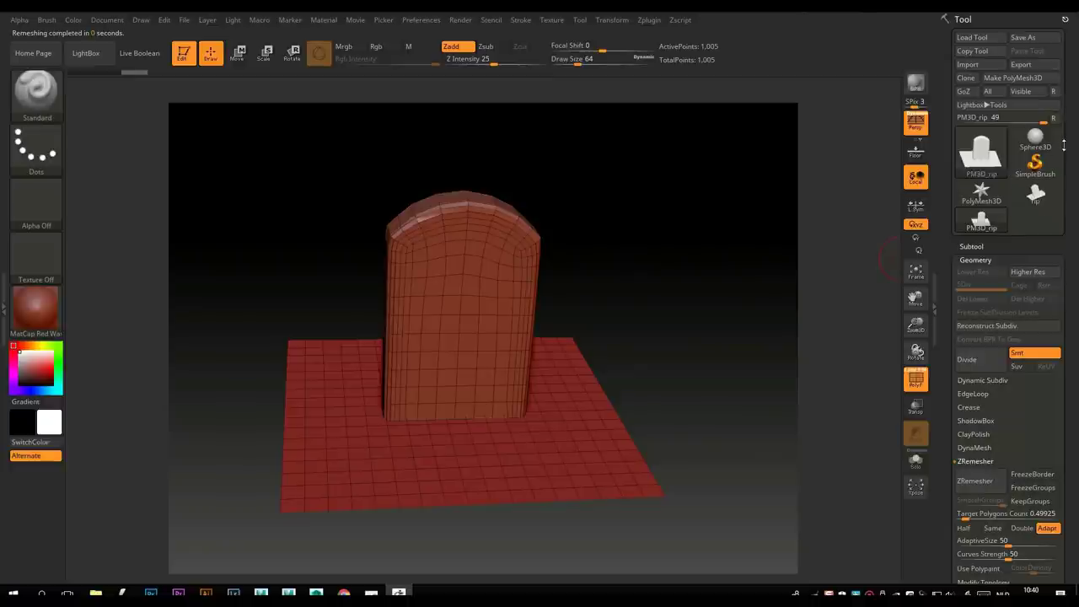
pyautogui.click(969, 246)
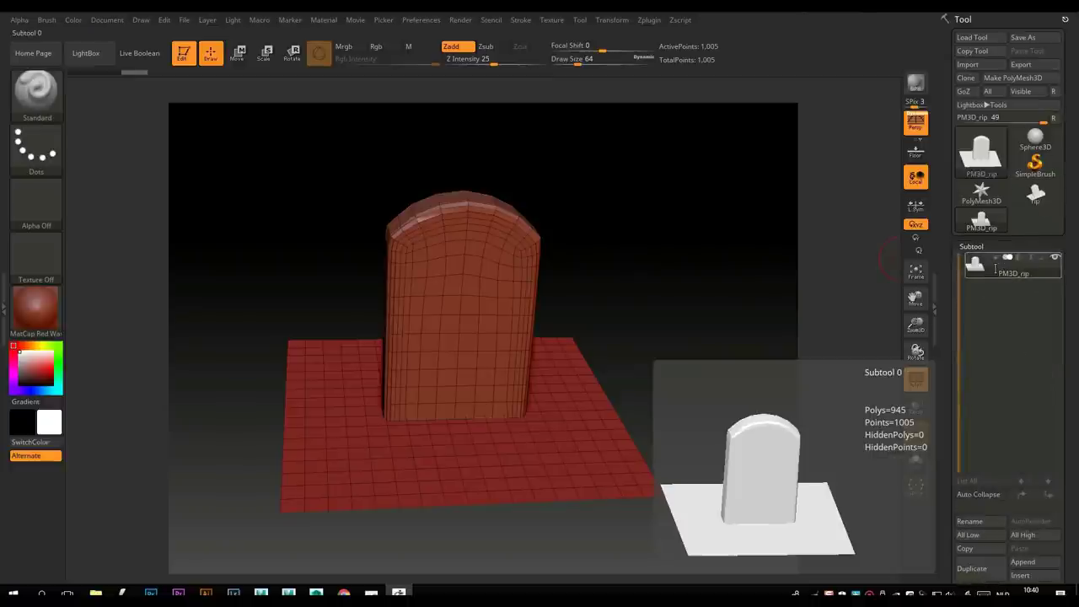
# - Rename the remeshed PM3D_rip subtool to RIP_LP
pyautogui.click(970, 521)
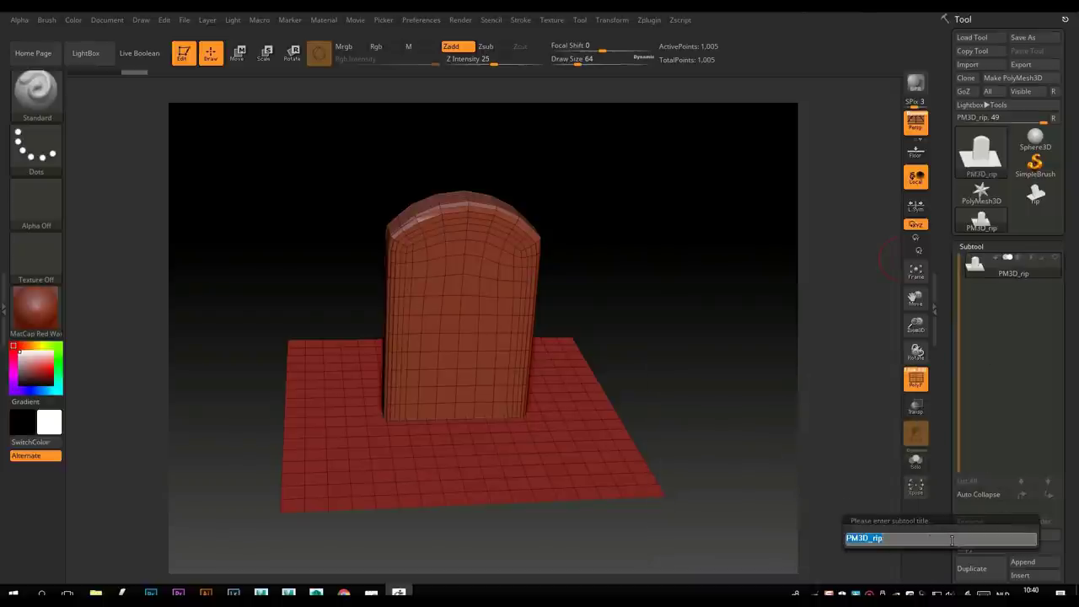
pyautogui.write('R')
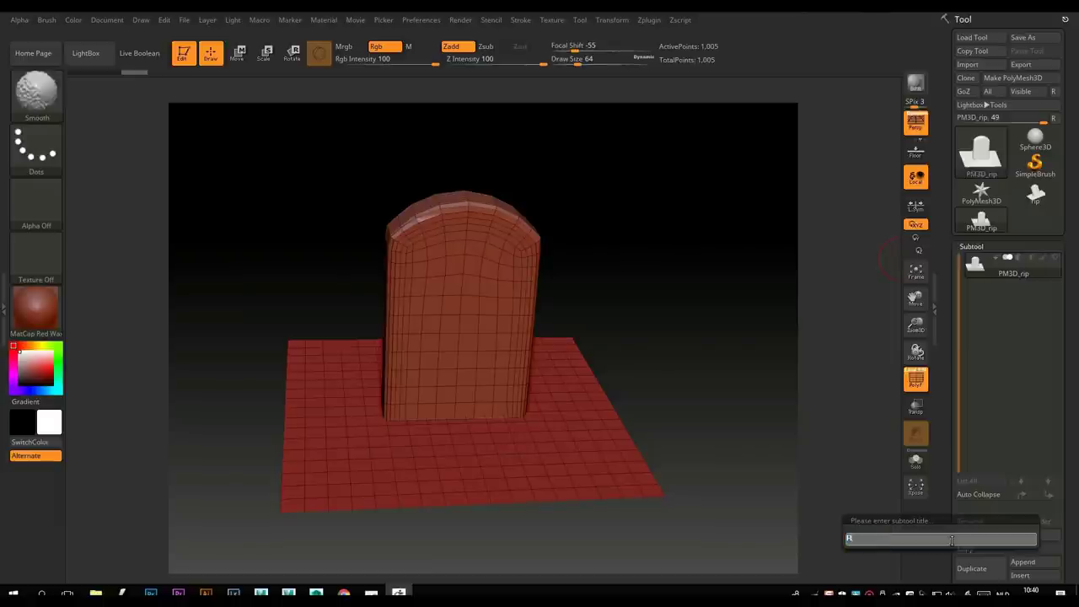
pyautogui.write('IP_')
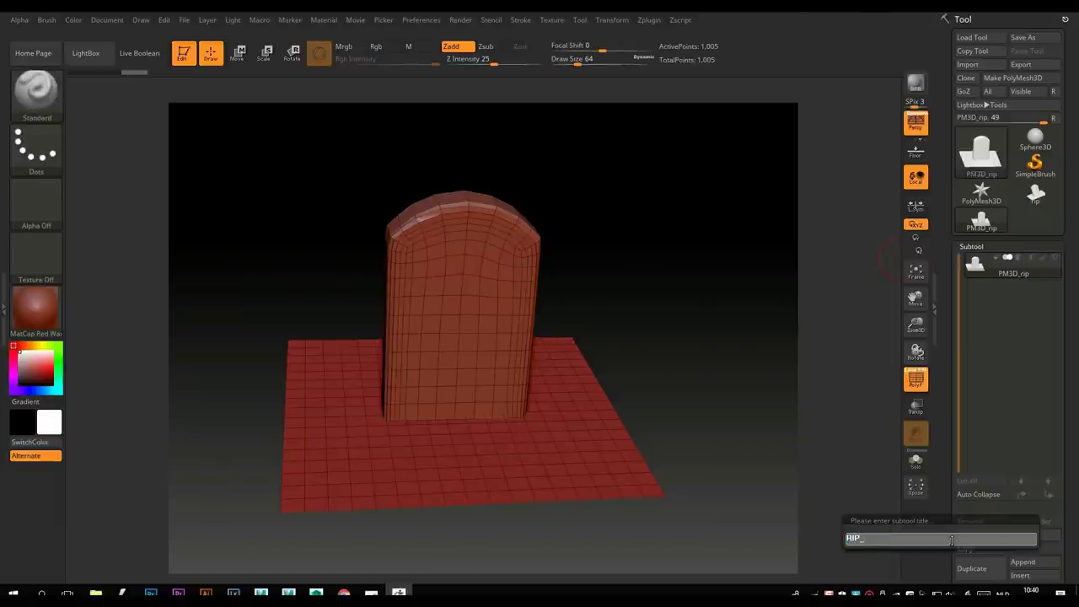
pyautogui.write('LP')
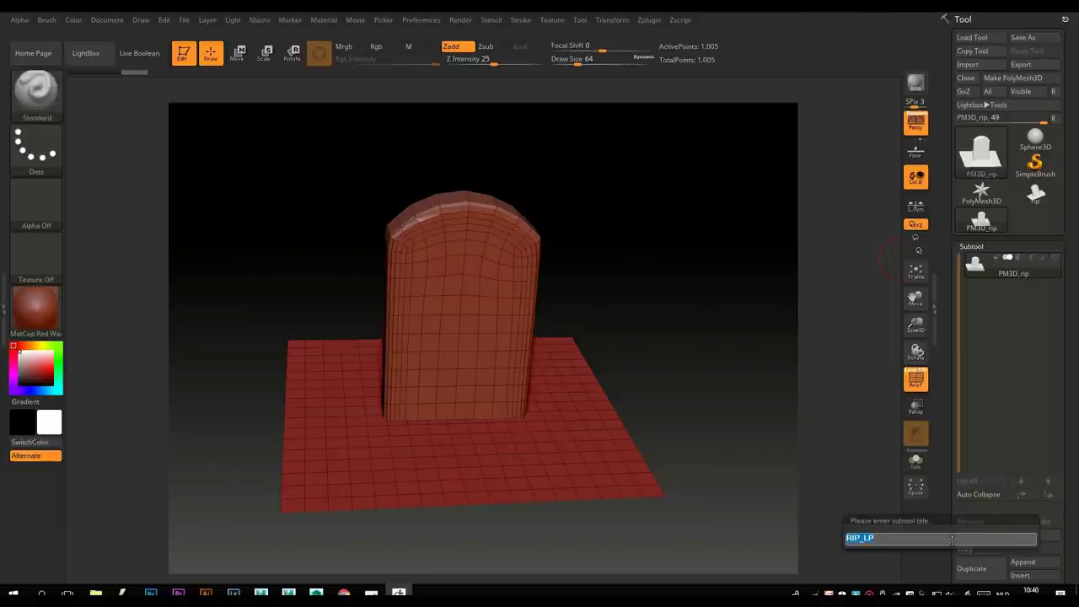
pyautogui.press('Return')
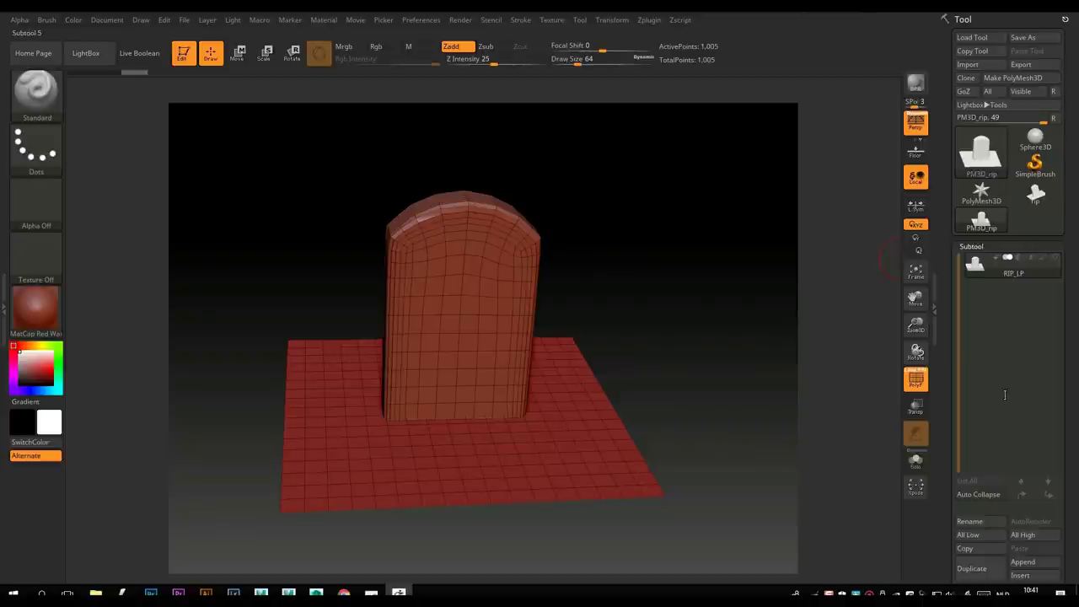
# - Duplicate RIP_LP, name the copy RIP_HP, and make RIP_LP active again
pyautogui.moveTo(1012, 263)
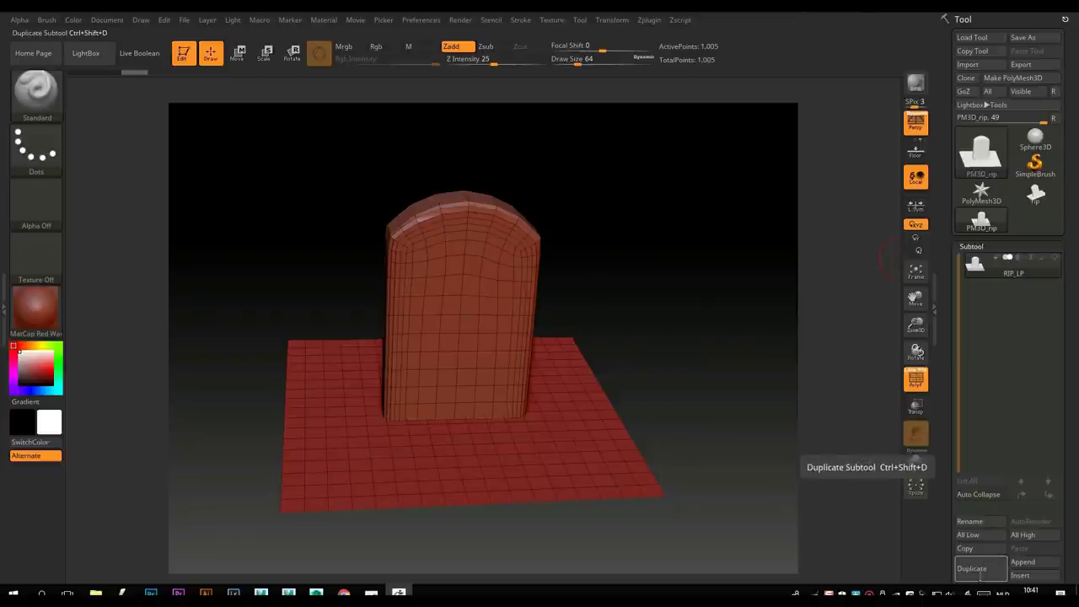
pyautogui.click(975, 570)
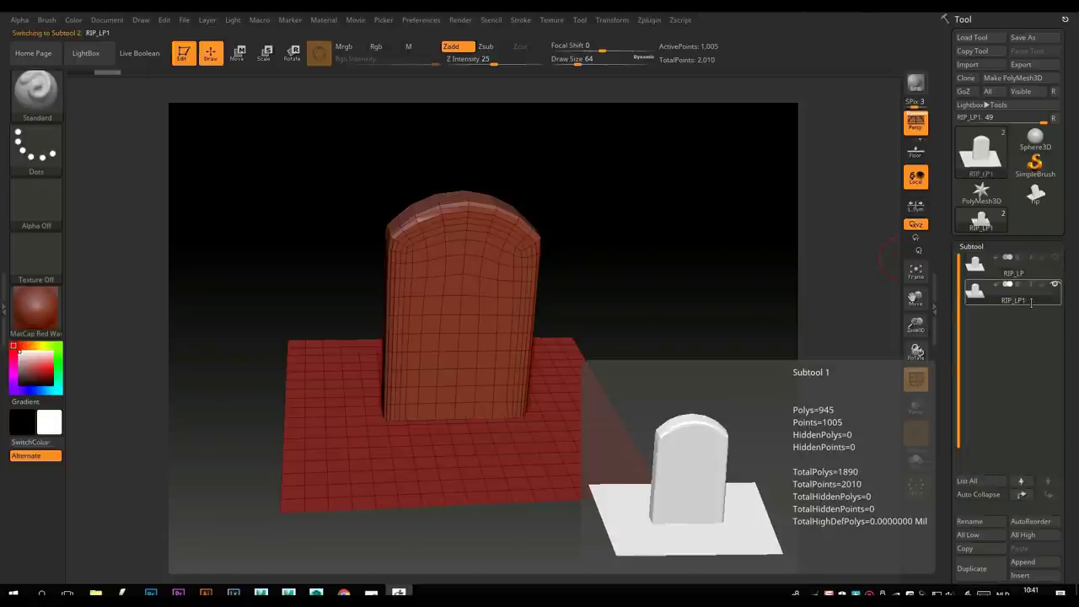
pyautogui.click(971, 521)
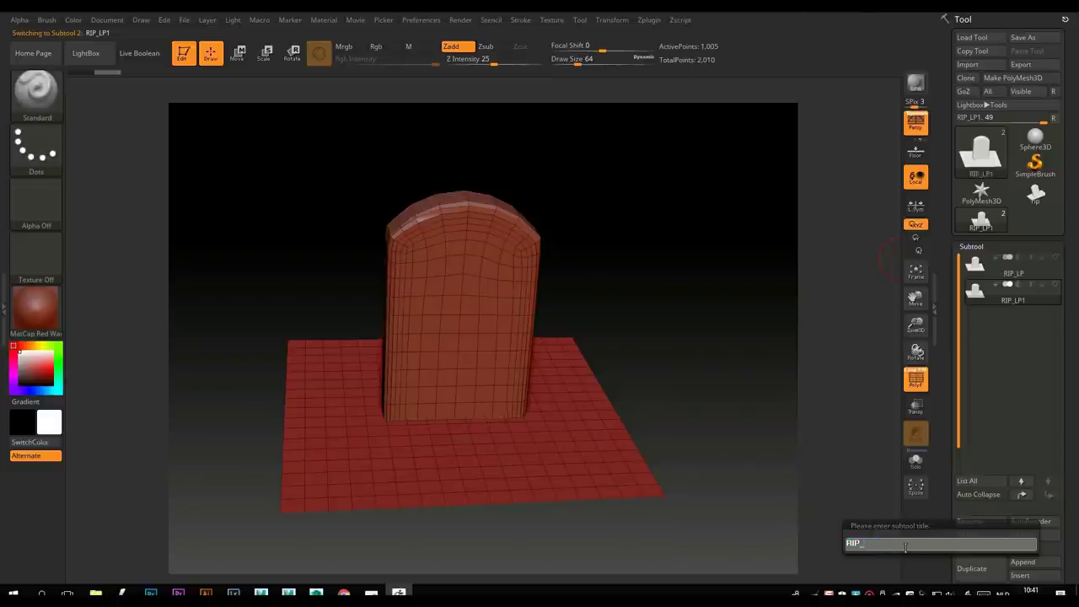
pyautogui.write('RIP_HP')
pyautogui.press('Return')
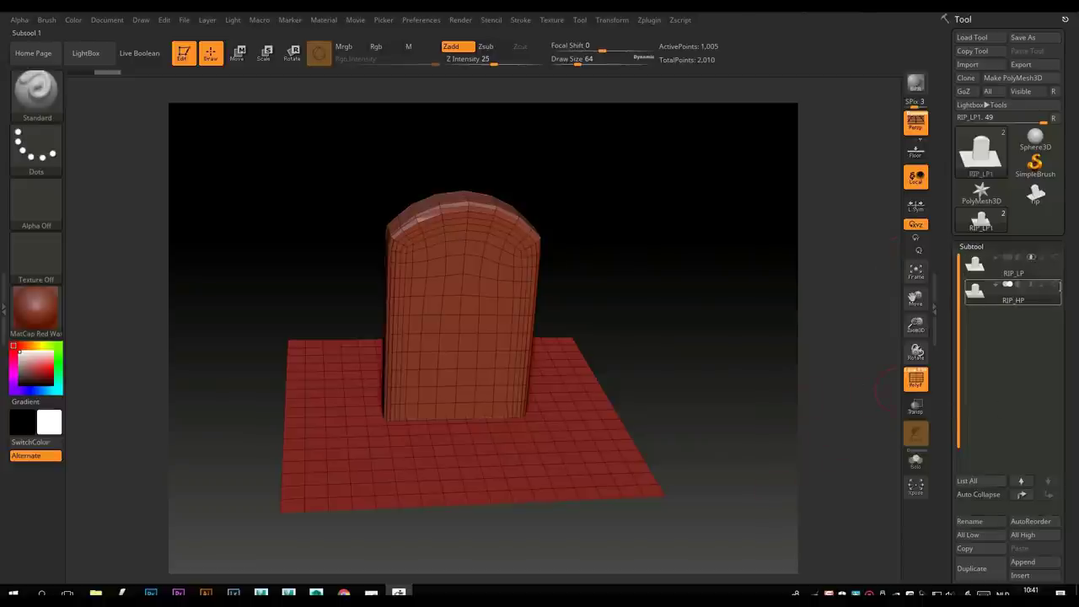
pyautogui.moveTo(1054, 286)
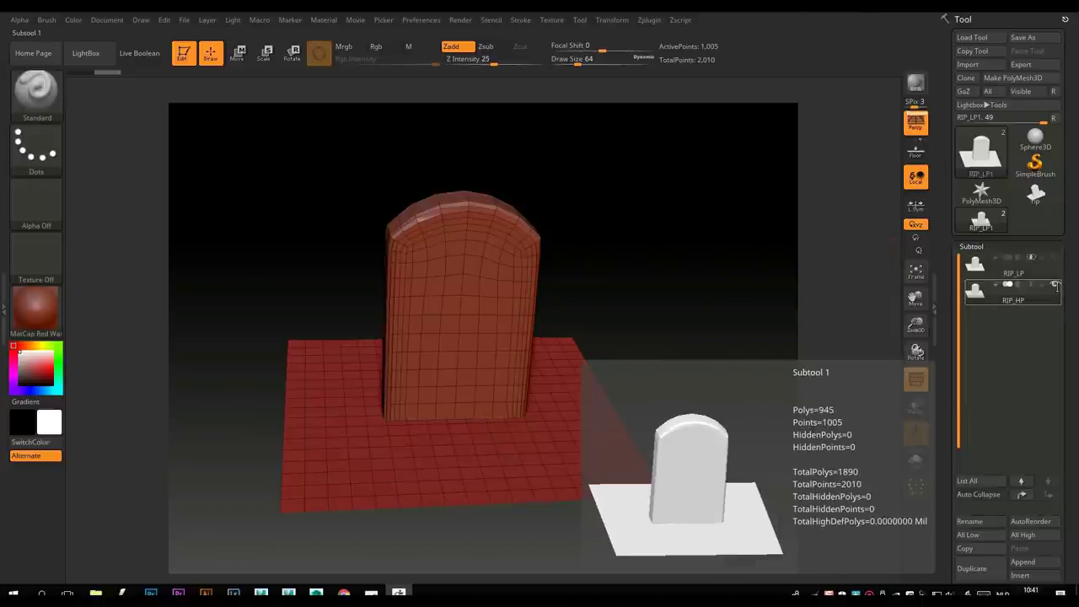
pyautogui.click(1044, 276)
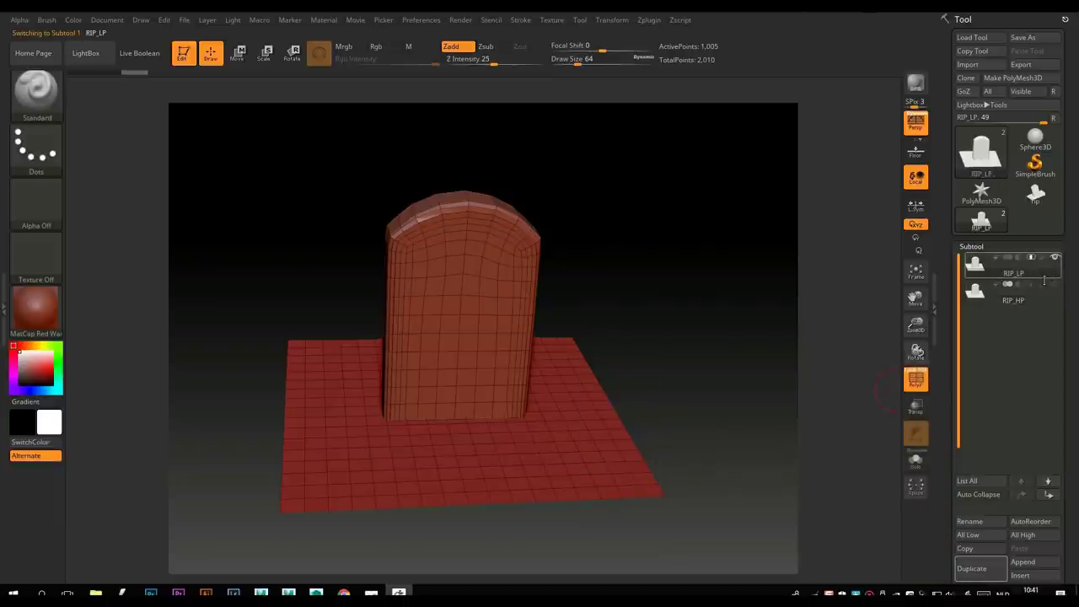
# - Auto-unwrap UVs for all subtools with the UV Master plugin
pyautogui.moveTo(1056, 268)
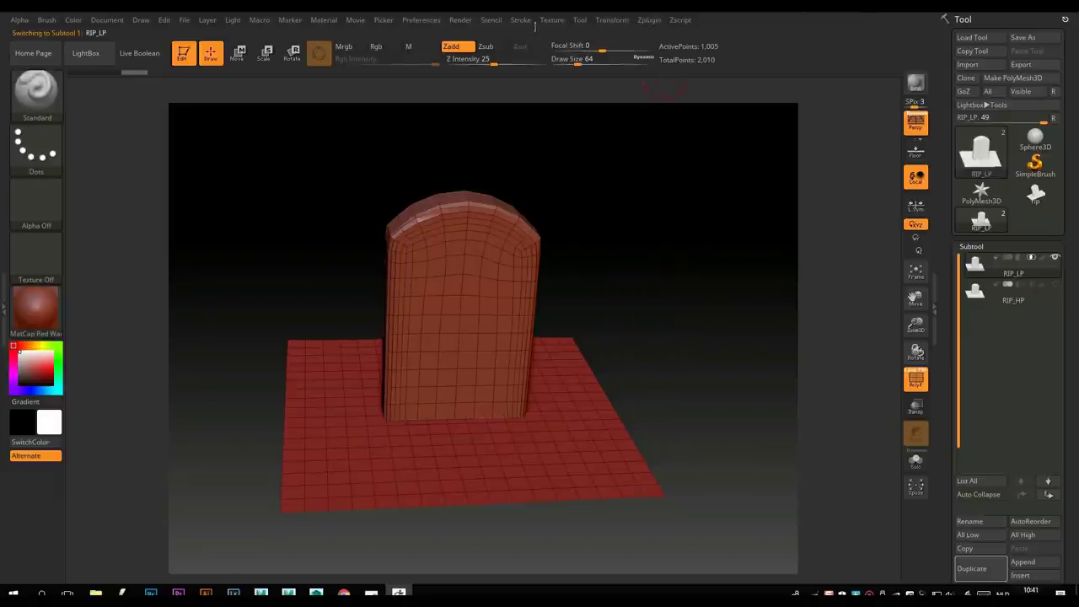
pyautogui.click(649, 19)
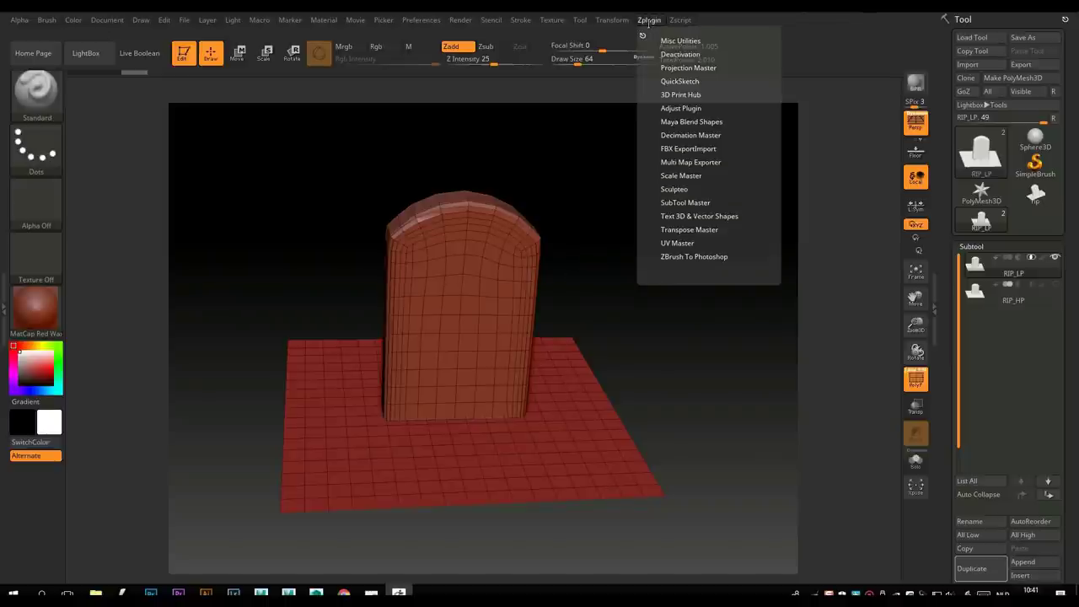
pyautogui.click(672, 243)
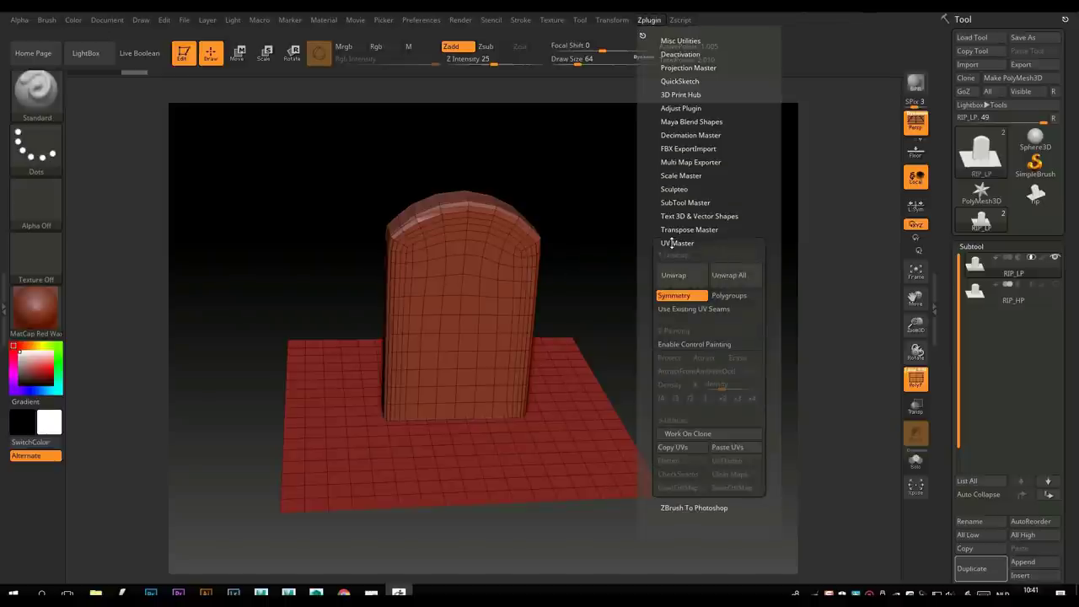
pyautogui.click(742, 279)
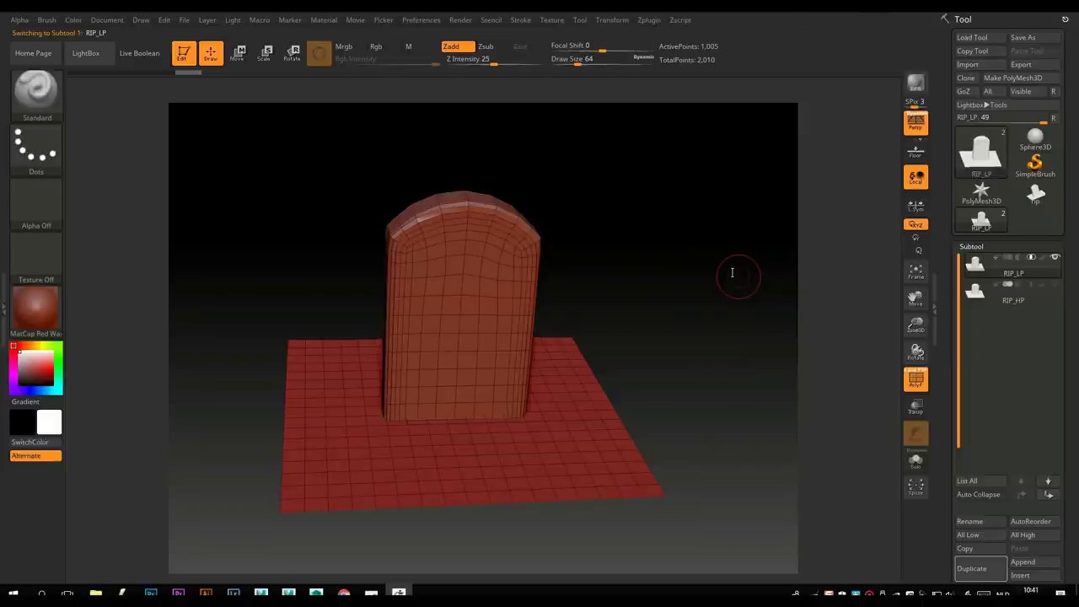
# - Flatten the mesh to inspect its UV layout, then UnFlatten it back to 3D
pyautogui.click(649, 20)
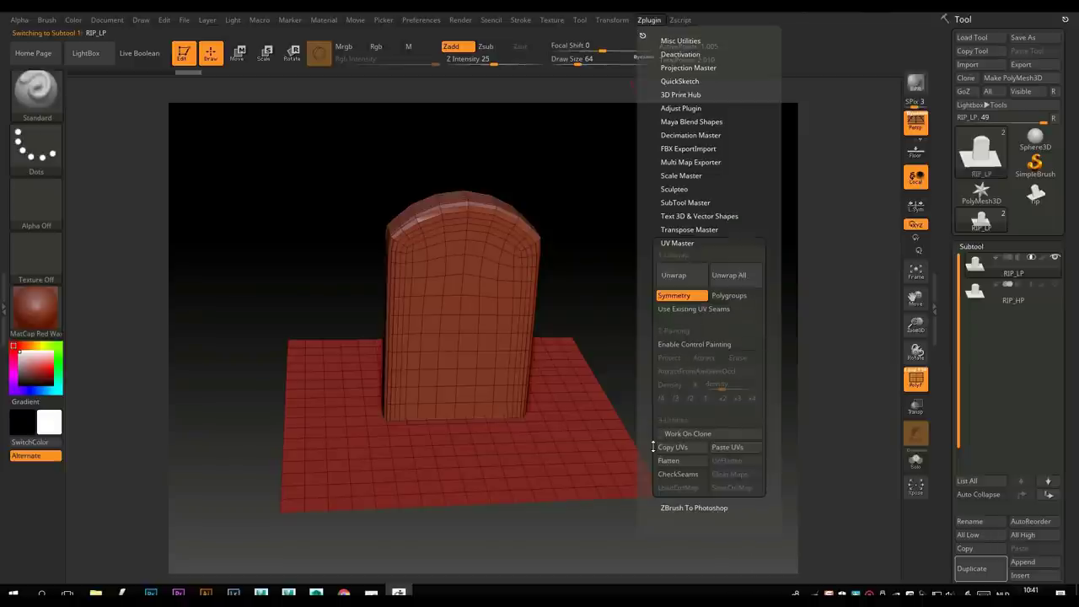
pyautogui.click(690, 461)
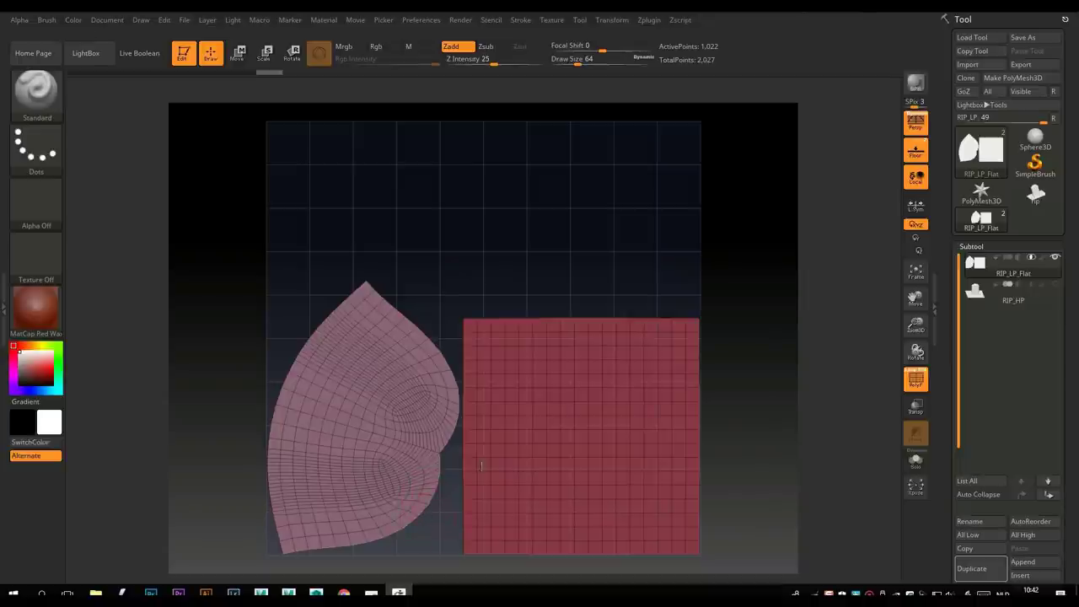
pyautogui.click(649, 20)
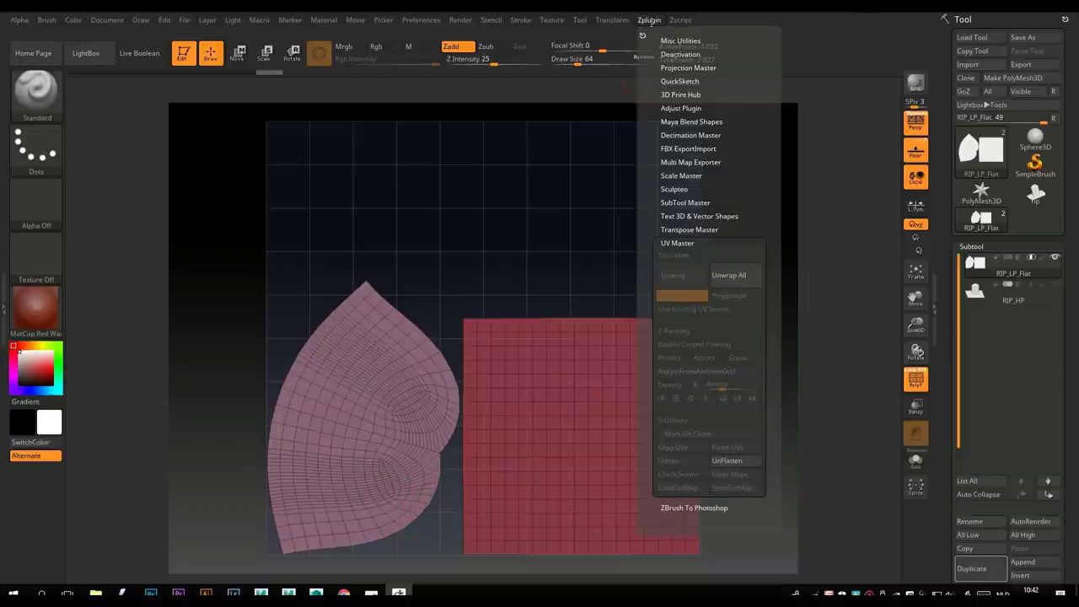
pyautogui.click(730, 463)
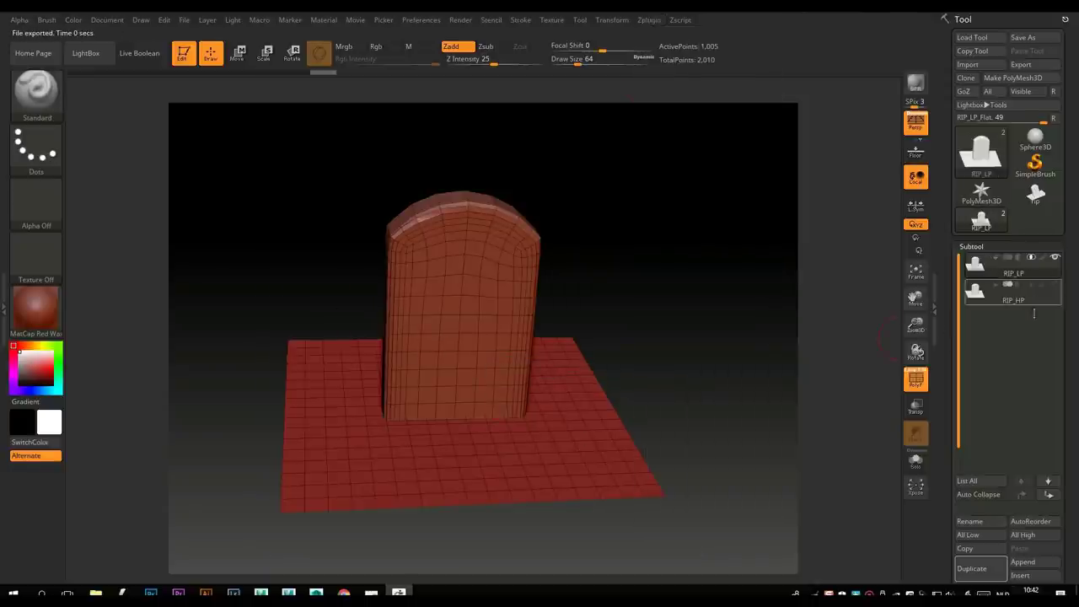
# - Select RIP_HP in the Subtool list as the active subtool
pyautogui.moveTo(1044, 305)
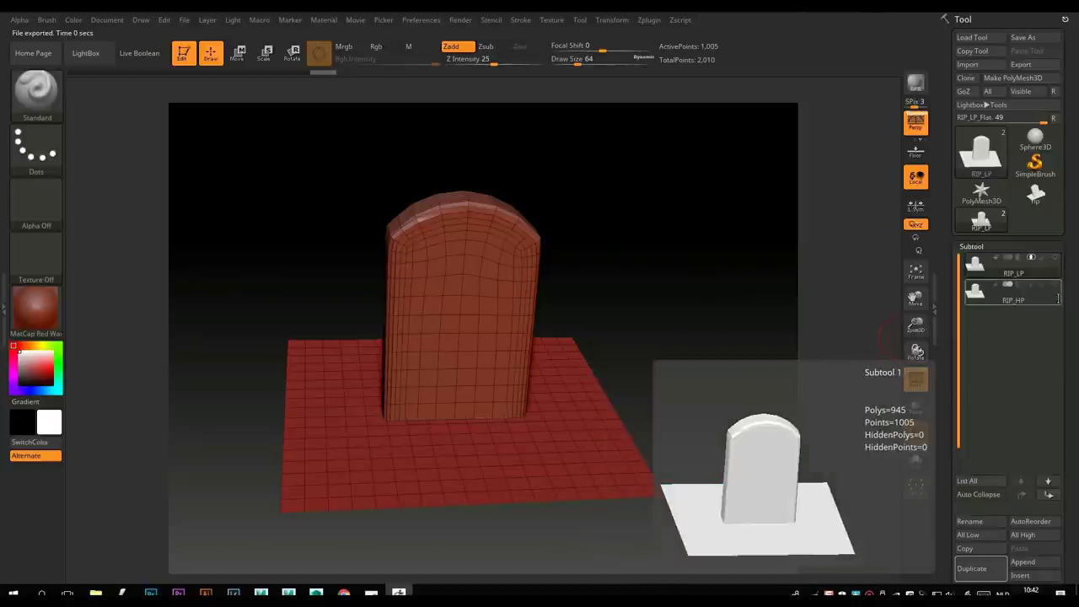
pyautogui.click(1051, 301)
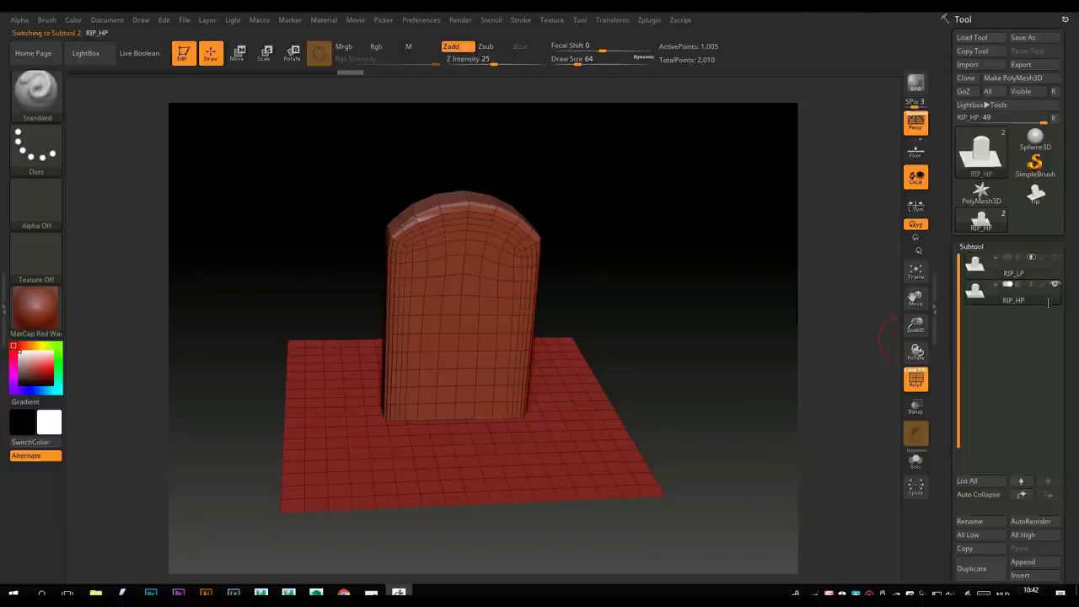
pyautogui.moveTo(1031, 309)
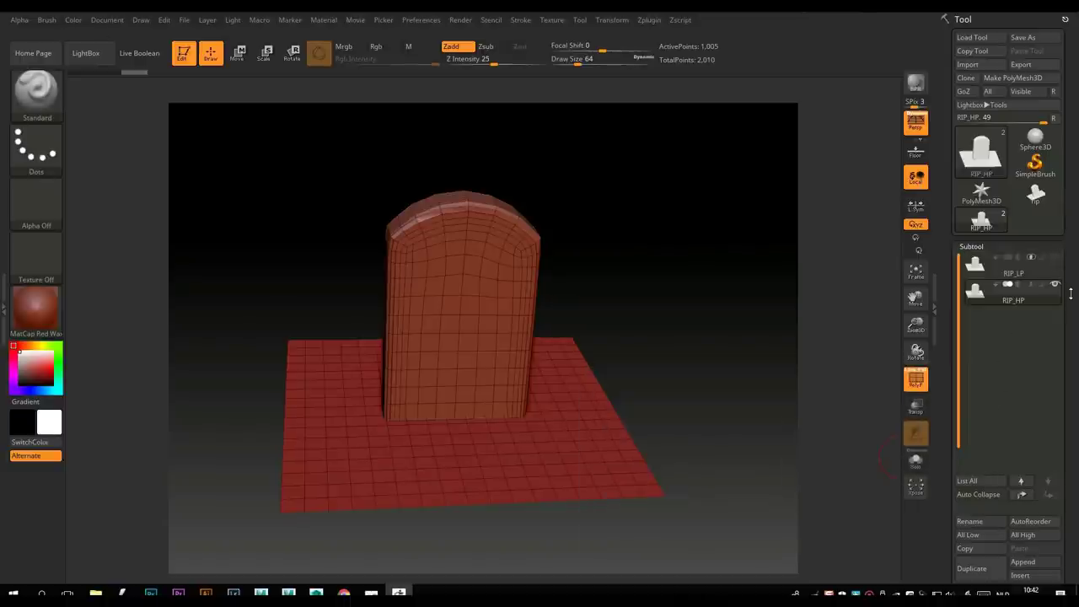
pyautogui.scroll(-5, 1076, 197)
# - DynaMesh RIP_HP at resolution 504 and turn off the PolyF wireframe
pyautogui.scroll(-1, 1076, 197)
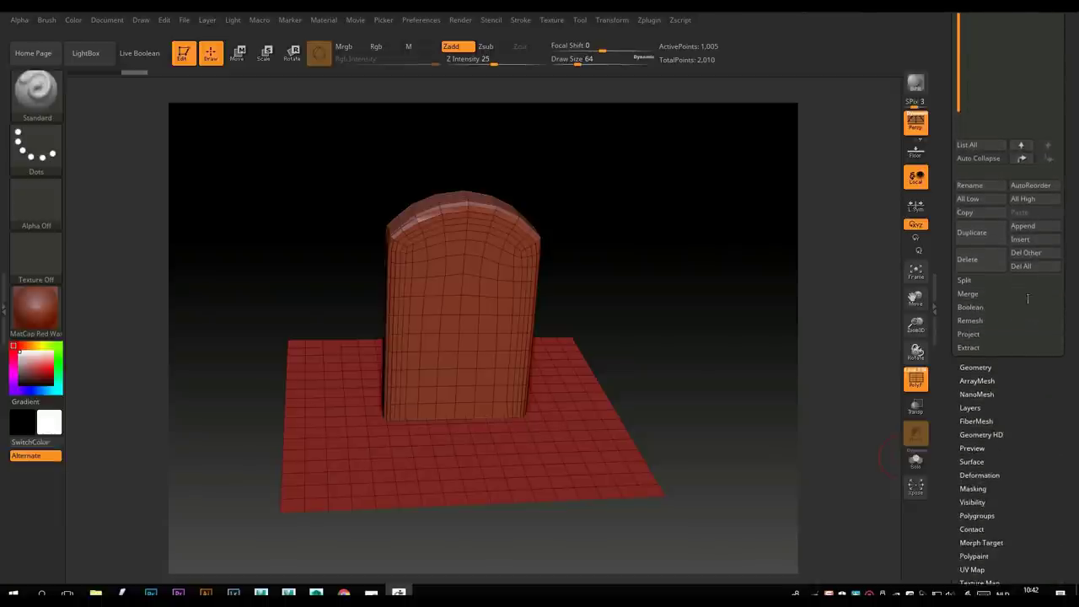
pyautogui.click(975, 369)
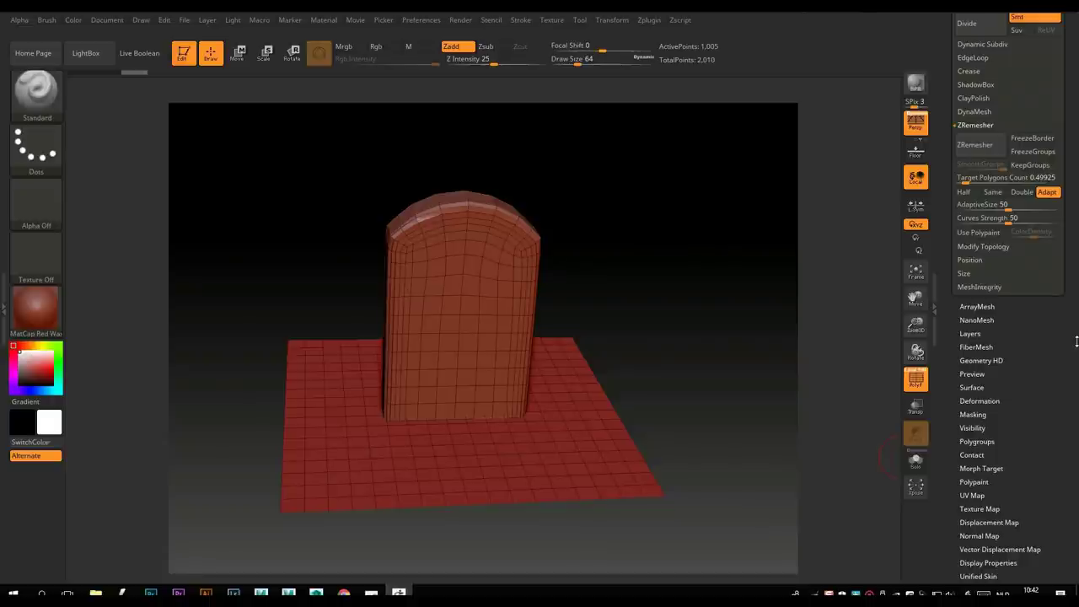
pyautogui.scroll(3, 1076, 339)
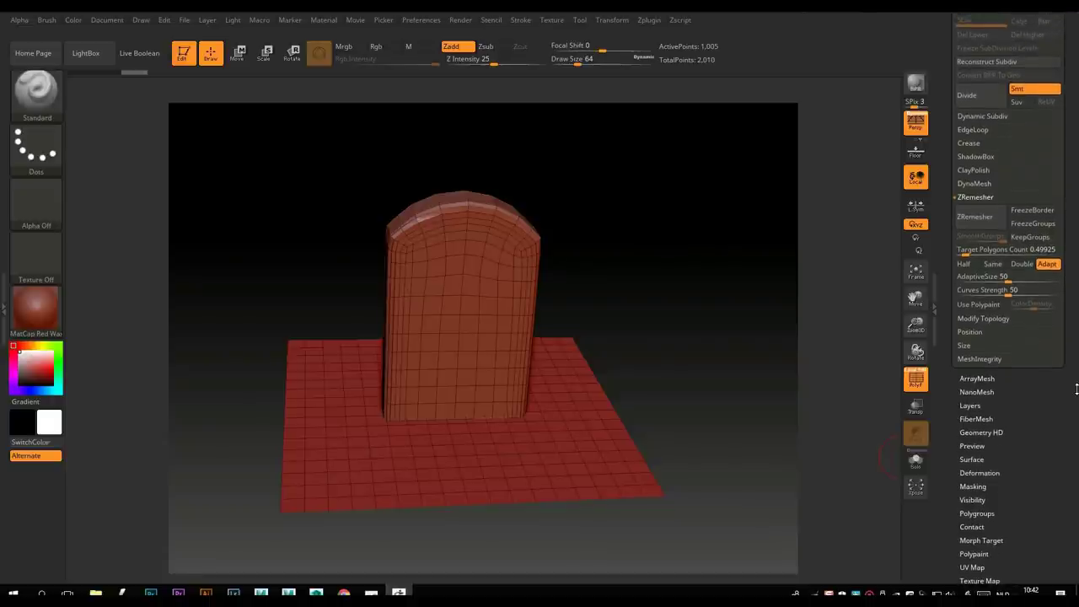
pyautogui.scroll(6, 1076, 389)
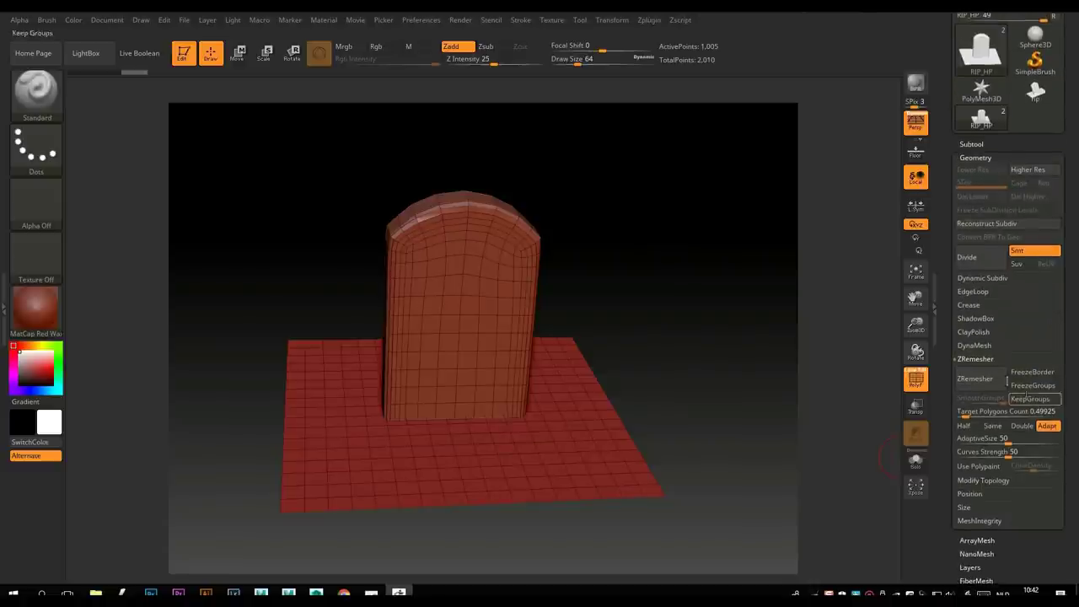
pyautogui.click(974, 345)
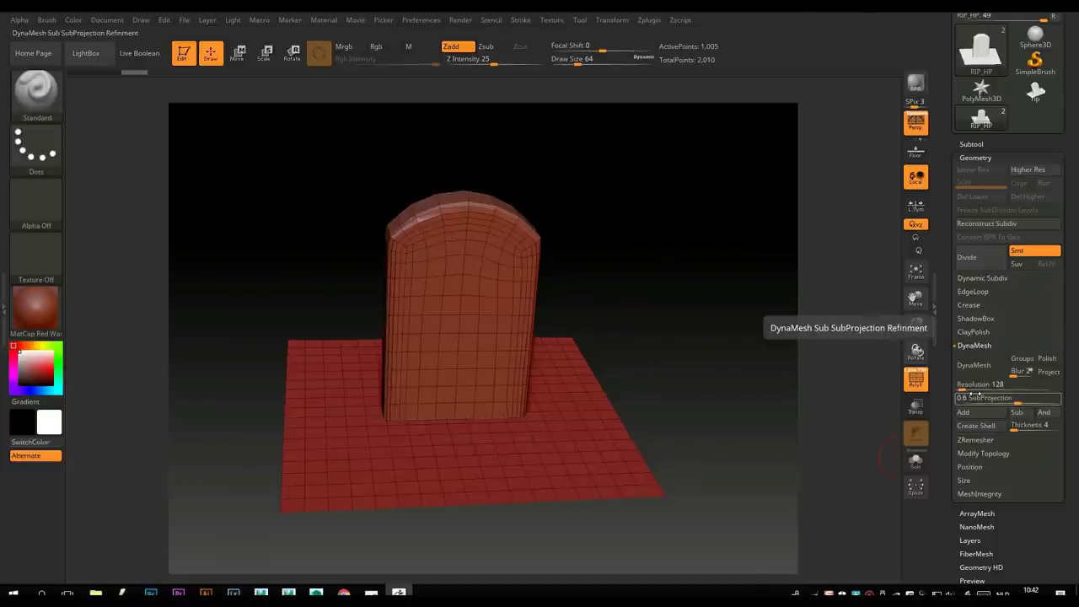
pyautogui.moveTo(961, 389); pyautogui.dragTo(971, 392)
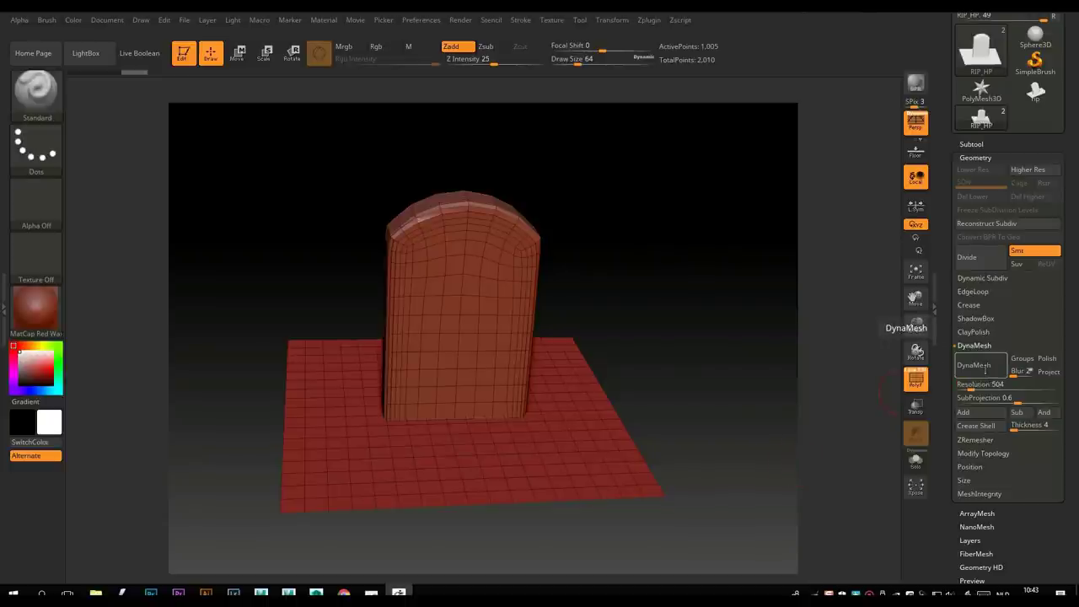
pyautogui.click(984, 369)
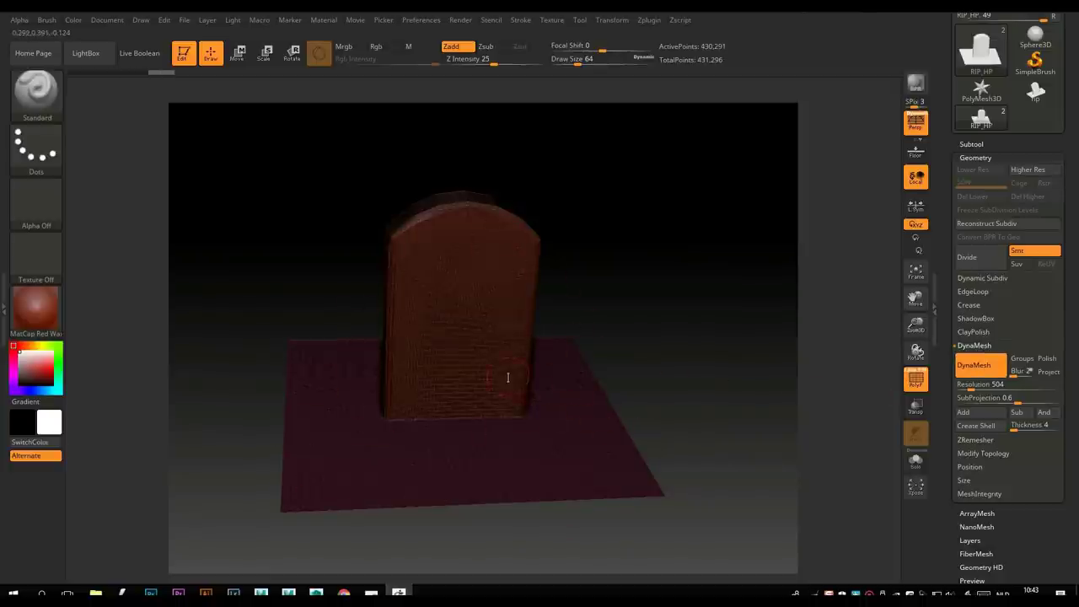
pyautogui.click(916, 380)
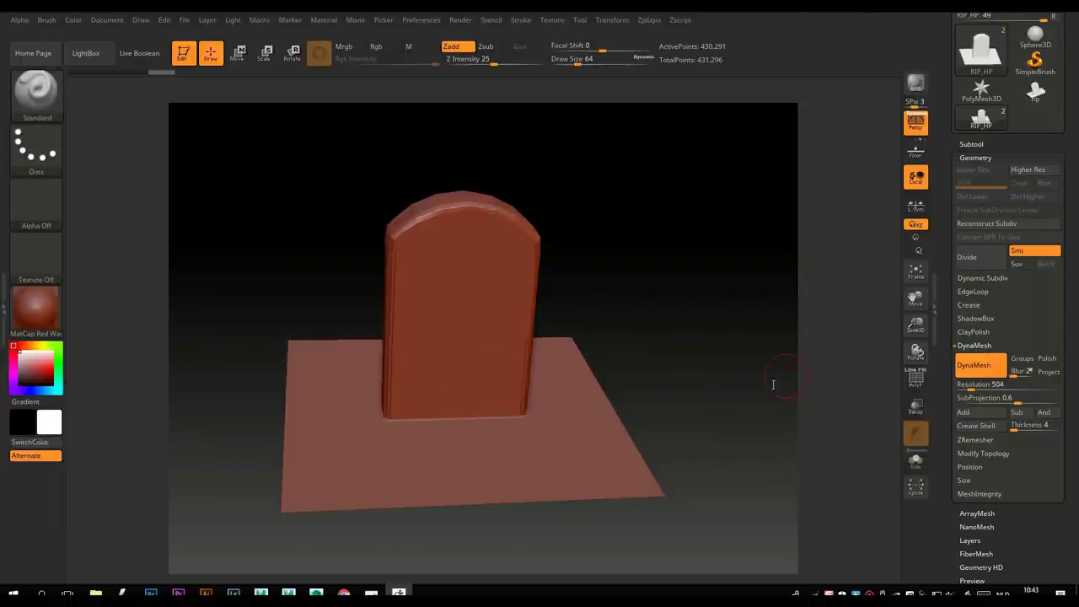
# - Switch to the TrimDynamic brush and bevel the slab's top-left and left front edges
pyautogui.click(39, 101)
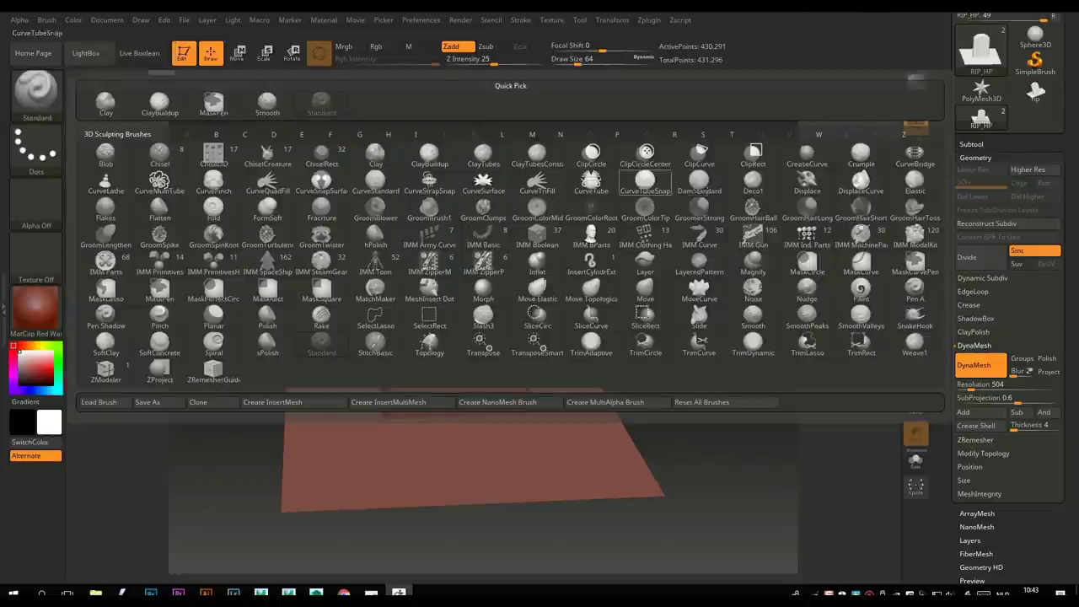
pyautogui.click(754, 342)
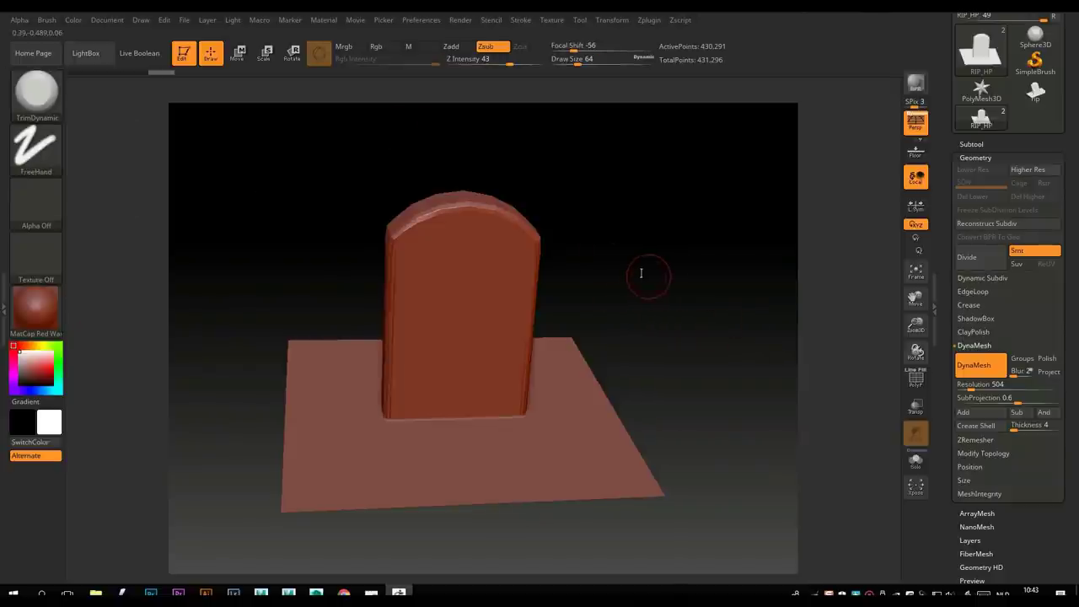
pyautogui.moveTo(631, 275); pyautogui.dragTo(669, 389)
pyautogui.moveTo(393, 220); pyautogui.dragTo(514, 156)
pyautogui.moveTo(398, 238)
pyautogui.mouseDown()
pyautogui.moveTo(385, 276)
pyautogui.moveTo(348, 368)
pyautogui.mouseUp()
pyautogui.moveTo(622, 395); pyautogui.dragTo(658, 286)
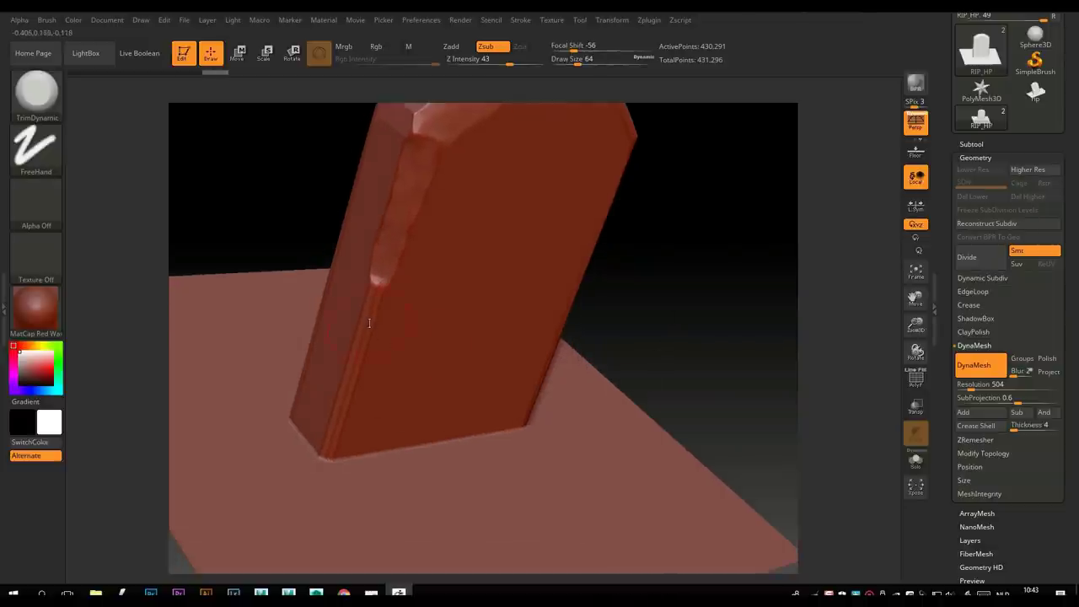
pyautogui.moveTo(359, 324); pyautogui.dragTo(337, 411)
# - Clear the mask, shrink the brush, and chip the top-left bevel and bottom corner
pyautogui.moveTo(677, 366); pyautogui.dragTo(663, 397)
pyautogui.press('ctrl')
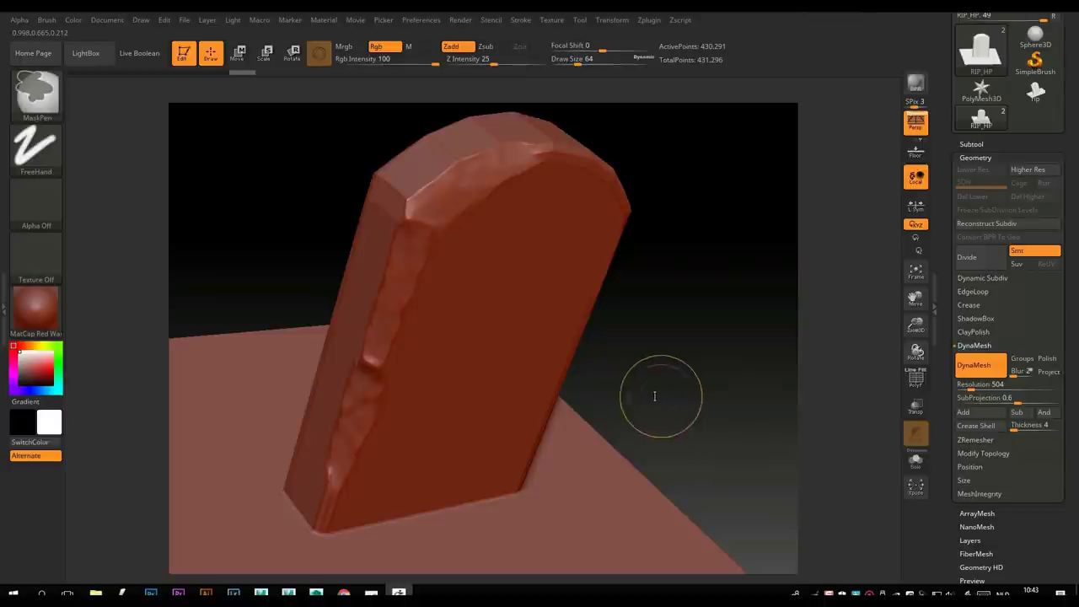
pyautogui.keyDown('ctrl'); pyautogui.click(648, 371); pyautogui.keyUp('ctrl')
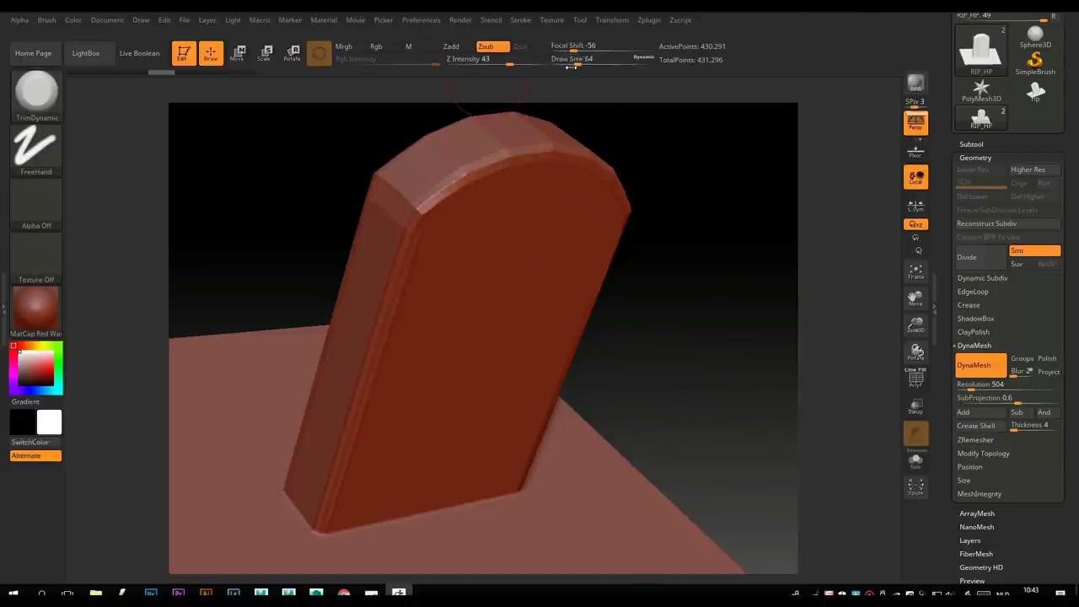
pyautogui.moveTo(577, 64); pyautogui.dragTo(573, 63)
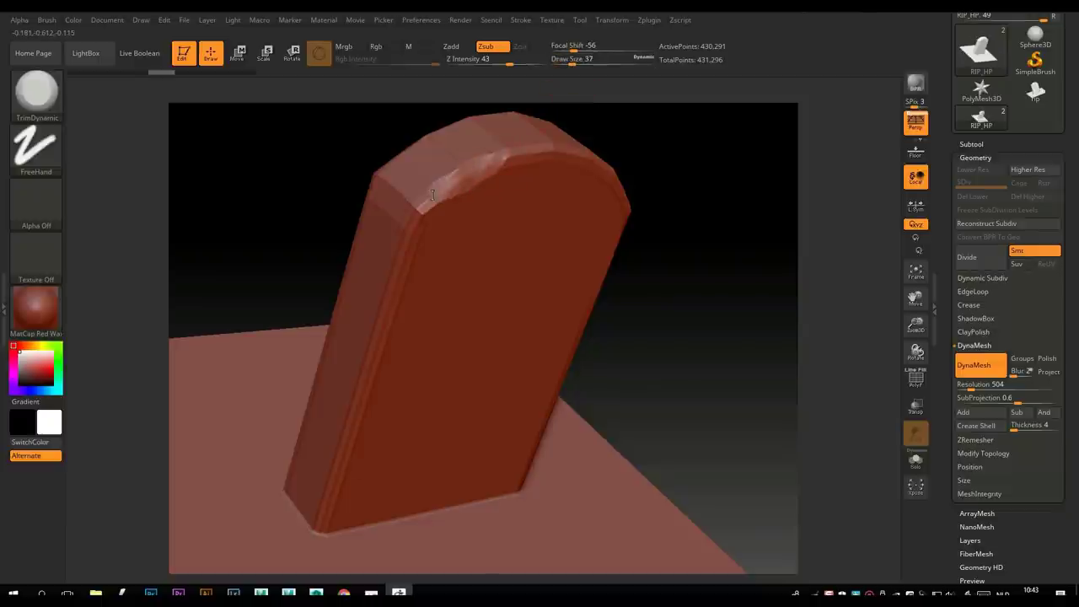
pyautogui.moveTo(433, 195); pyautogui.dragTo(404, 225)
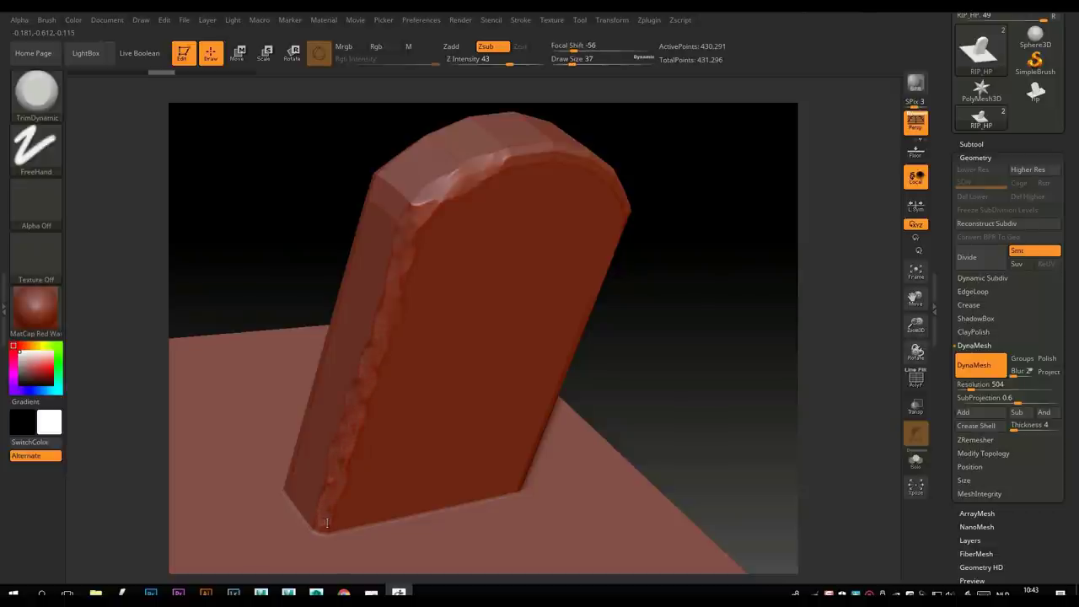
pyautogui.moveTo(327, 522); pyautogui.dragTo(331, 526)
# - Chip and roughen the slab's lower right, right and top edges
pyautogui.moveTo(732, 413); pyautogui.dragTo(415, 192)
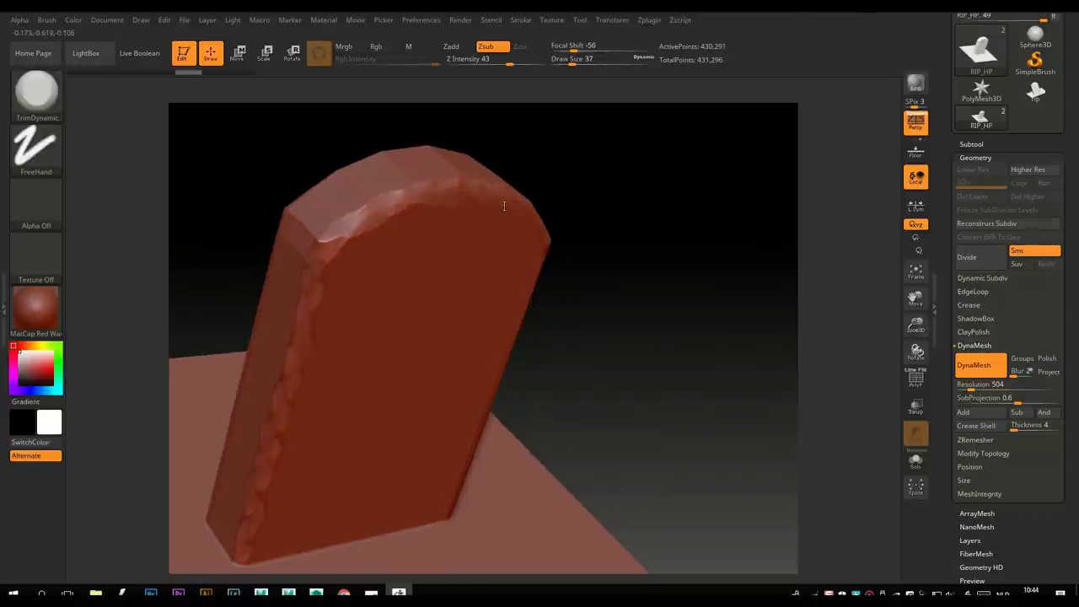
pyautogui.moveTo(565, 264); pyautogui.dragTo(631, 254, button='right')
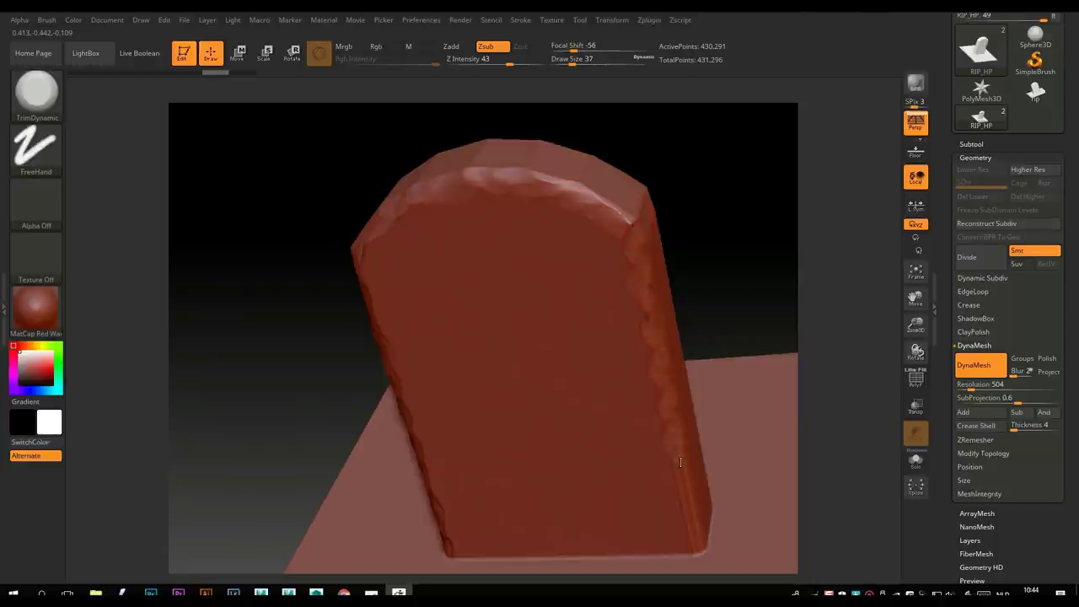
pyautogui.moveTo(685, 500); pyautogui.dragTo(702, 521)
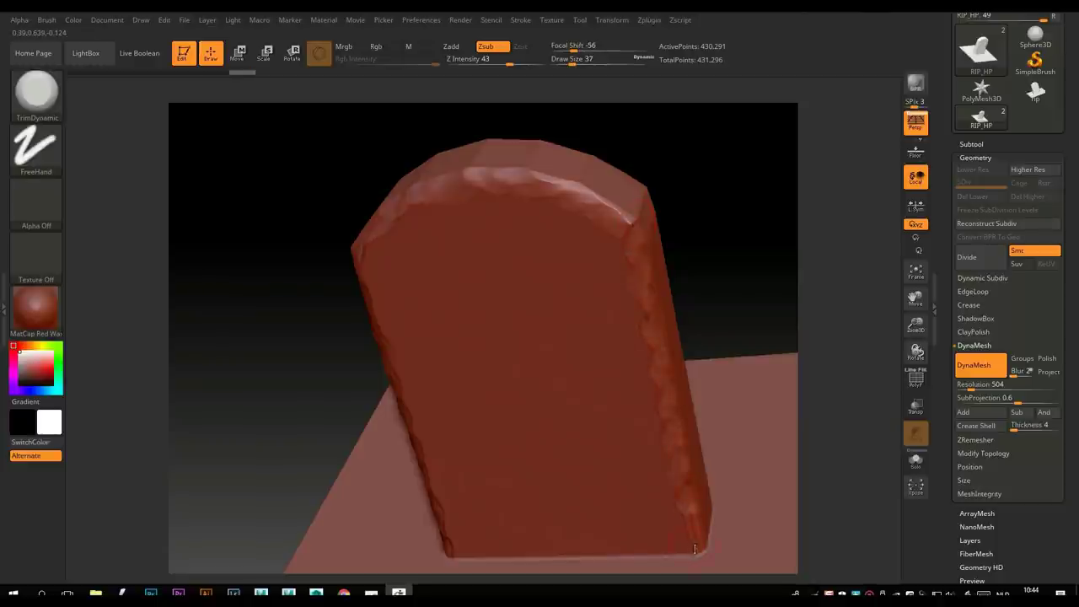
pyautogui.moveTo(679, 447); pyautogui.dragTo(656, 310)
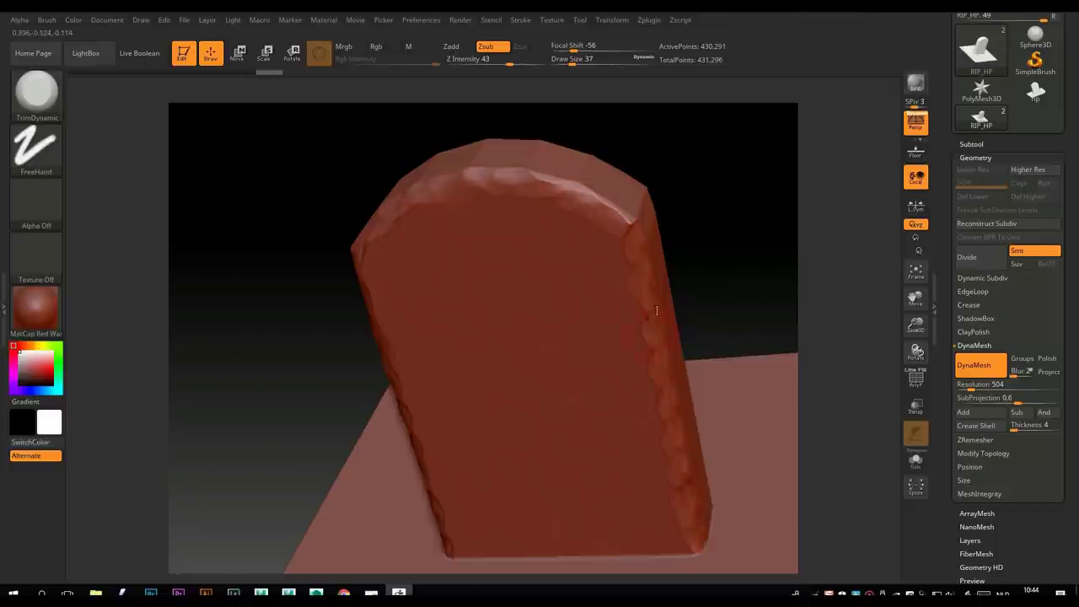
pyautogui.moveTo(635, 244); pyautogui.dragTo(546, 244, button='right')
pyautogui.moveTo(542, 264)
pyautogui.mouseDown()
pyautogui.moveTo(609, 300)
pyautogui.moveTo(602, 331)
pyautogui.moveTo(642, 396)
pyautogui.moveTo(669, 391)
pyautogui.moveTo(667, 411)
pyautogui.moveTo(696, 430)
pyautogui.mouseUp()
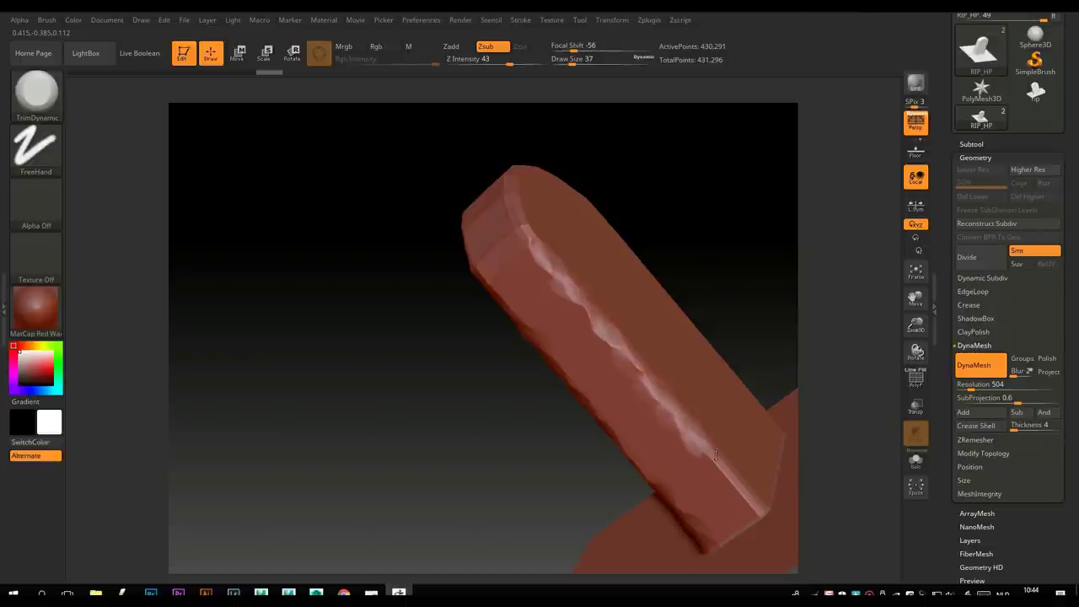
# - Roughen the side edge and carve the side ridge from the top down to the base
pyautogui.moveTo(749, 500); pyautogui.dragTo(759, 510)
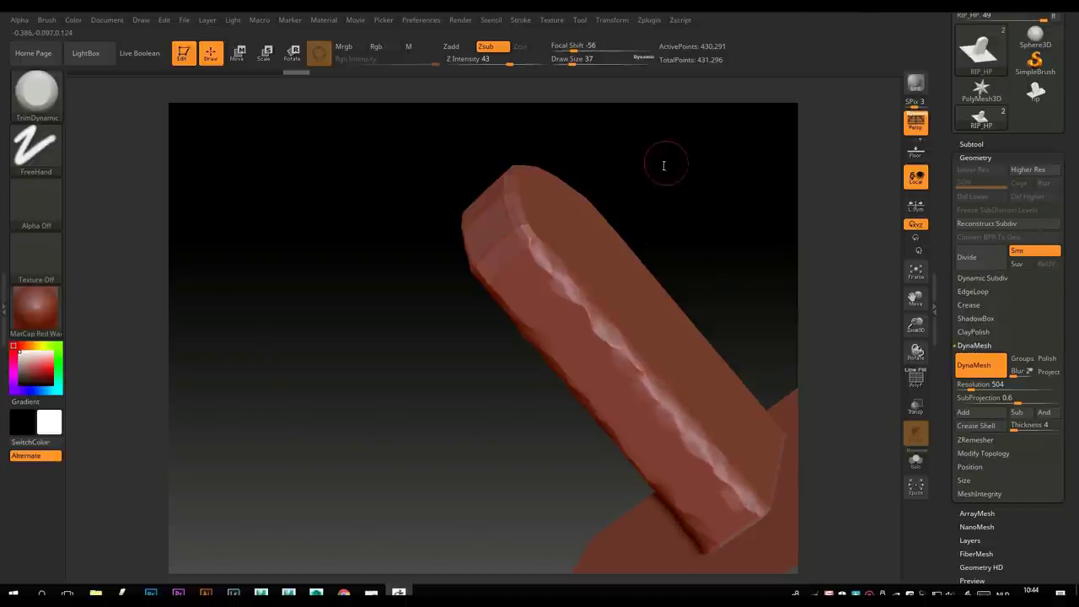
pyautogui.moveTo(664, 166); pyautogui.dragTo(211, 185)
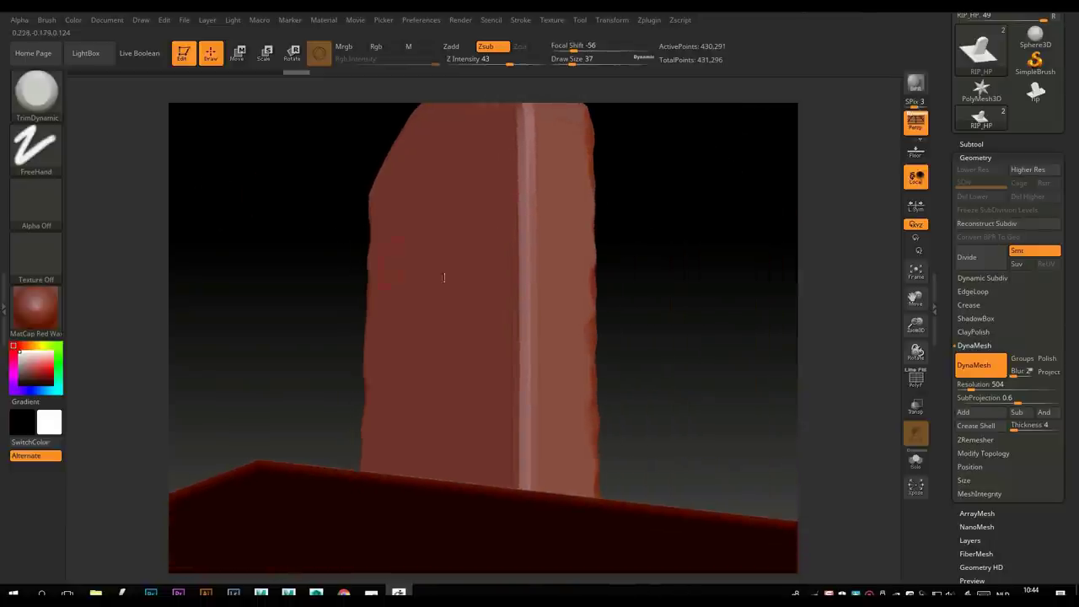
pyautogui.moveTo(288, 232); pyautogui.dragTo(283, 247)
pyautogui.moveTo(511, 147); pyautogui.dragTo(506, 182)
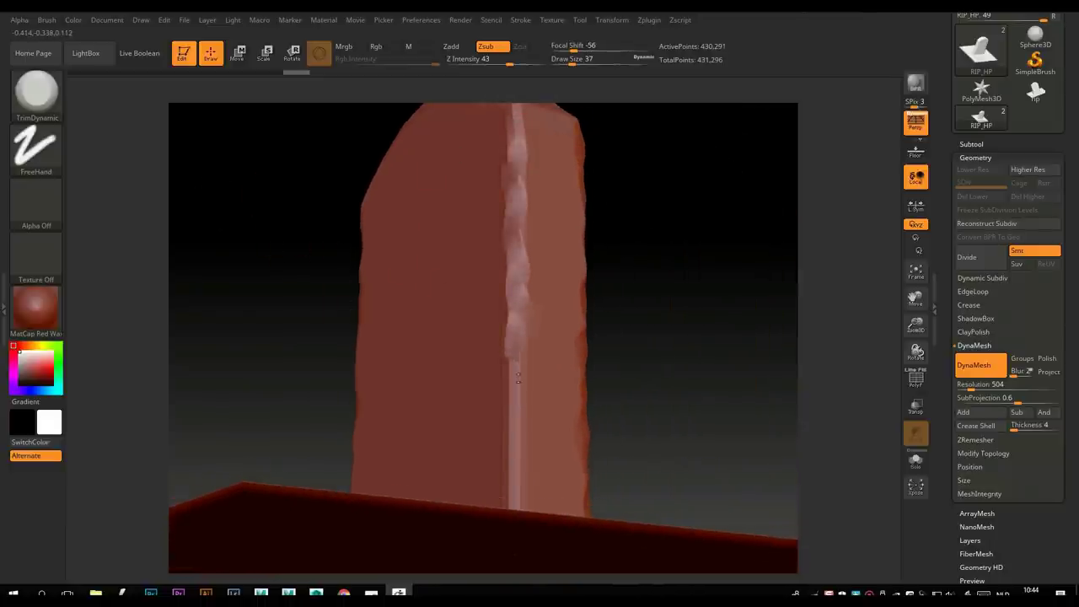
pyautogui.moveTo(517, 379); pyautogui.dragTo(516, 451)
pyautogui.moveTo(643, 361)
pyautogui.mouseDown()
pyautogui.moveTo(633, 321)
pyautogui.moveTo(638, 362)
pyautogui.moveTo(628, 368)
pyautogui.mouseUp()
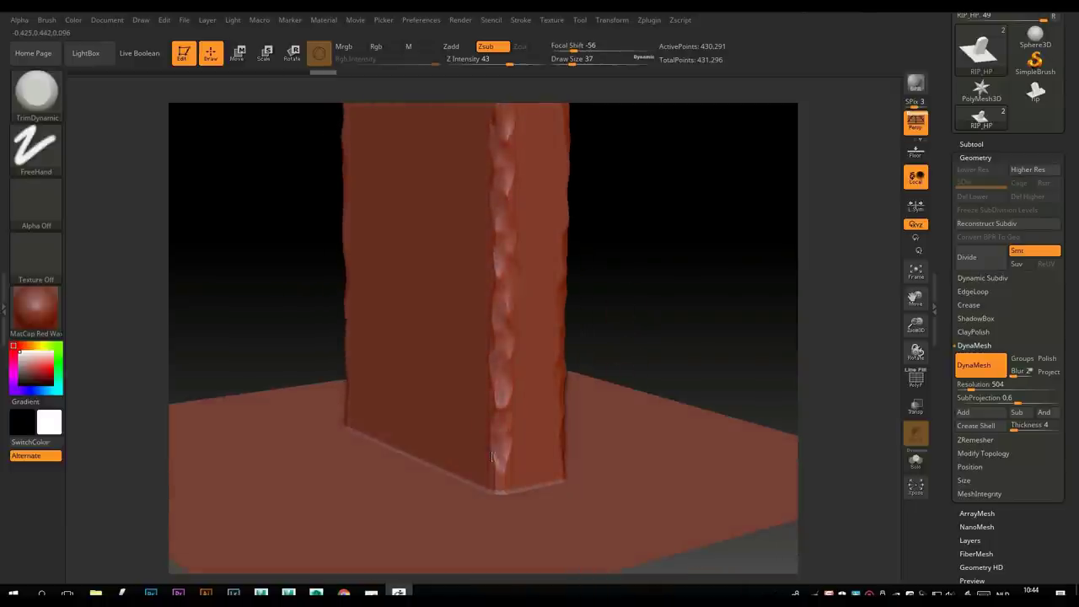
# - Bevel the slab's rounded top edge, then zoom out to view the whole slab and base
pyautogui.moveTo(634, 304); pyautogui.dragTo(734, 413)
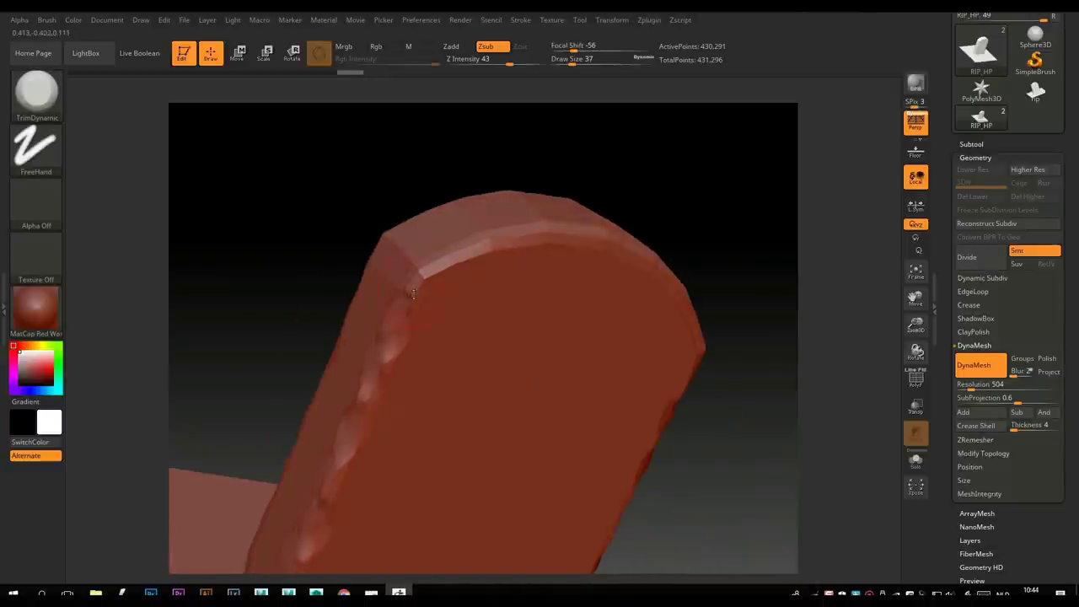
pyautogui.moveTo(413, 293)
pyautogui.mouseDown()
pyautogui.moveTo(428, 266)
pyautogui.moveTo(452, 254)
pyautogui.moveTo(494, 270)
pyautogui.moveTo(508, 237)
pyautogui.moveTo(578, 238)
pyautogui.mouseUp()
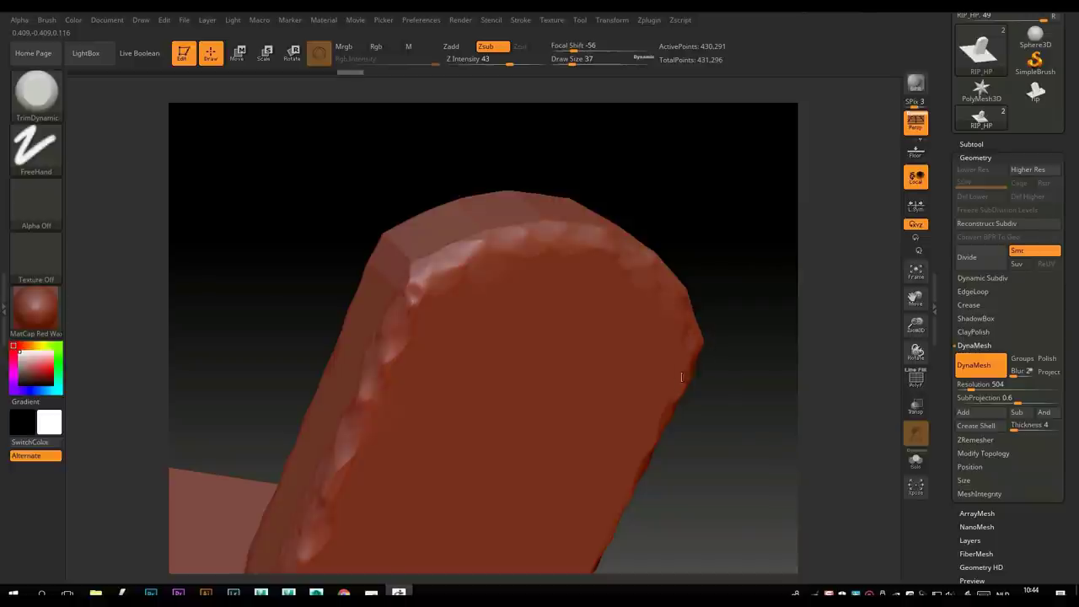
pyautogui.moveTo(609, 188); pyautogui.dragTo(383, 278)
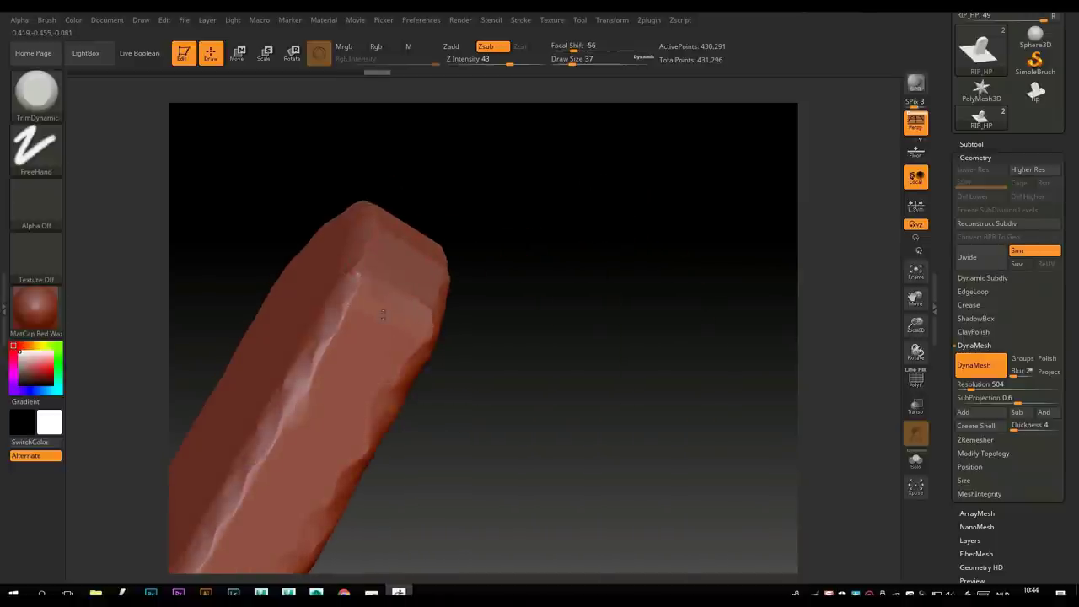
pyautogui.moveTo(287, 253)
pyautogui.mouseDown()
pyautogui.moveTo(441, 309)
pyautogui.moveTo(438, 296)
pyautogui.moveTo(506, 375)
pyautogui.moveTo(410, 378)
pyautogui.moveTo(437, 364)
pyautogui.moveTo(274, 110)
pyautogui.moveTo(276, 346)
pyautogui.moveTo(269, 333)
pyautogui.mouseUp()
pyautogui.moveTo(277, 294)
pyautogui.mouseDown()
pyautogui.moveTo(272, 369)
pyautogui.moveTo(246, 154)
pyautogui.moveTo(588, 404)
pyautogui.moveTo(472, 472)
pyautogui.moveTo(460, 364)
pyautogui.moveTo(447, 363)
pyautogui.mouseUp()
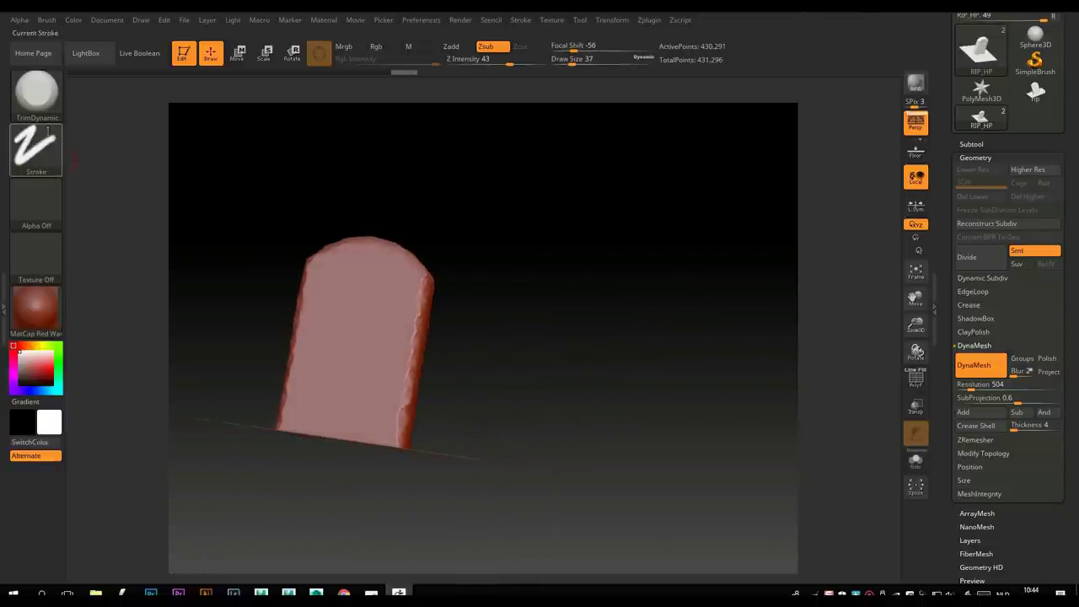
pyautogui.moveTo(530, 342)
pyautogui.mouseDown()
pyautogui.moveTo(553, 393)
pyautogui.moveTo(568, 363)
pyautogui.moveTo(581, 390)
pyautogui.moveTo(600, 315)
pyautogui.moveTo(571, 372)
pyautogui.mouseUp()
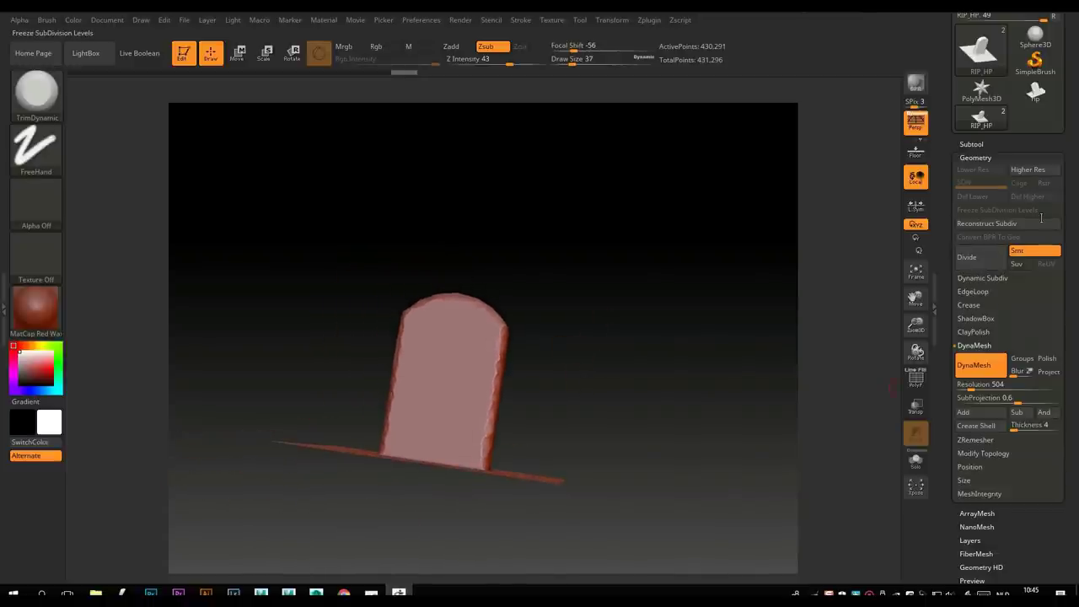
# - Apply Surface Noise at a scale of about 59.14 over the whole tombstone and base
pyautogui.scroll(-8, 1071, 257)
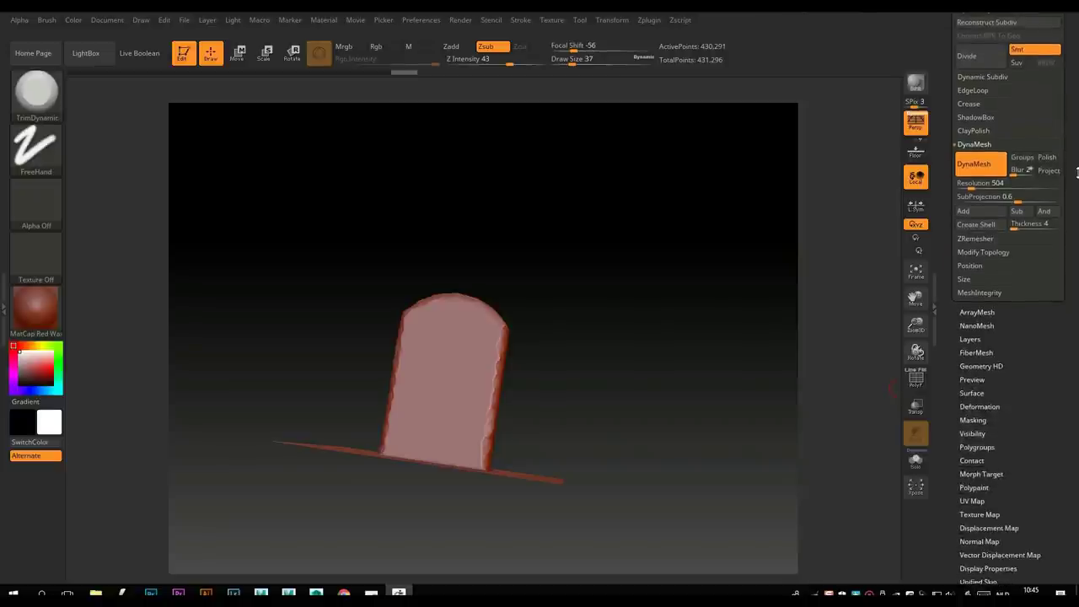
pyautogui.scroll(1, 1075, 181)
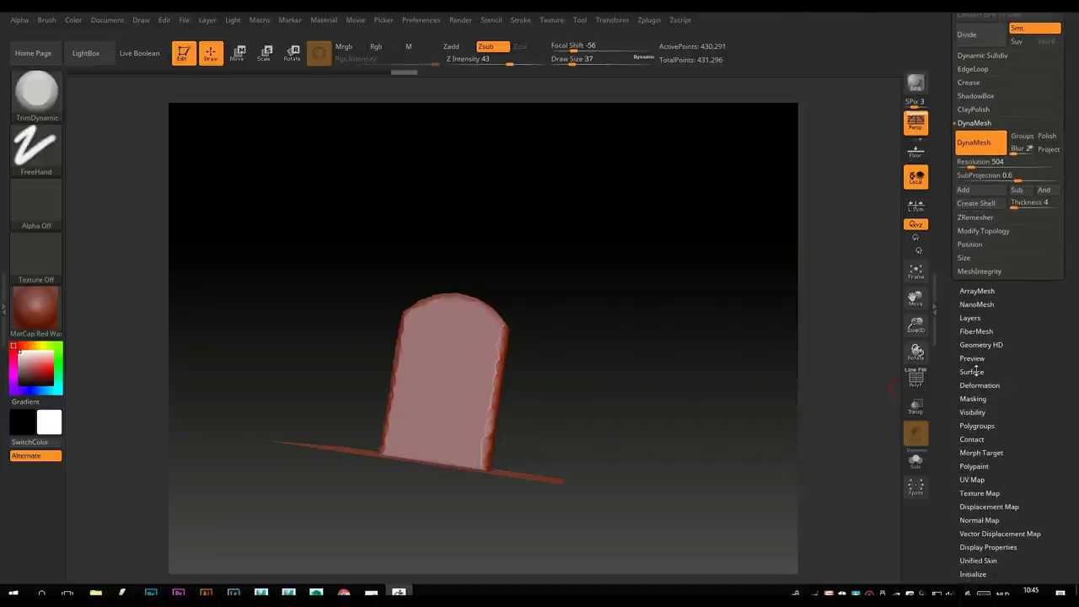
pyautogui.click(972, 371)
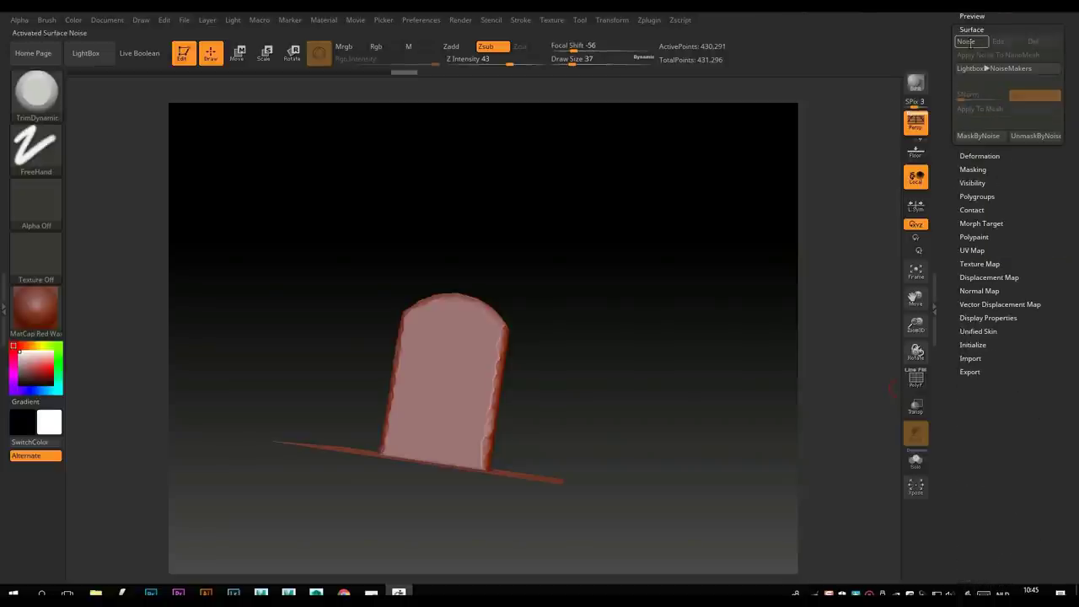
pyautogui.click(970, 41)
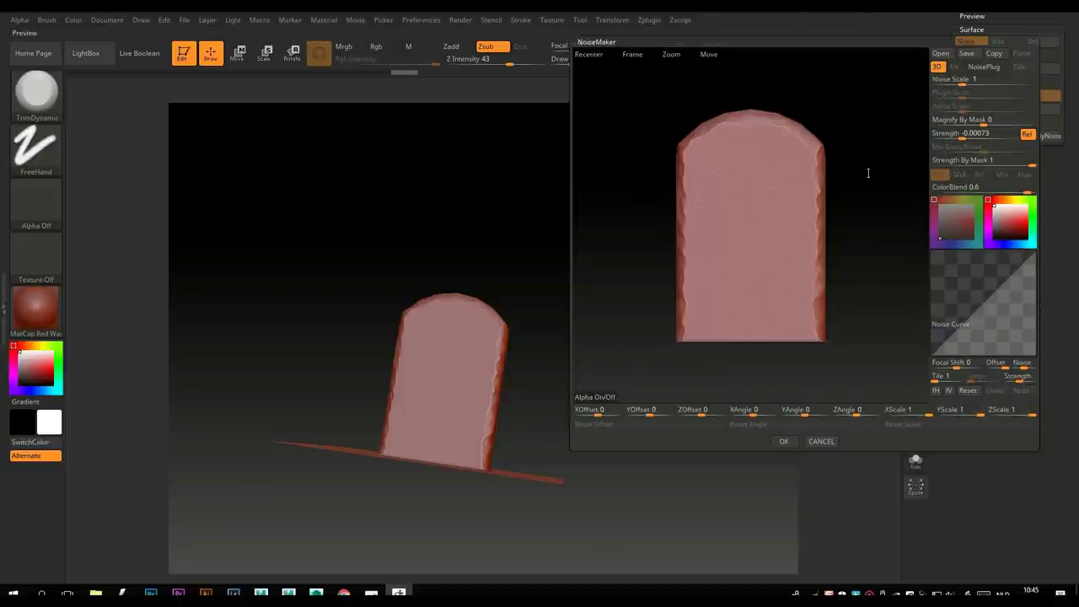
pyautogui.moveTo(961, 84); pyautogui.dragTo(997, 85)
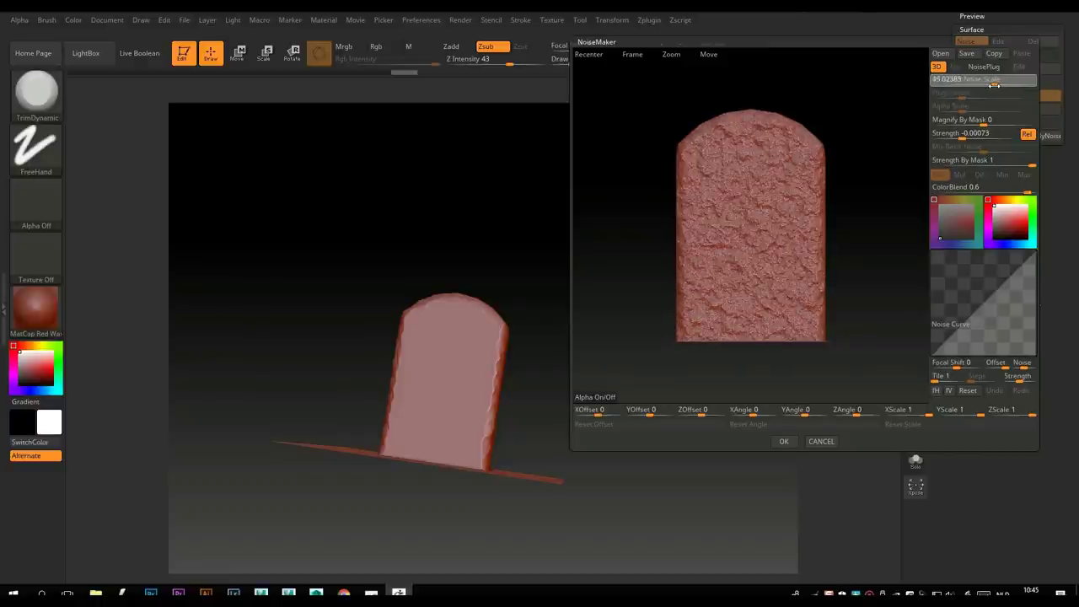
pyautogui.click(998, 85)
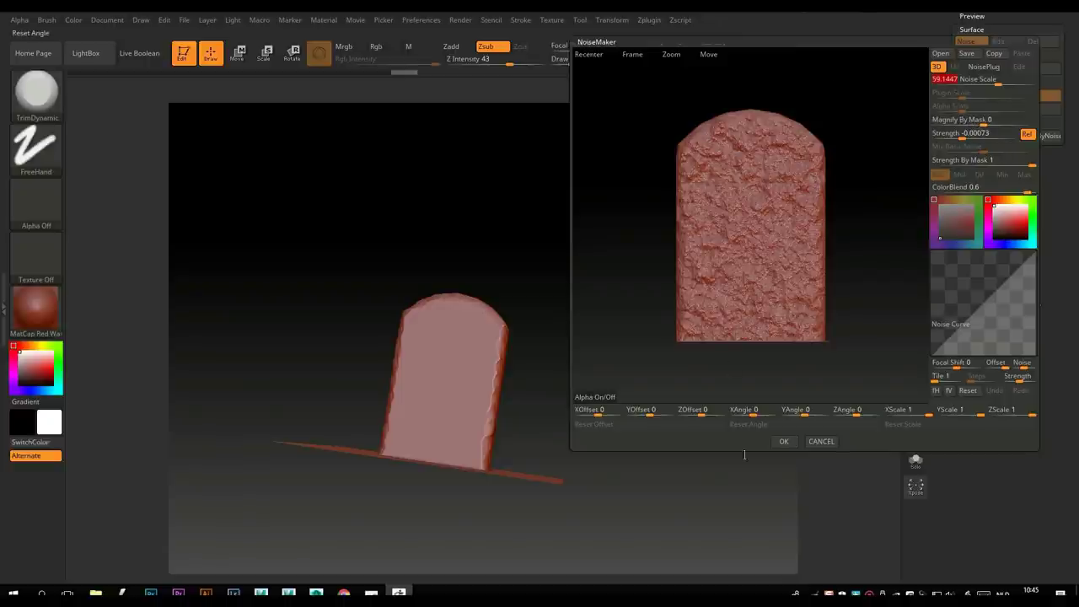
pyautogui.click(783, 442)
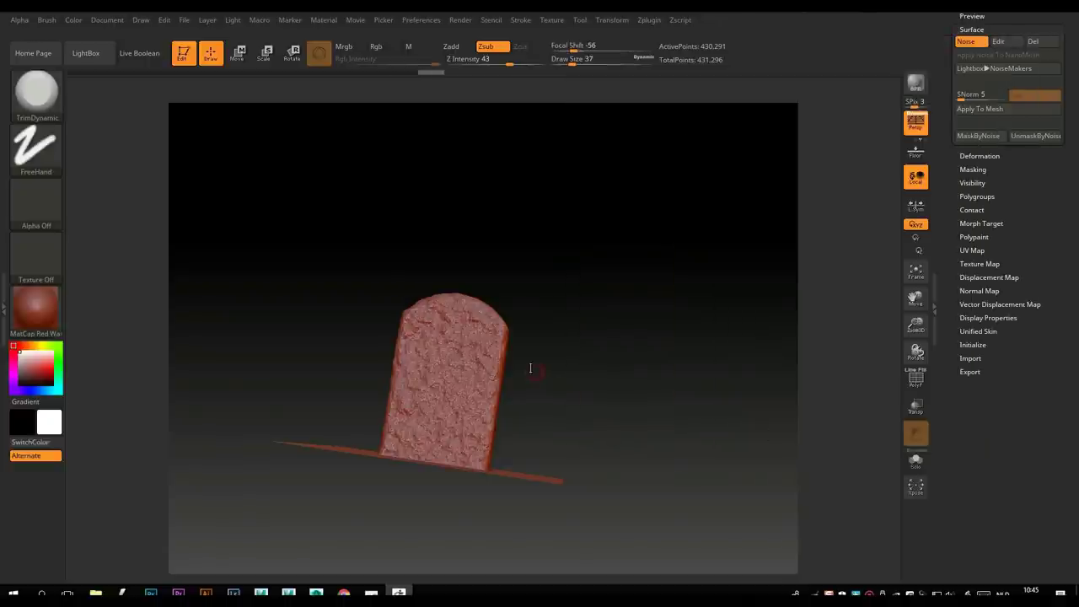
pyautogui.moveTo(540, 354)
pyautogui.mouseDown()
pyautogui.moveTo(595, 309)
pyautogui.moveTo(584, 368)
pyautogui.moveTo(590, 359)
pyautogui.moveTo(616, 399)
pyautogui.moveTo(609, 419)
pyautogui.moveTo(594, 397)
pyautogui.moveTo(574, 401)
pyautogui.moveTo(612, 414)
pyautogui.moveTo(602, 409)
pyautogui.mouseUp()
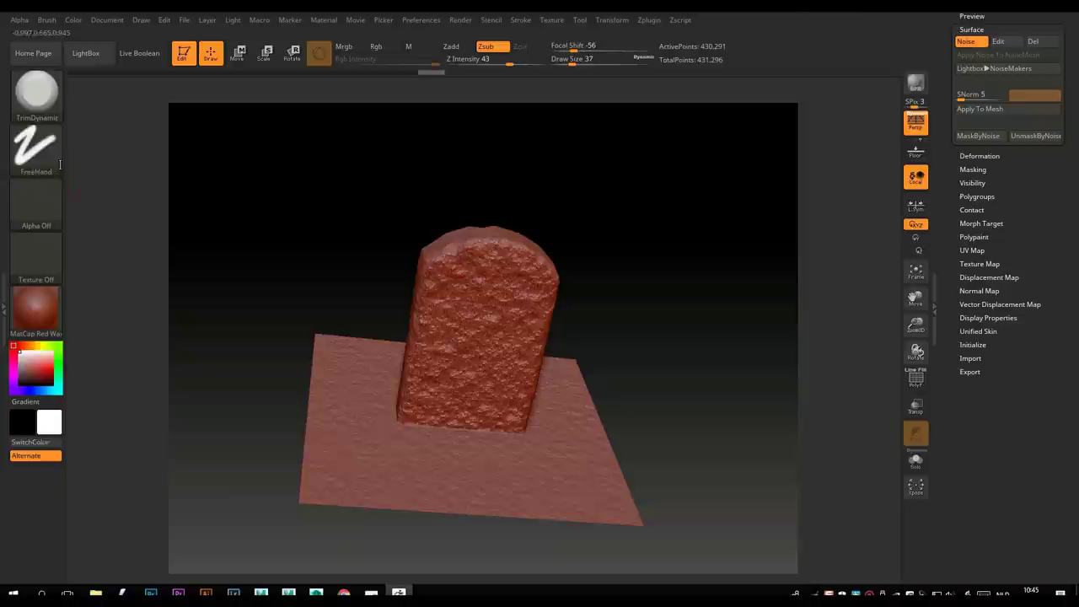
# - Select the Move brush and enlarge its draw size to about 245
pyautogui.click(34, 94)
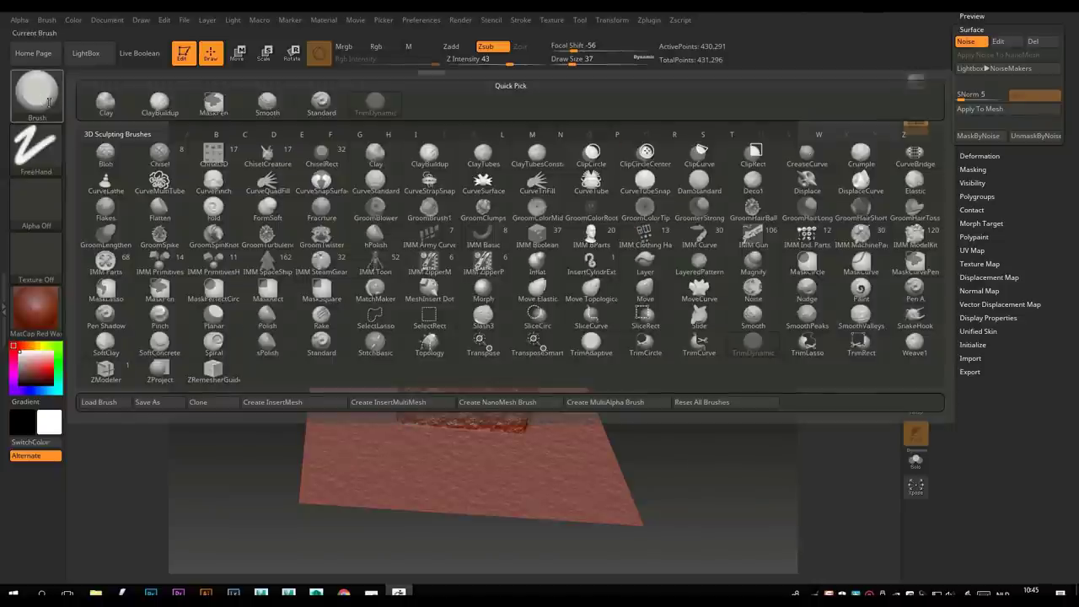
pyautogui.press('m')
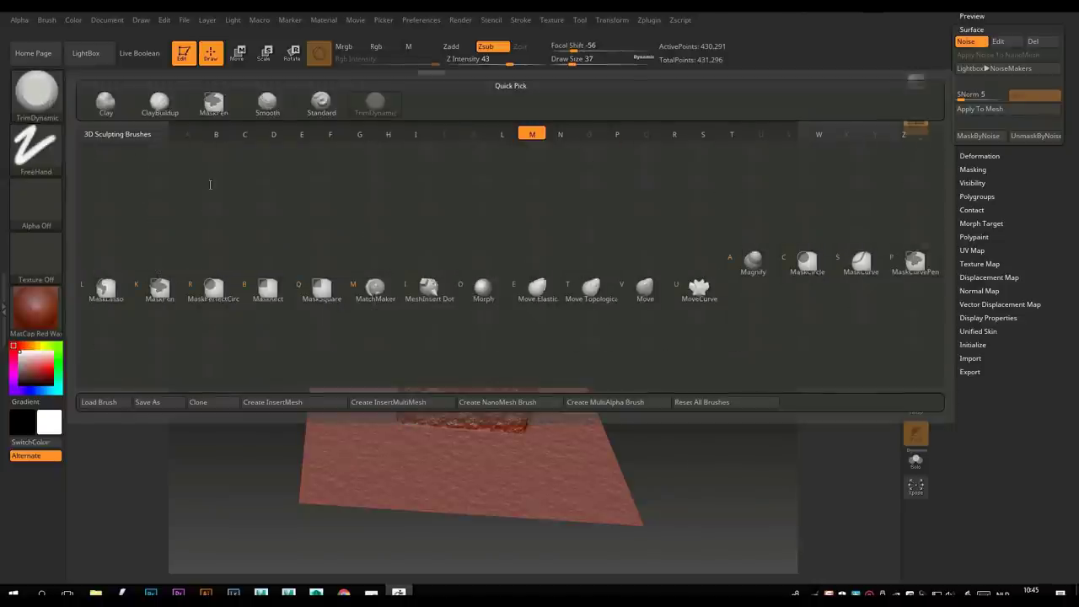
pyautogui.click(657, 295)
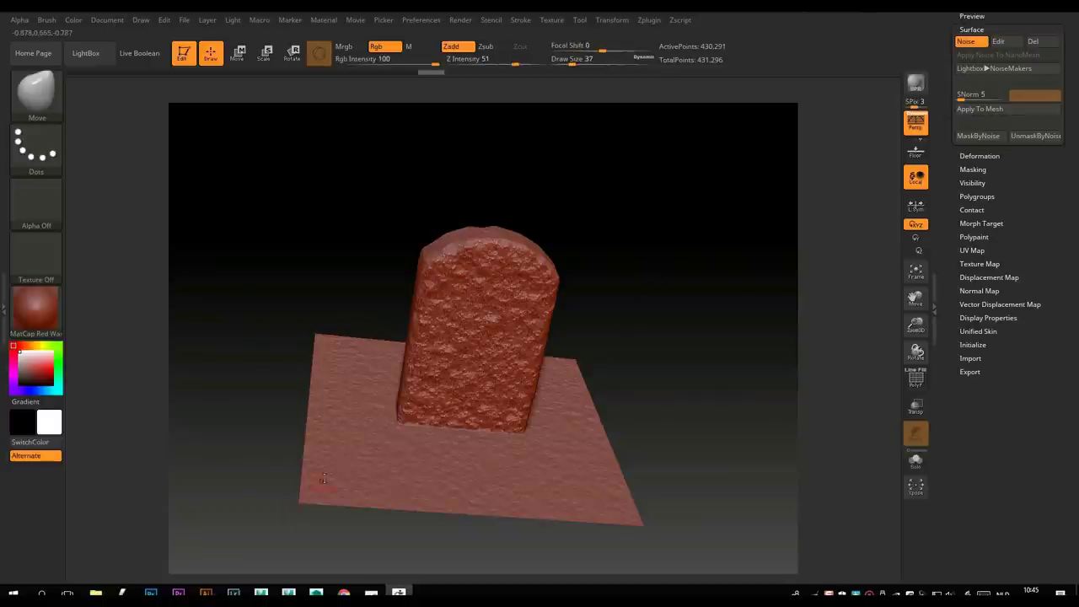
pyautogui.press('space')
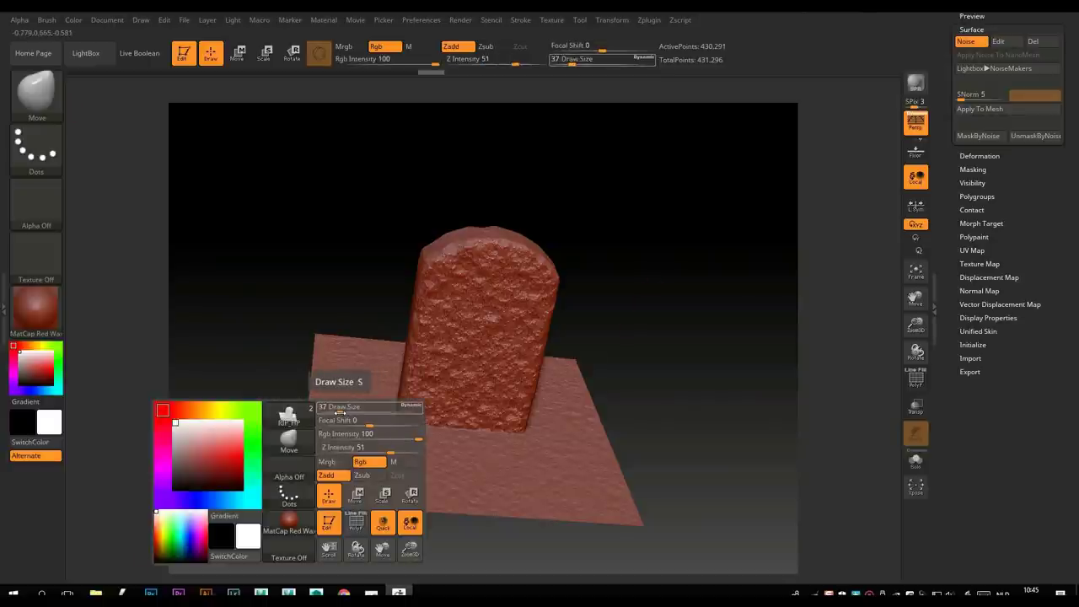
pyautogui.moveTo(342, 410); pyautogui.dragTo(350, 413)
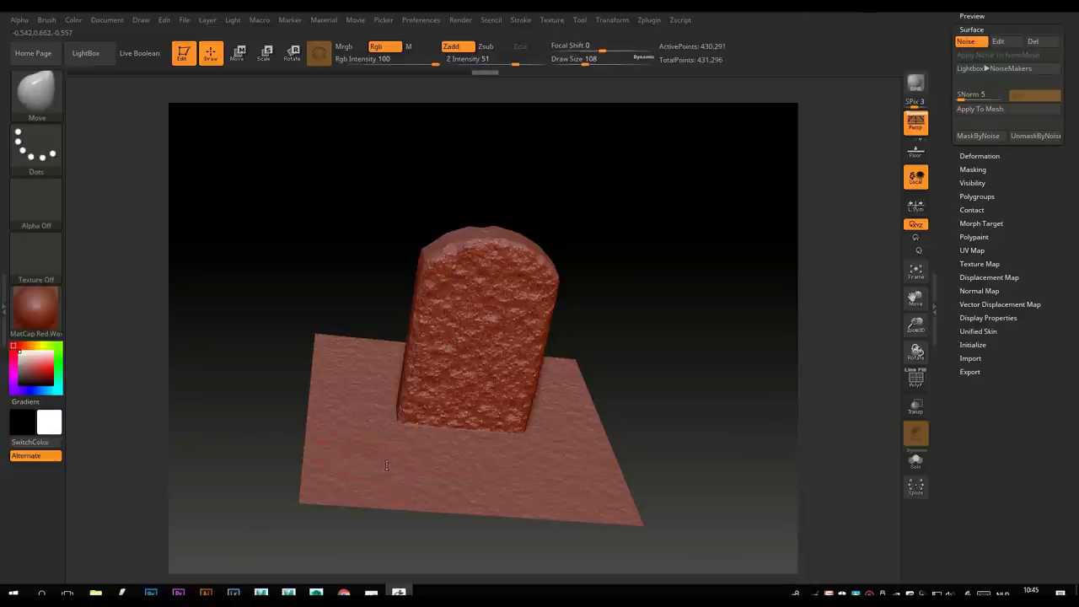
pyautogui.press('space')
pyautogui.moveTo(426, 413); pyautogui.dragTo(445, 413)
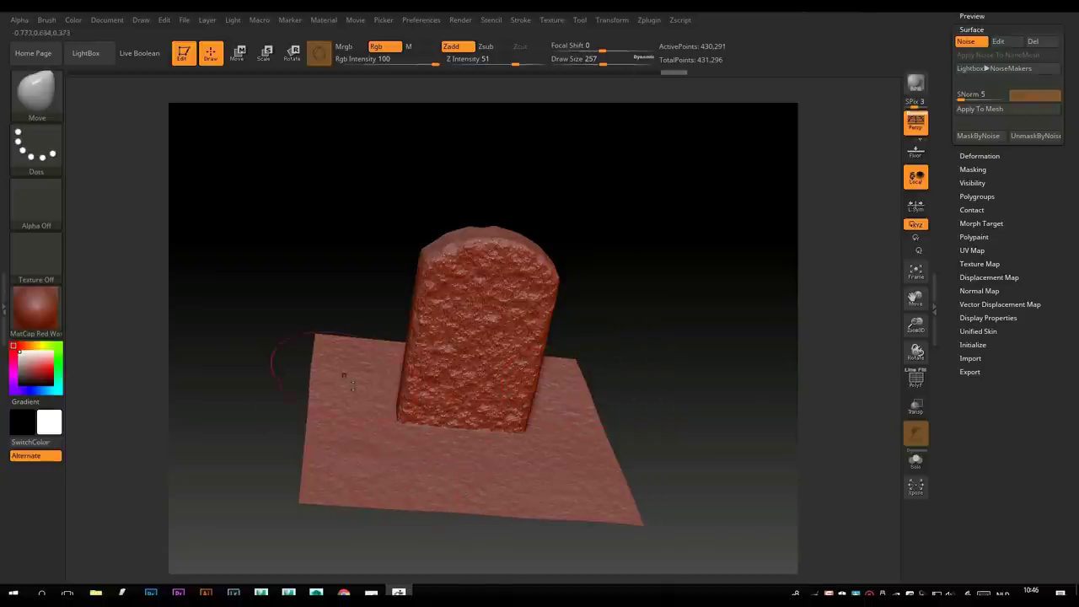
pyautogui.keyDown('alt'); pyautogui.moveTo(666, 388); pyautogui.dragTo(683, 342); pyautogui.keyUp('alt')
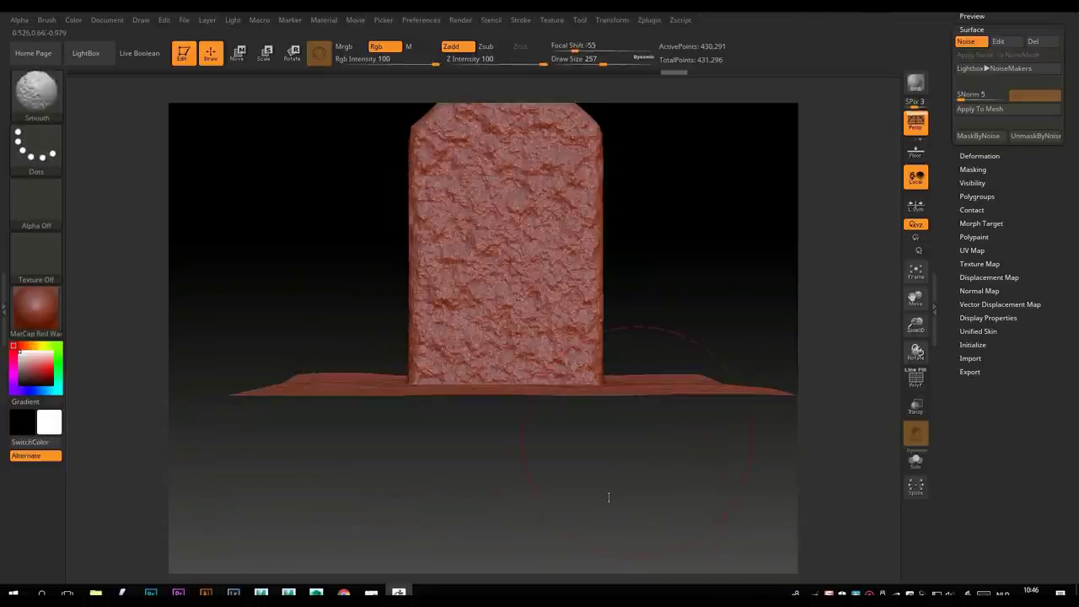
pyautogui.moveTo(568, 462); pyautogui.dragTo(546, 528)
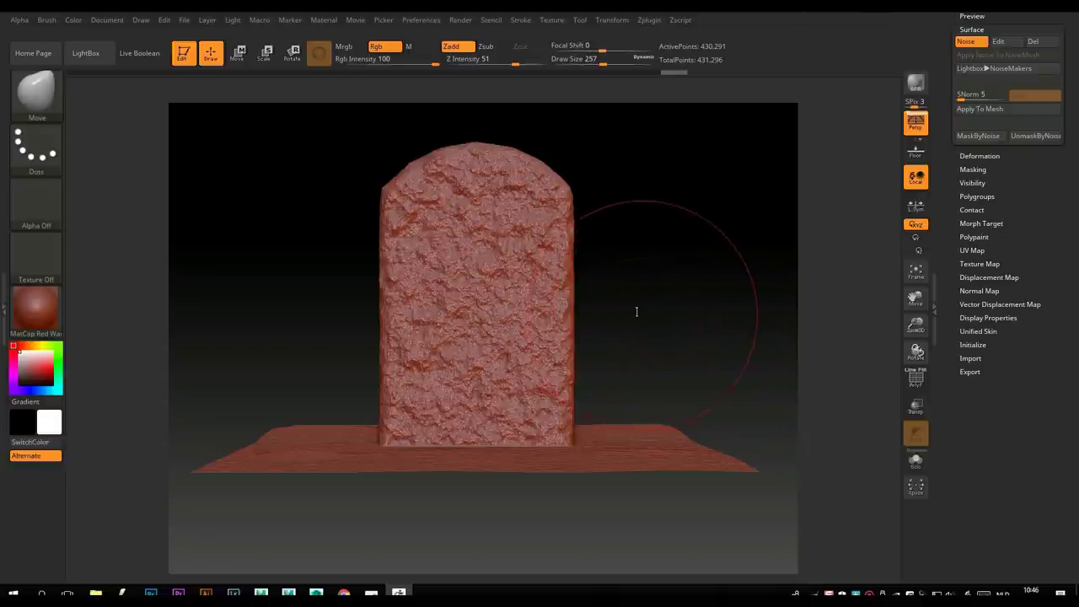
# - Switch to the Standard brush with a DragRect stroke
pyautogui.click(41, 97)
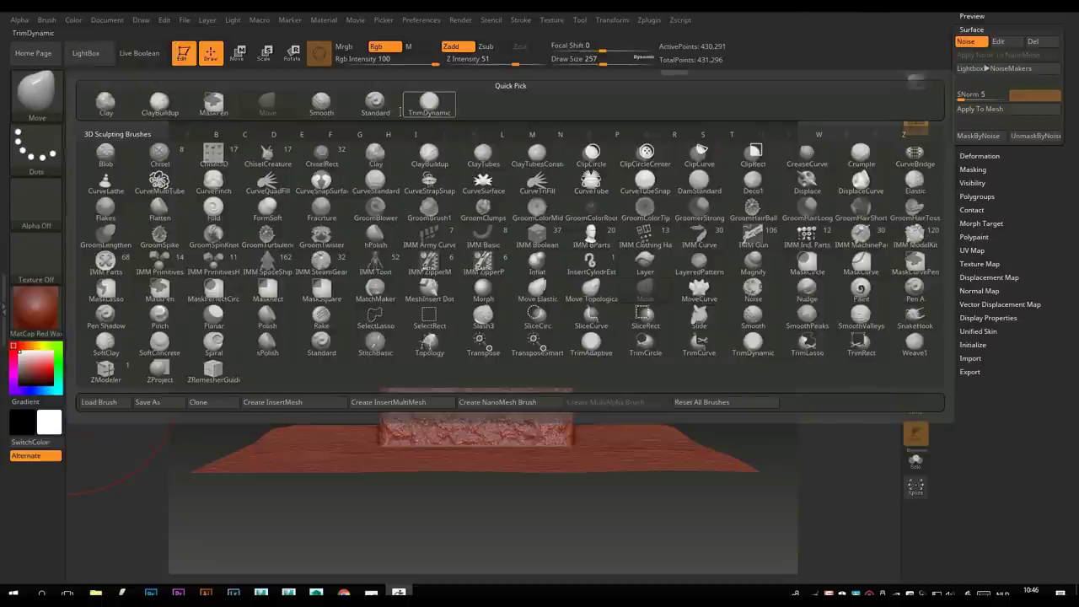
pyautogui.click(375, 101)
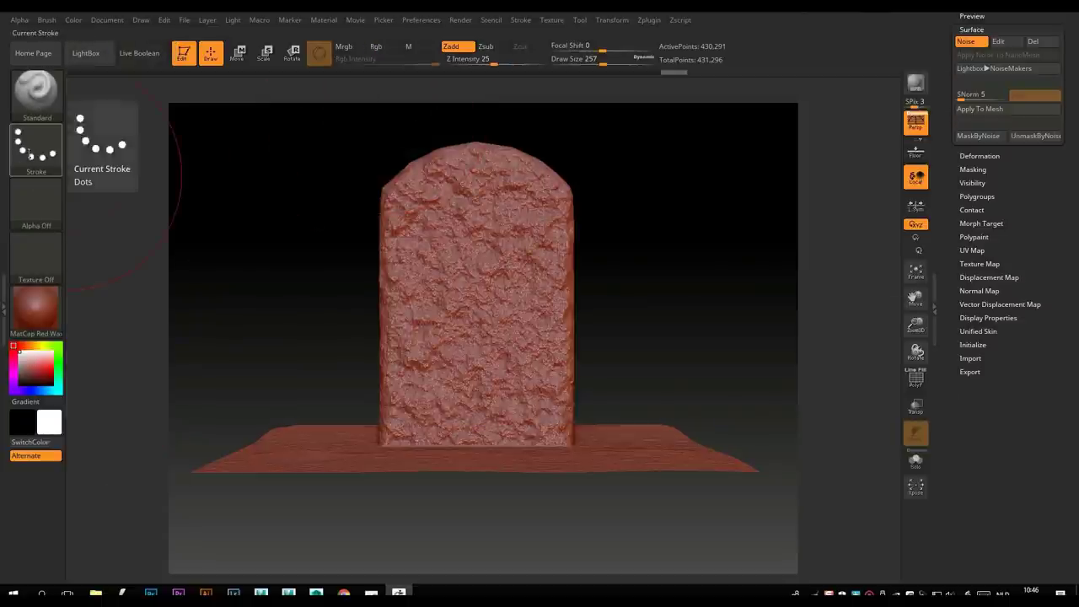
pyautogui.click(32, 150)
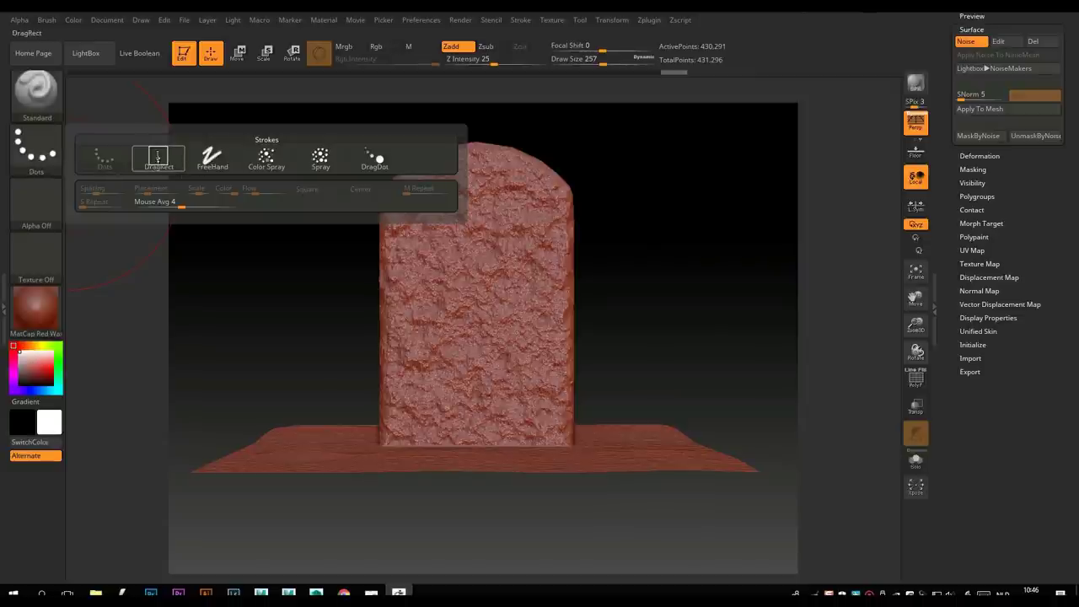
pyautogui.click(157, 156)
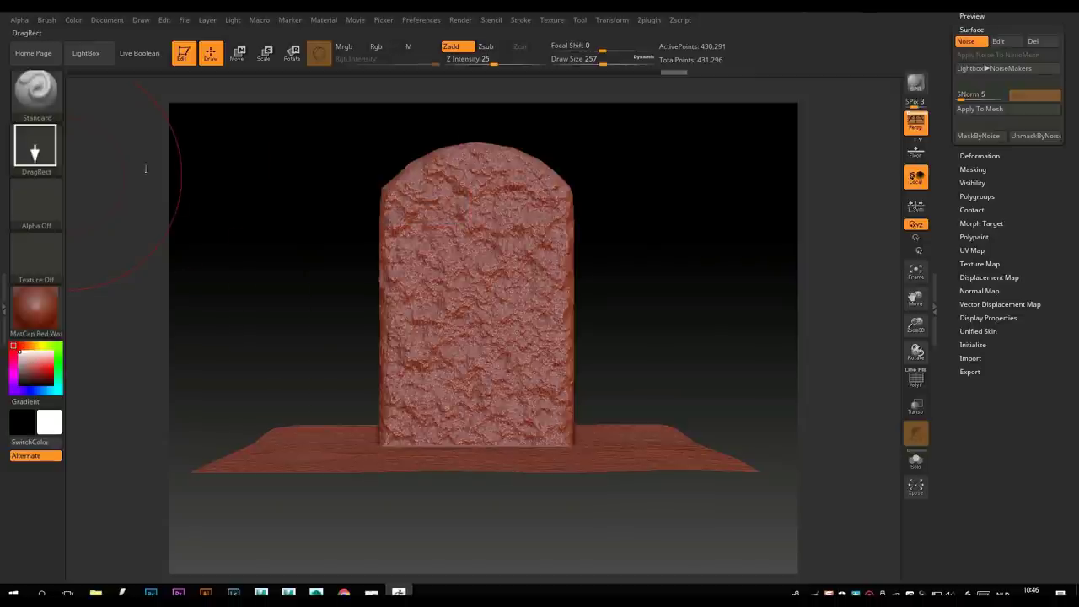
# - Choose the RIP Alpha leaf wreath and drag-stamp it upright into the stone's front face
pyautogui.click(32, 197)
pyautogui.click(96, 388)
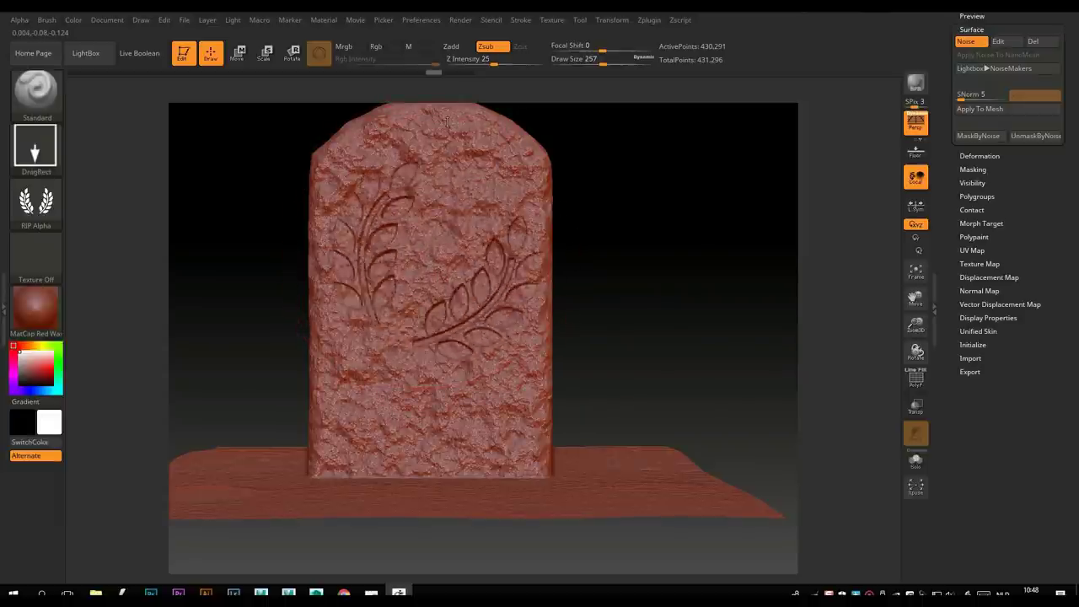
pyautogui.moveTo(447, 122); pyautogui.dragTo(439, 123)
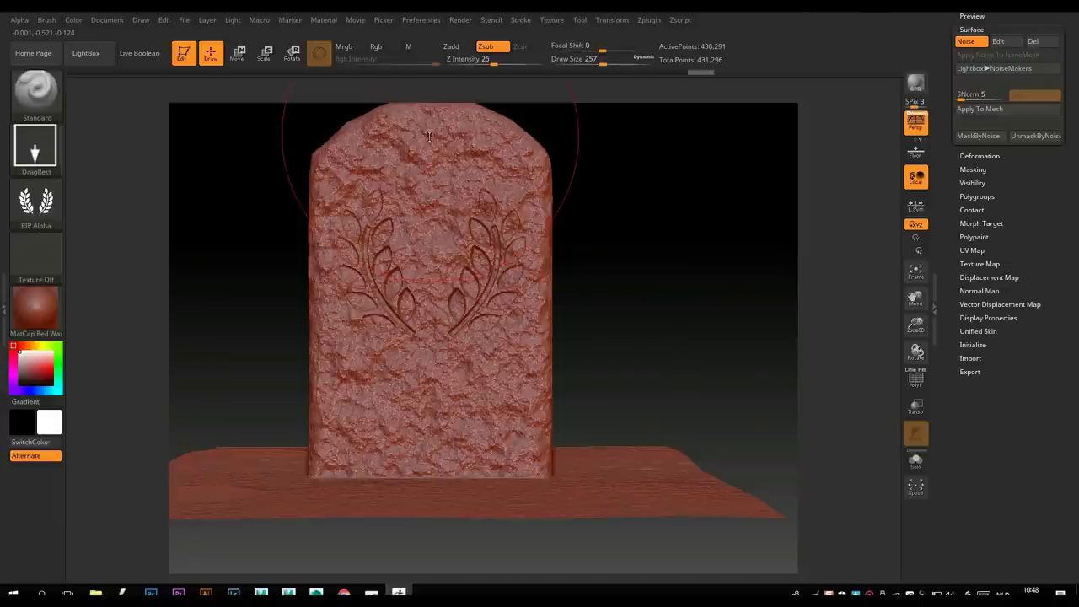
pyautogui.moveTo(637, 316)
pyautogui.mouseDown()
pyautogui.moveTo(615, 357)
pyautogui.moveTo(622, 320)
pyautogui.moveTo(657, 299)
pyautogui.moveTo(665, 322)
pyautogui.moveTo(650, 338)
pyautogui.moveTo(636, 323)
pyautogui.moveTo(641, 316)
pyautogui.moveTo(647, 378)
pyautogui.moveTo(650, 354)
pyautogui.moveTo(655, 387)
pyautogui.moveTo(677, 388)
pyautogui.moveTo(665, 383)
pyautogui.mouseUp()
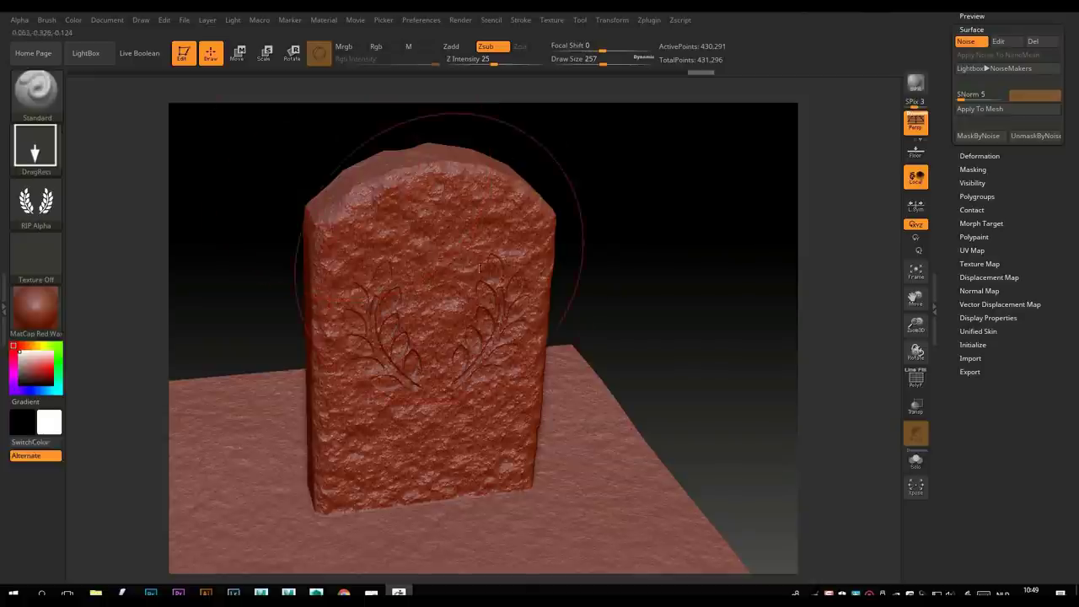
# - Shrink the brush to size 97 and smooth the bumpy top of the tombstone
pyautogui.keyDown('alt'); pyautogui.moveTo(616, 308); pyautogui.dragTo(663, 376); pyautogui.keyUp('alt')
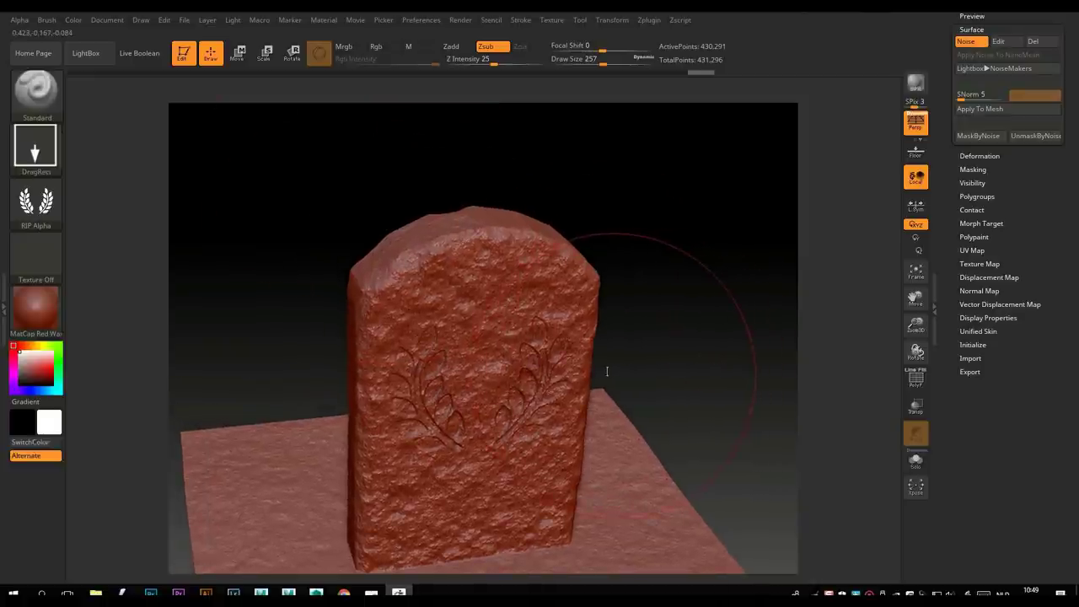
pyautogui.press('space')
pyautogui.moveTo(511, 228); pyautogui.dragTo(490, 227)
pyautogui.moveTo(646, 263)
pyautogui.mouseDown()
pyautogui.moveTo(677, 247)
pyautogui.moveTo(691, 265)
pyautogui.moveTo(679, 267)
pyautogui.moveTo(676, 253)
pyautogui.mouseUp()
pyautogui.press('shift')
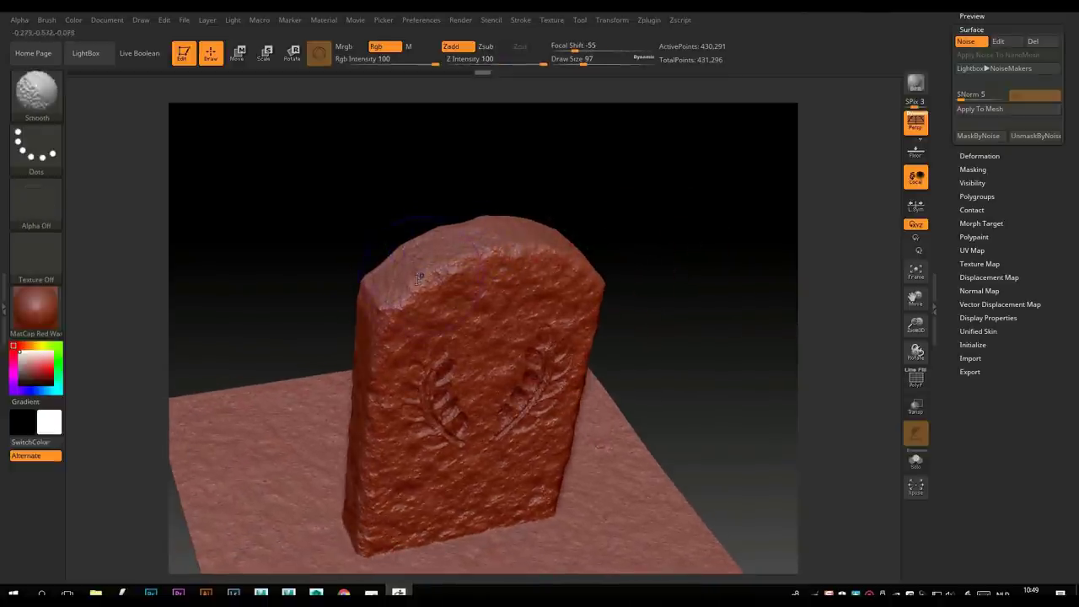
pyautogui.keyDown('shift'); pyautogui.moveTo(418, 278); pyautogui.dragTo(439, 275); pyautogui.keyUp('shift')
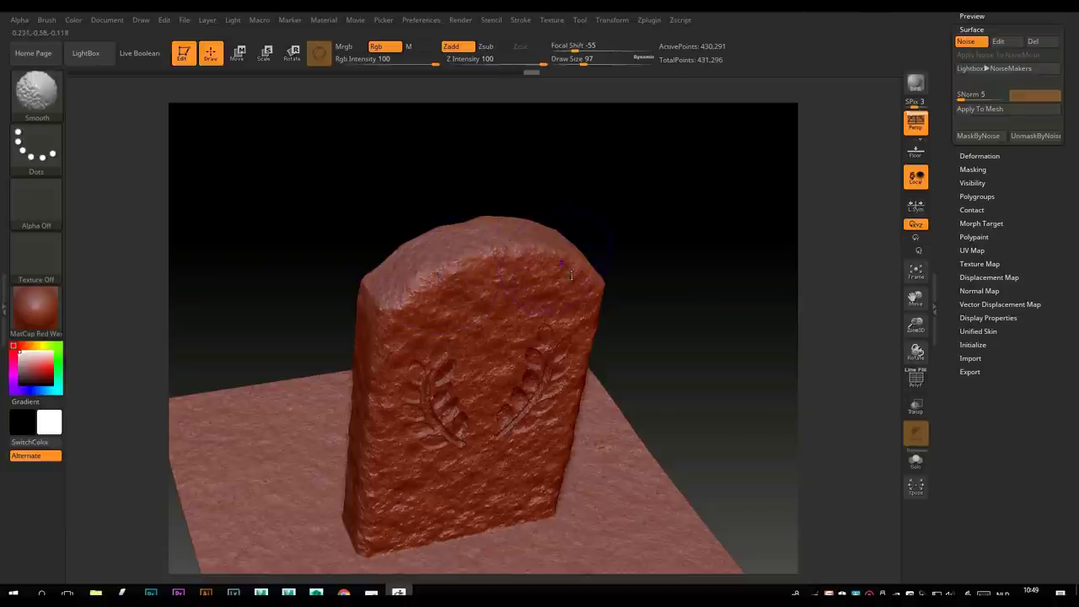
# - Orbit around the tombstone to inspect the engraved wreath, ending on a front view
pyautogui.moveTo(667, 323); pyautogui.dragTo(576, 238)
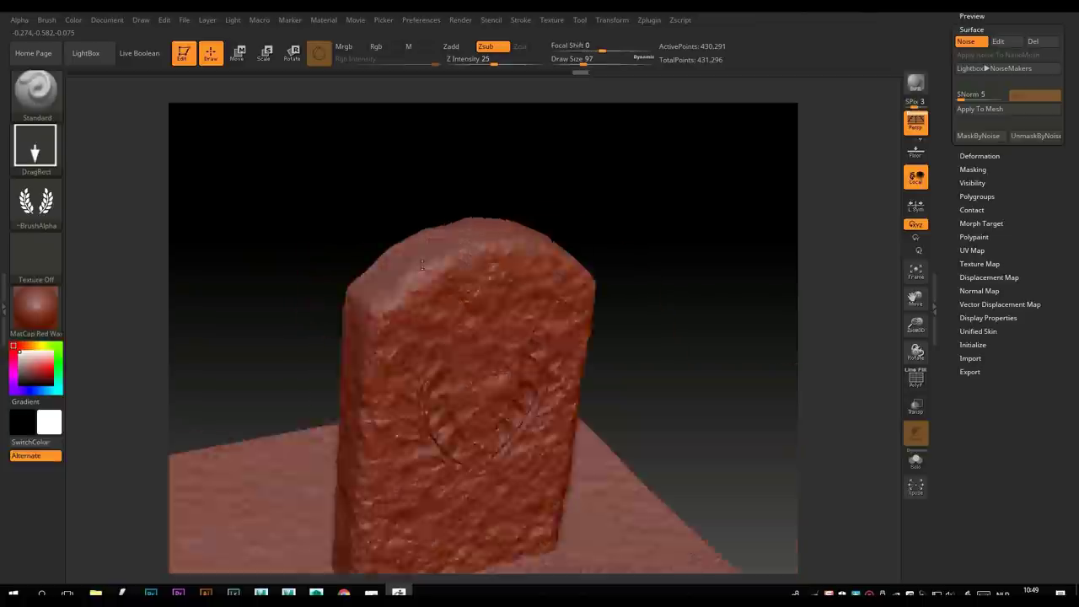
pyautogui.moveTo(423, 265)
pyautogui.mouseDown()
pyautogui.moveTo(429, 275)
pyautogui.moveTo(348, 252)
pyautogui.moveTo(298, 260)
pyautogui.moveTo(265, 205)
pyautogui.moveTo(278, 236)
pyautogui.mouseUp()
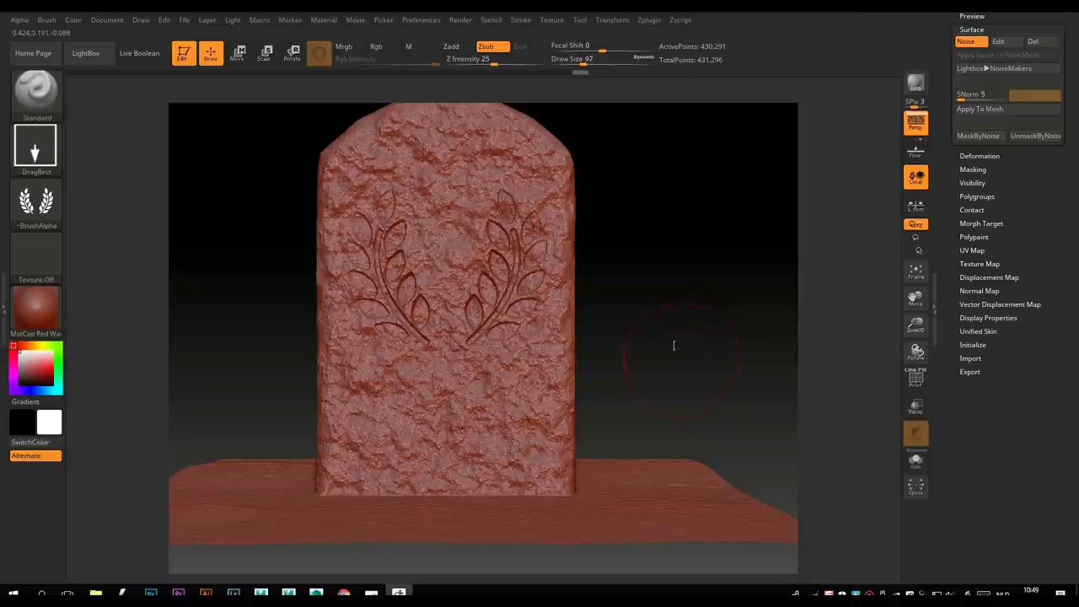
pyautogui.keyDown('alt'); pyautogui.moveTo(674, 345); pyautogui.dragTo(684, 390); pyautogui.keyUp('alt')
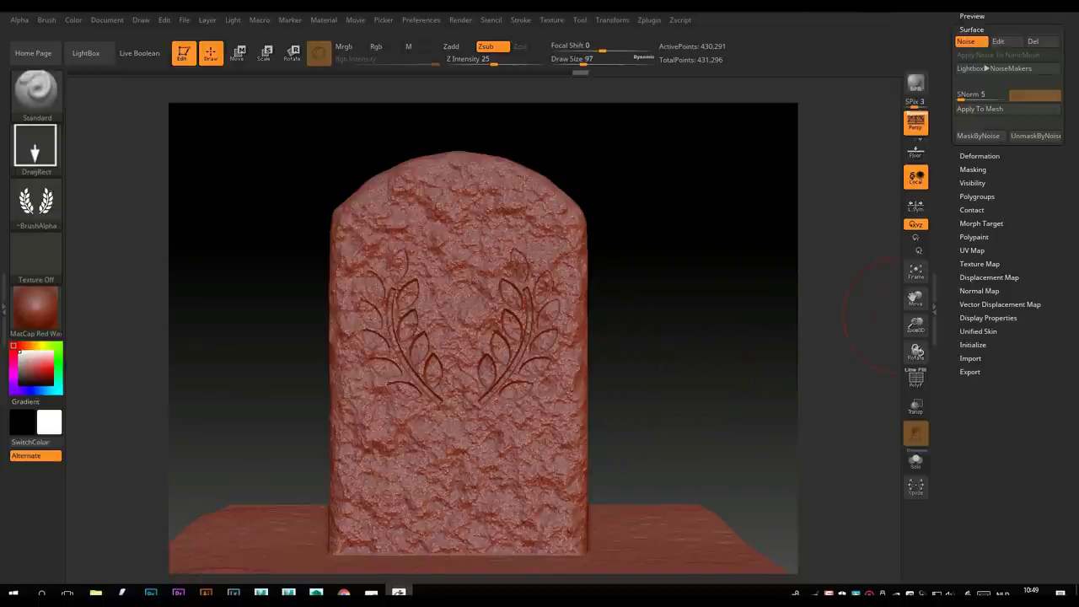
pyautogui.scroll(5, 1073, 161)
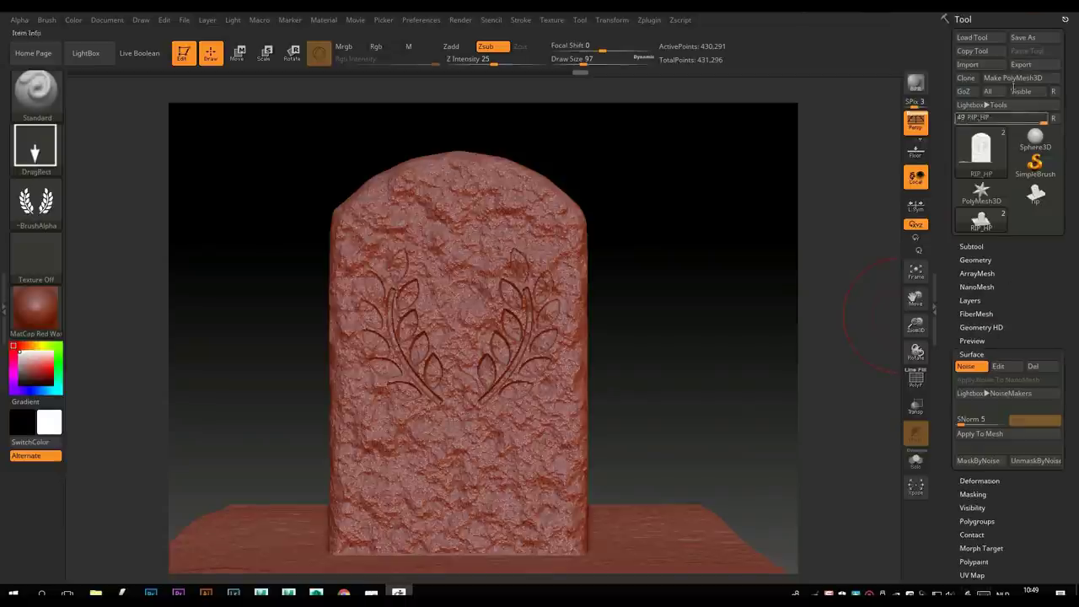
# - Export the RIP_HP subtool to the Tombstone folder as RIP_HPZBrush.obj
pyautogui.click(971, 246)
pyautogui.moveTo(1032, 303)
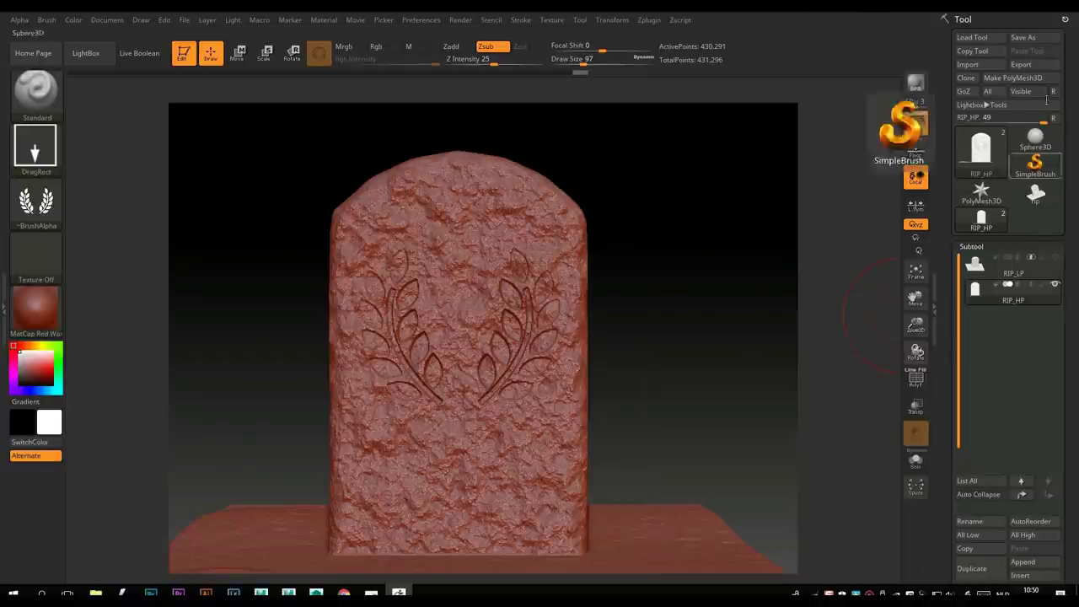
pyautogui.click(1023, 64)
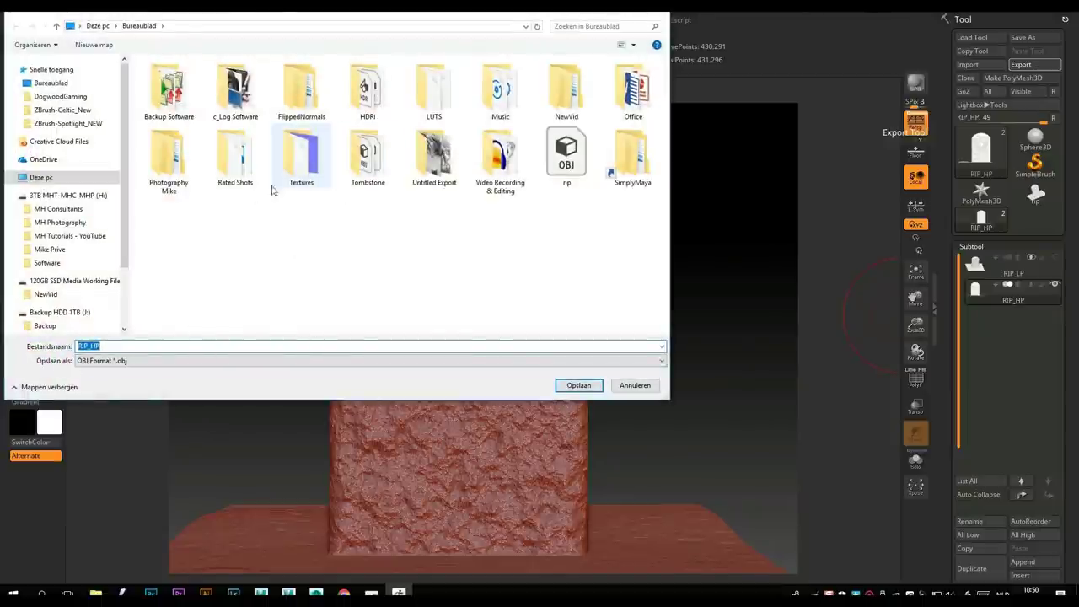
pyautogui.doubleClick(369, 159)
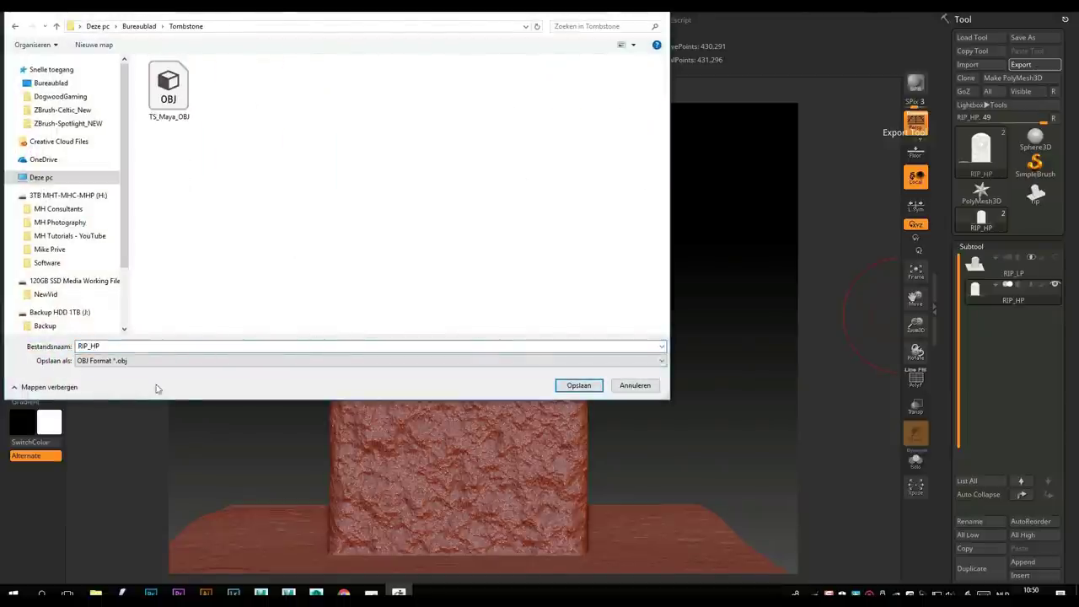
pyautogui.doubleClick(120, 346)
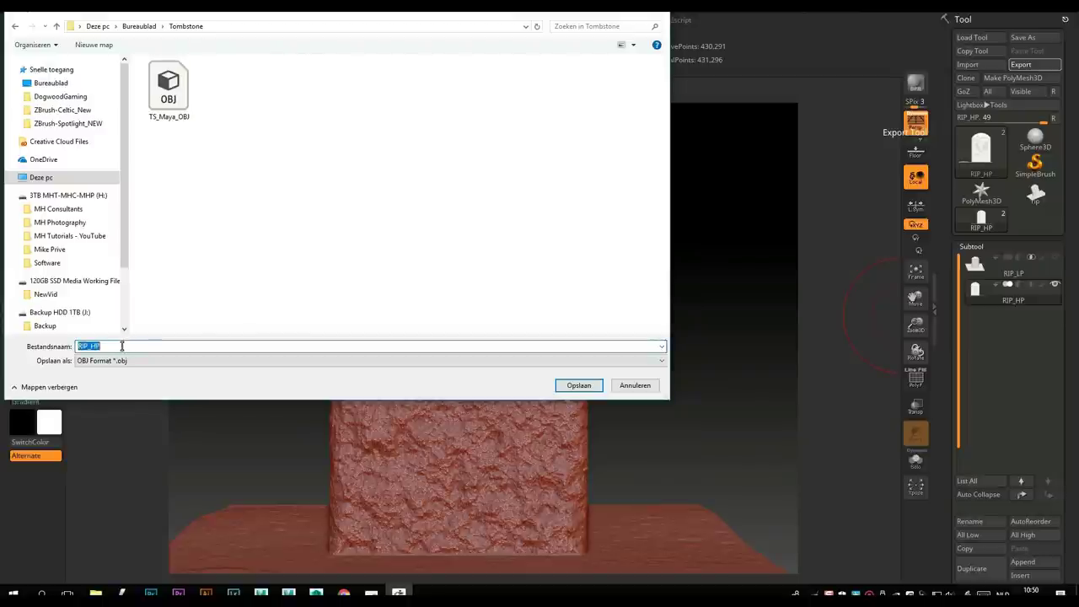
pyautogui.click(116, 346)
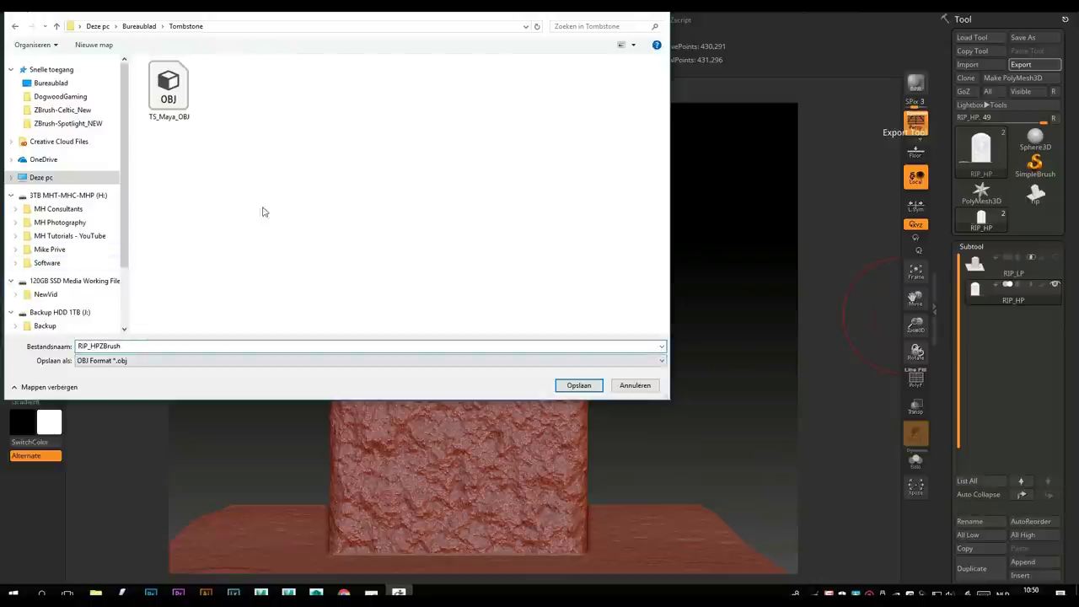
pyautogui.click(579, 385)
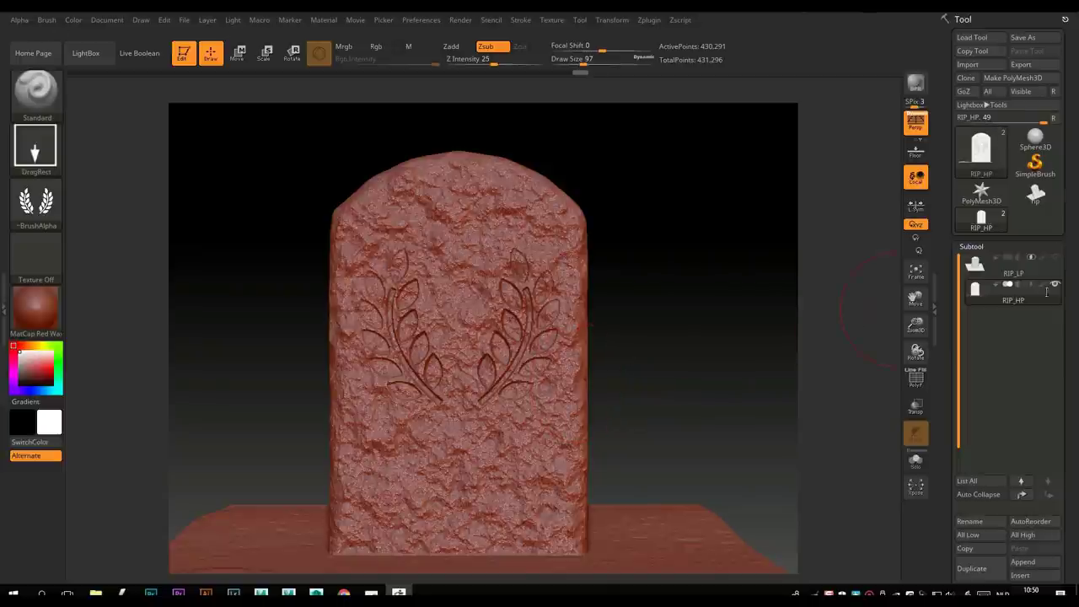
# - Export the RIP_LP subtool to the same folder as RIP_LPZBrush.obj
pyautogui.click(1058, 265)
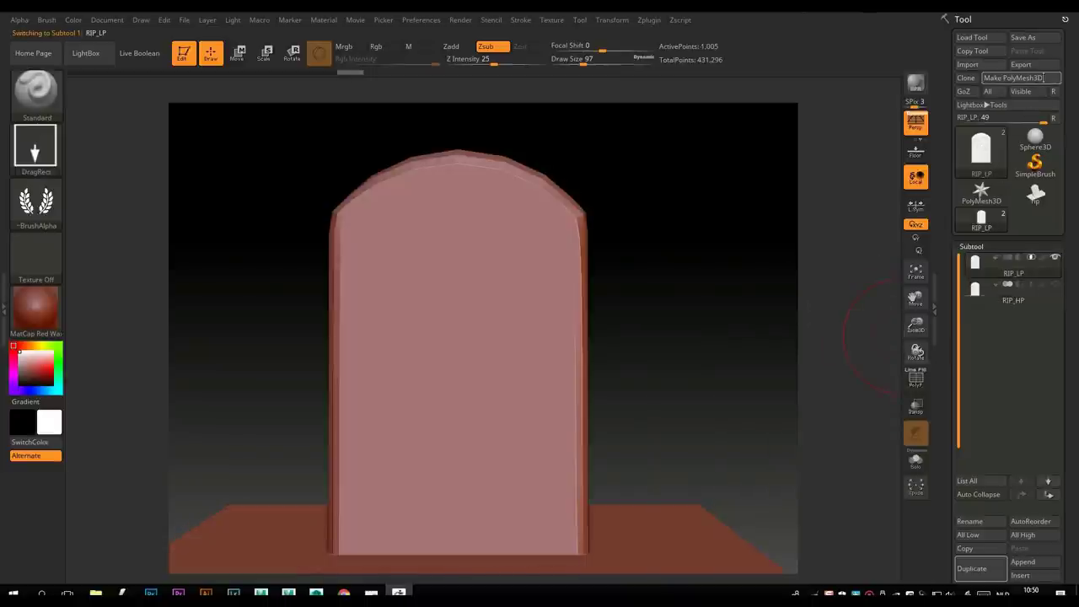
pyautogui.click(1021, 65)
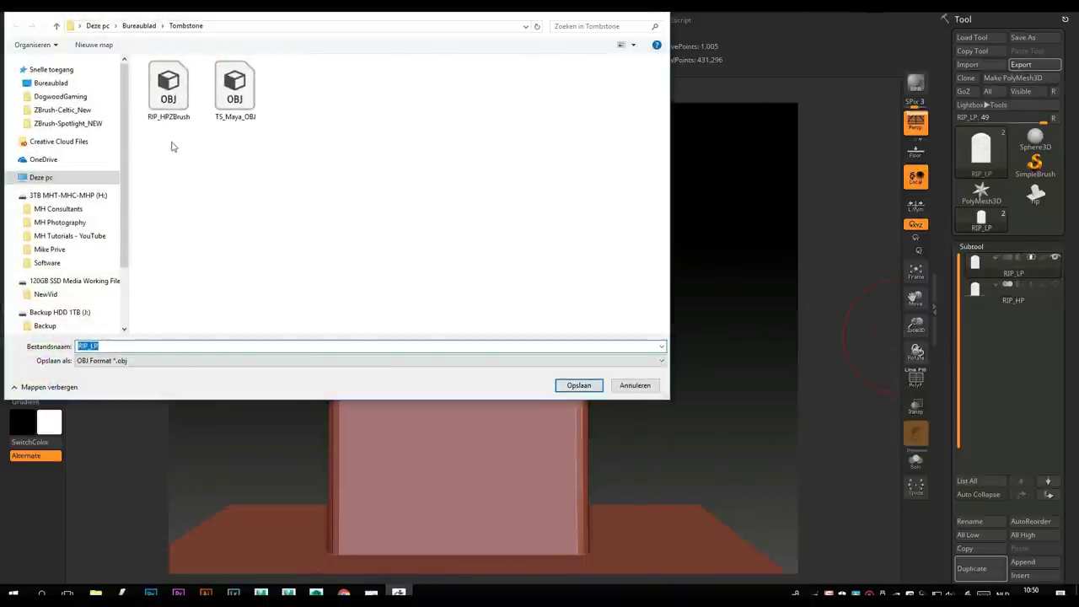
pyautogui.click(169, 88)
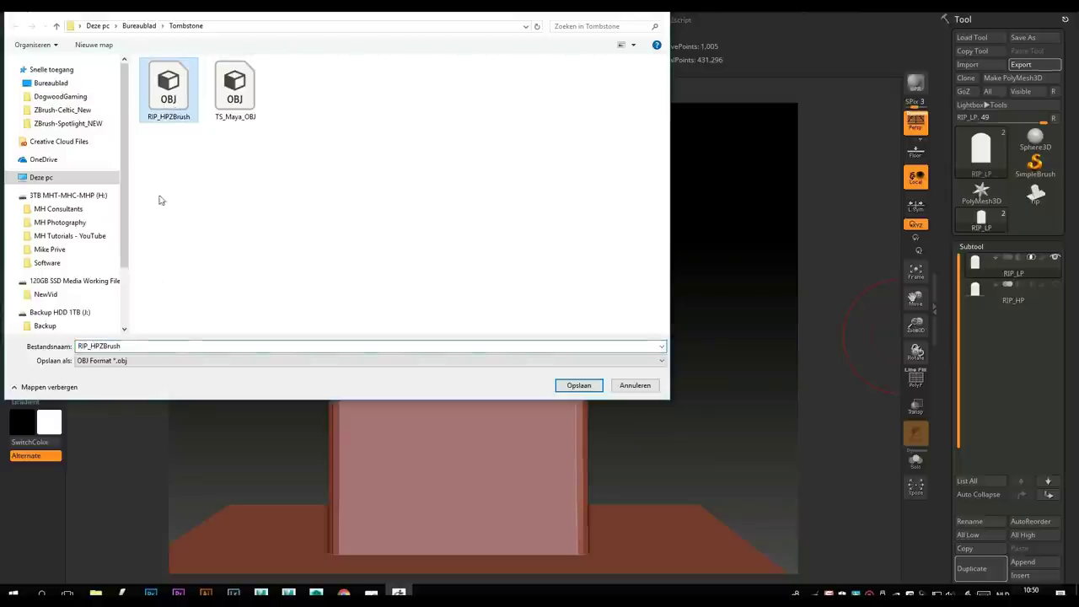
pyautogui.doubleClick(96, 347)
pyautogui.press('End')
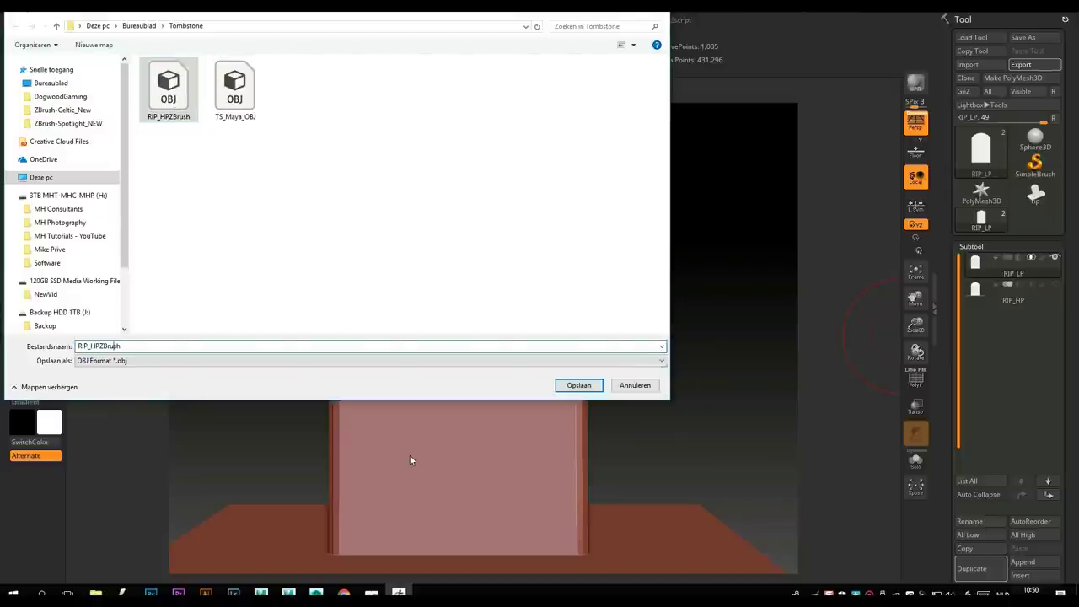
pyautogui.press('BackSpace')
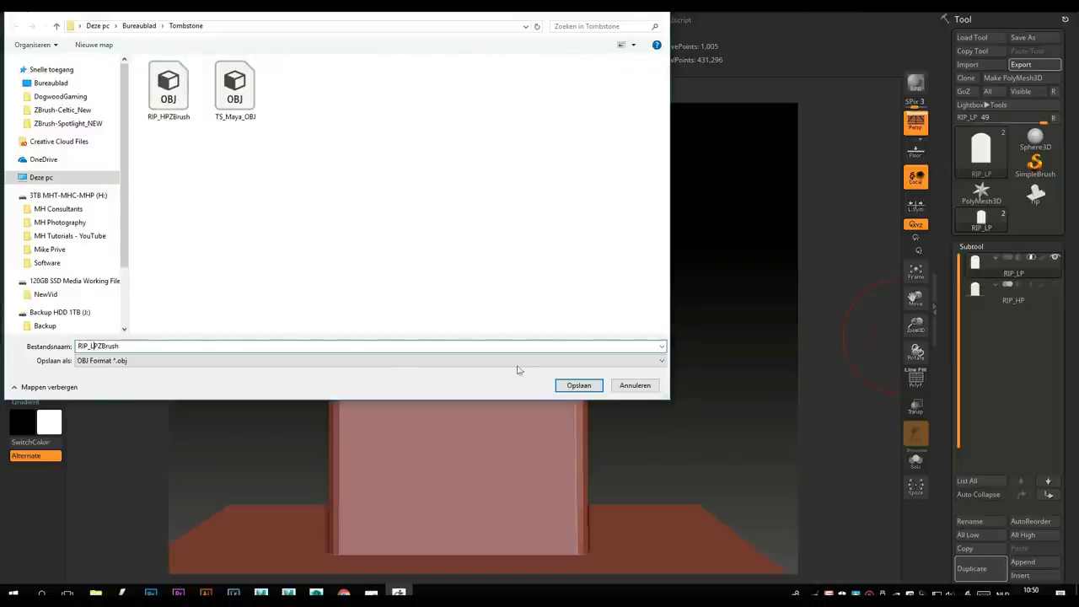
pyautogui.click(579, 385)
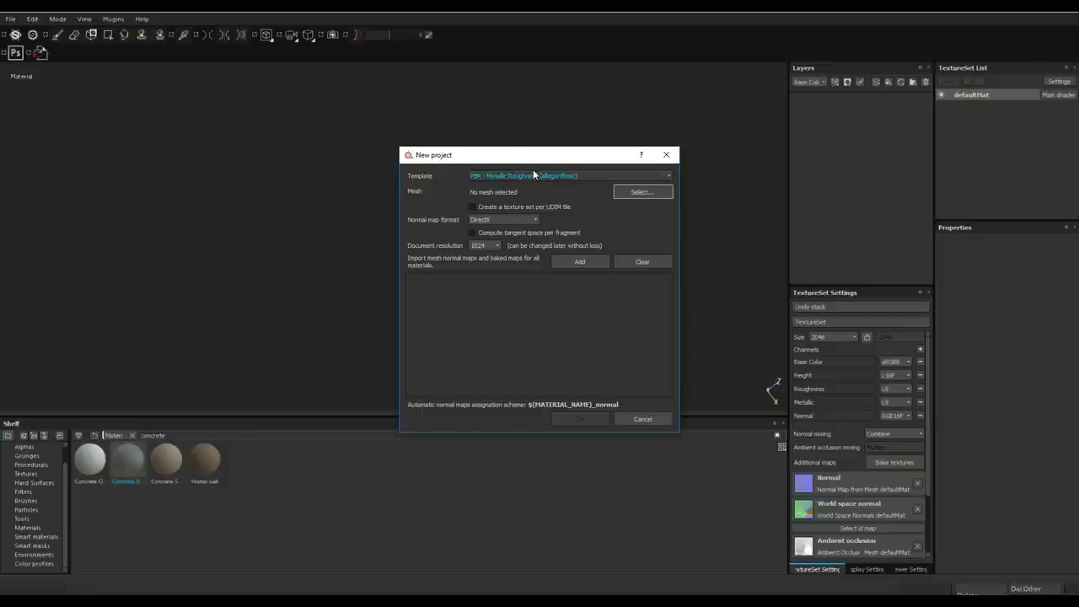
# - Create a new project from RIP_LPZBrush.obj at 2048 document resolution
pyautogui.click(646, 193)
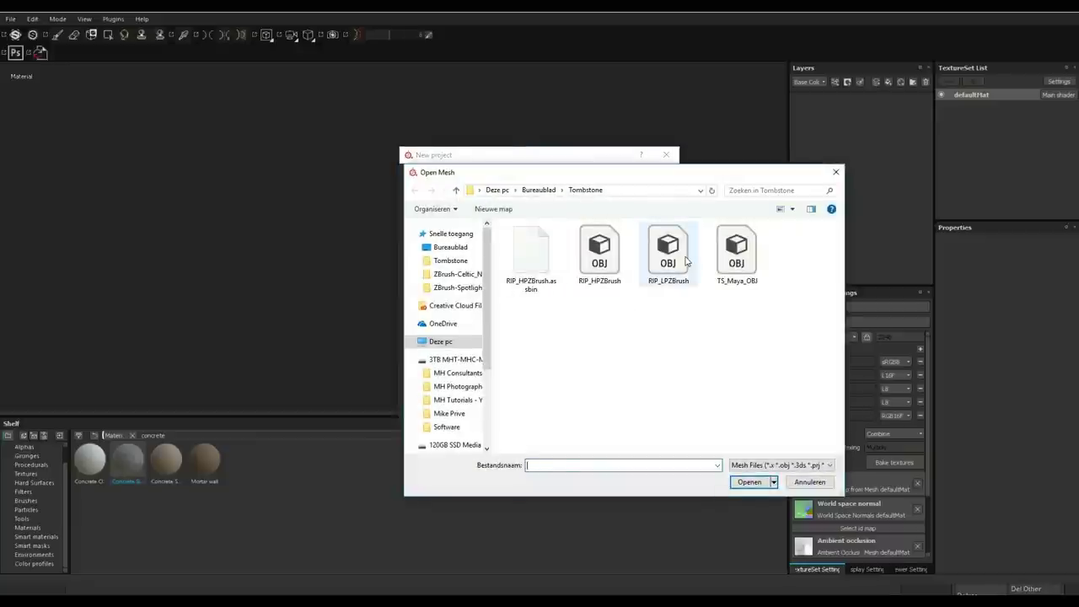
pyautogui.click(668, 253)
pyautogui.click(749, 481)
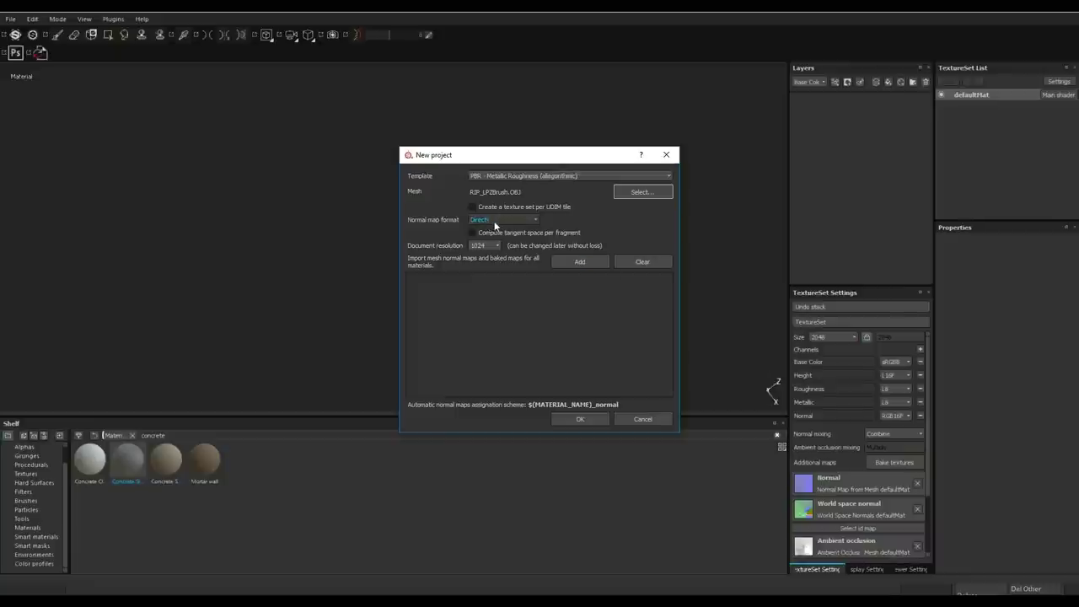
pyautogui.click(485, 247)
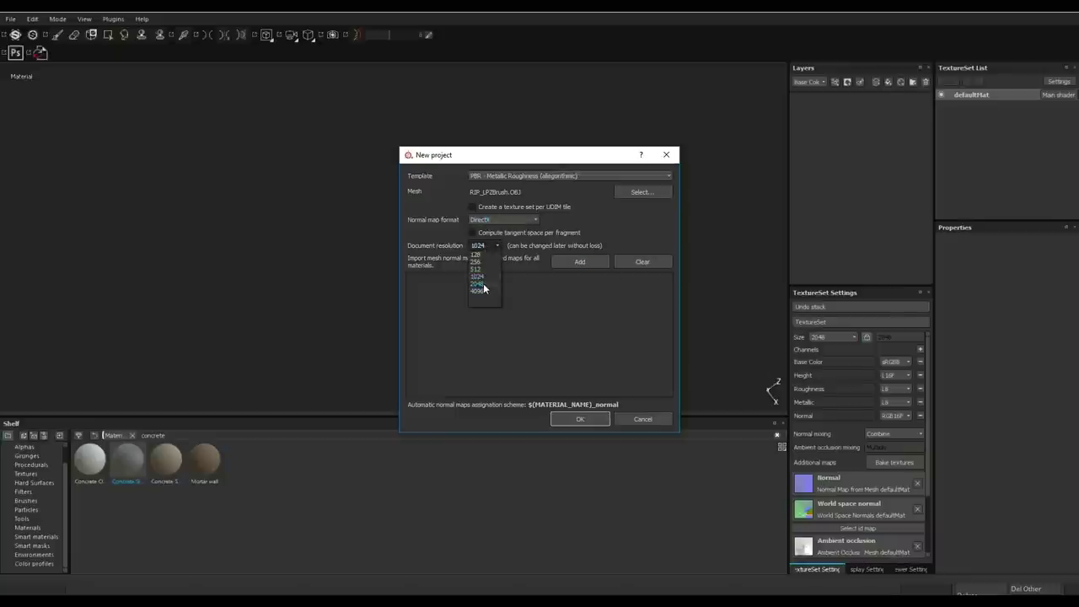
pyautogui.click(477, 284)
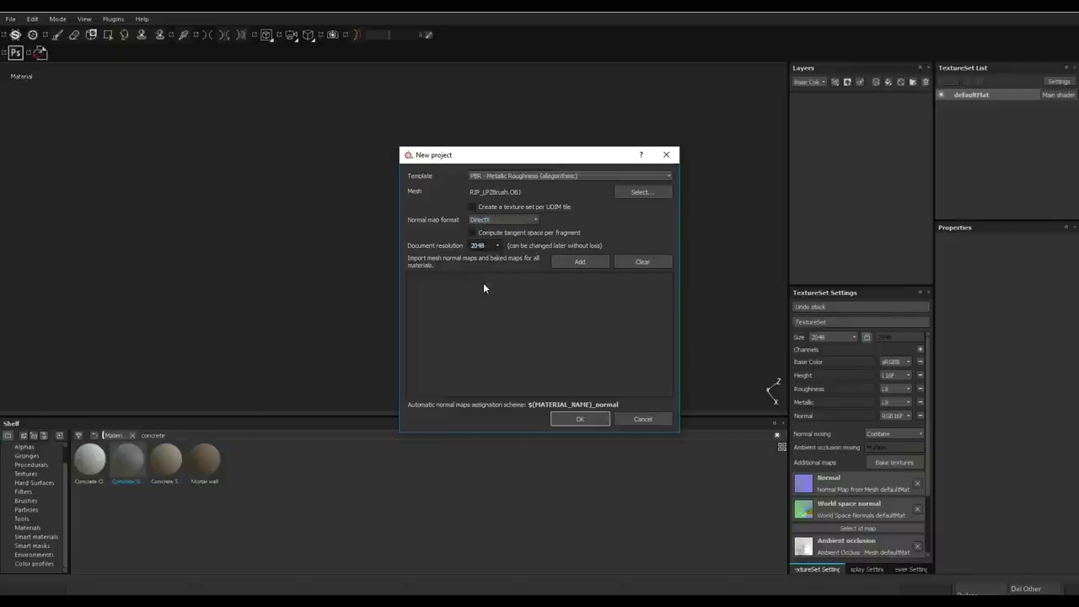
pyautogui.click(594, 418)
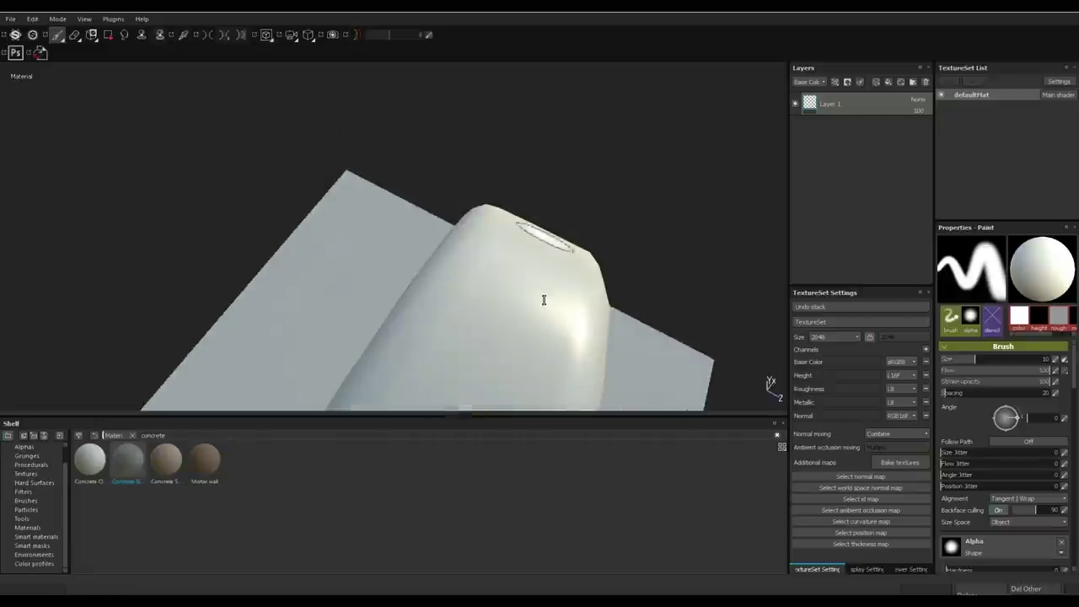
# - Frame the tombstone in the viewport and open the texture baking settings
pyautogui.keyDown('alt'); pyautogui.moveTo(543, 300); pyautogui.dragTo(602, 279); pyautogui.keyUp('alt')
pyautogui.press('f')
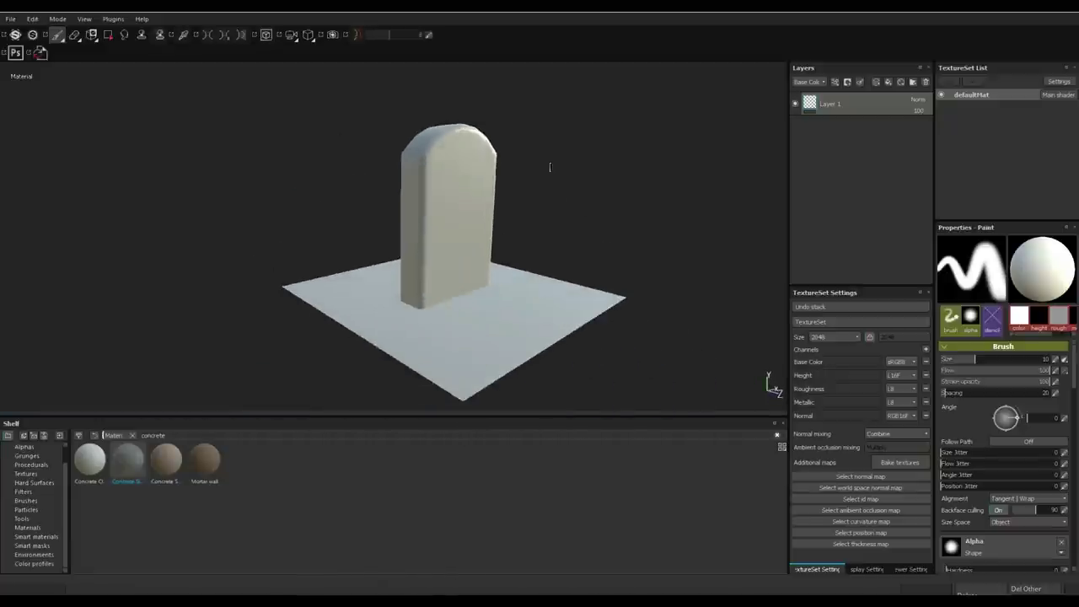
pyautogui.keyDown('alt'); pyautogui.moveTo(549, 166); pyautogui.dragTo(566, 279); pyautogui.keyUp('alt')
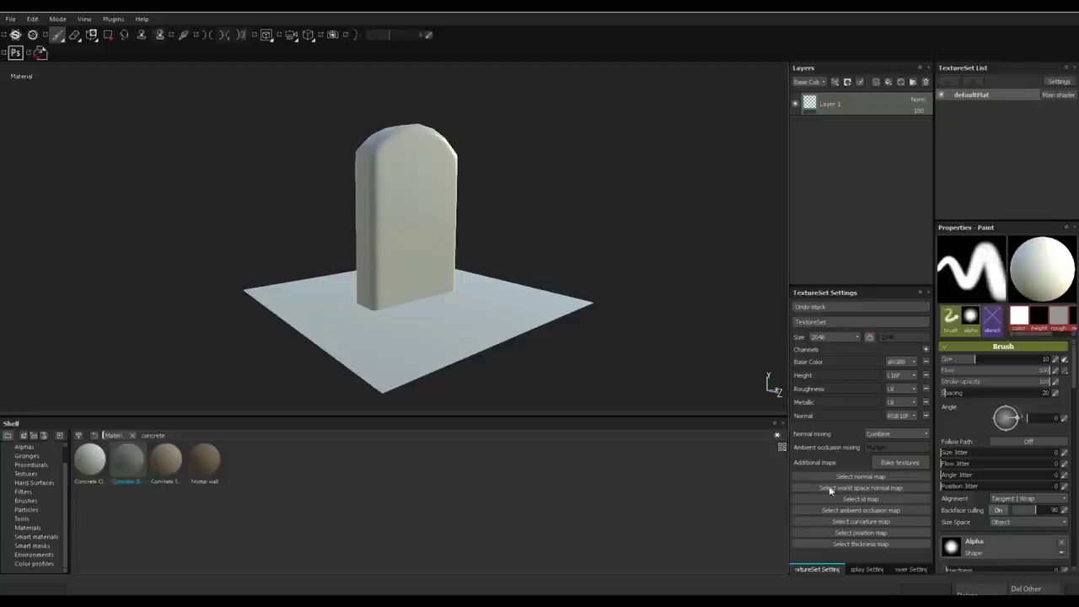
pyautogui.click(899, 463)
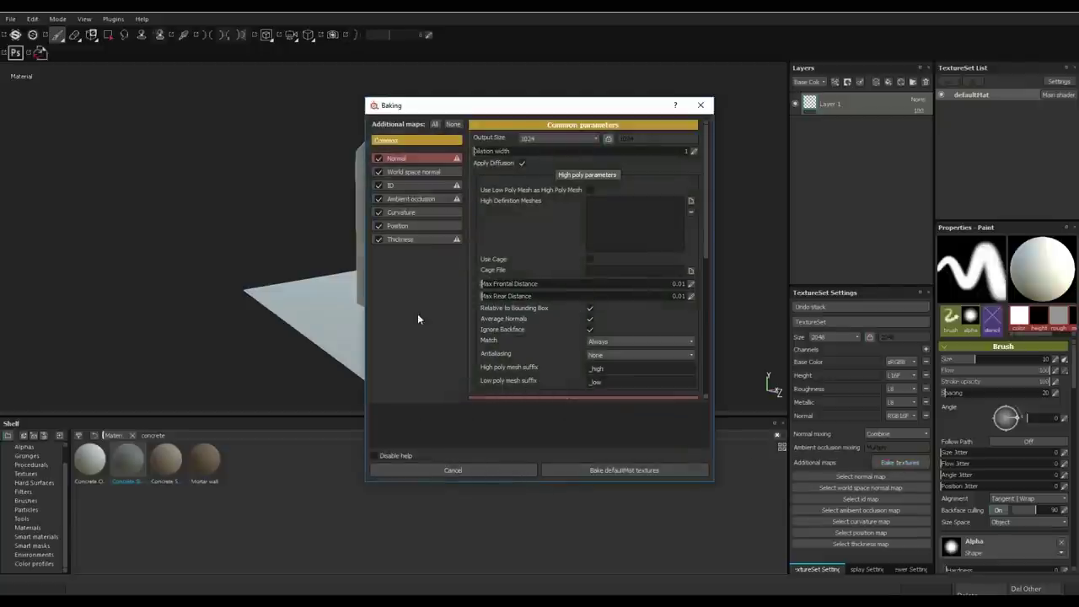
# - Untick the world space normal, ID, curvature, position and thickness maps
pyautogui.click(379, 172)
pyautogui.click(379, 185)
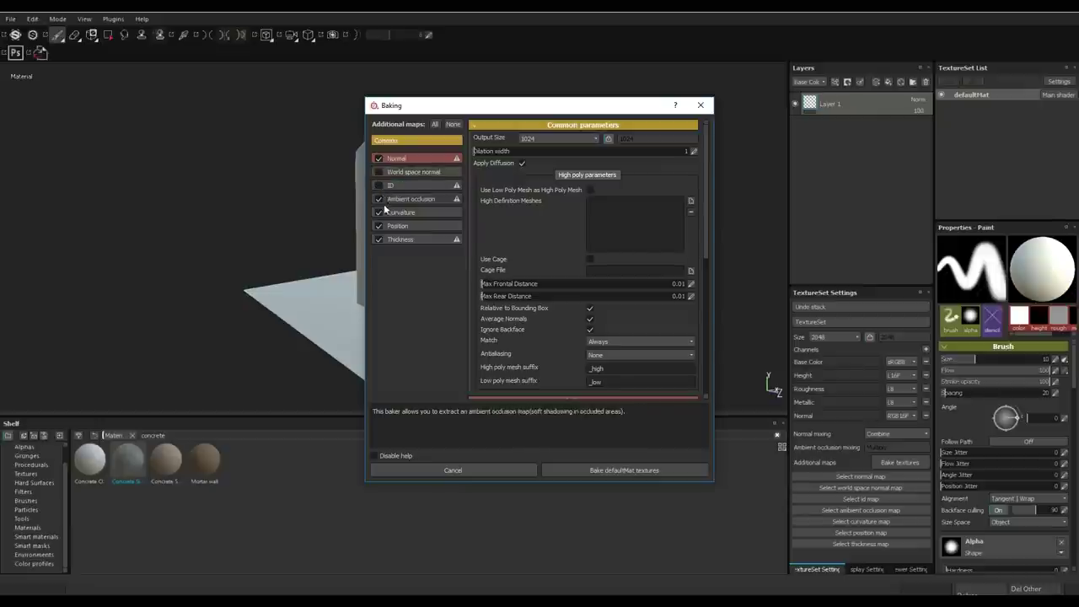
pyautogui.click(379, 212)
pyautogui.click(379, 226)
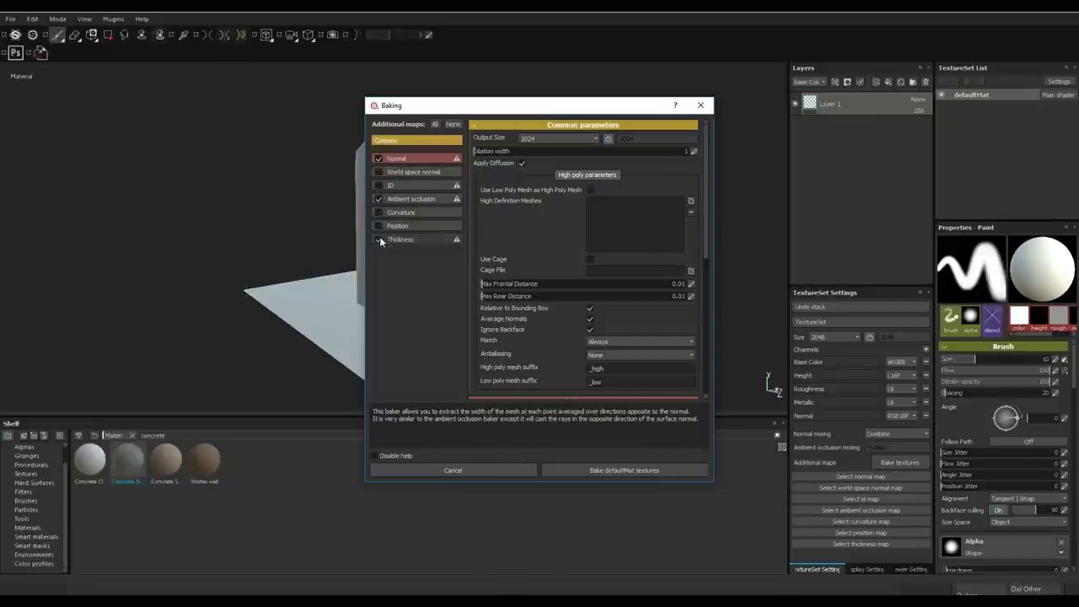
pyautogui.click(379, 239)
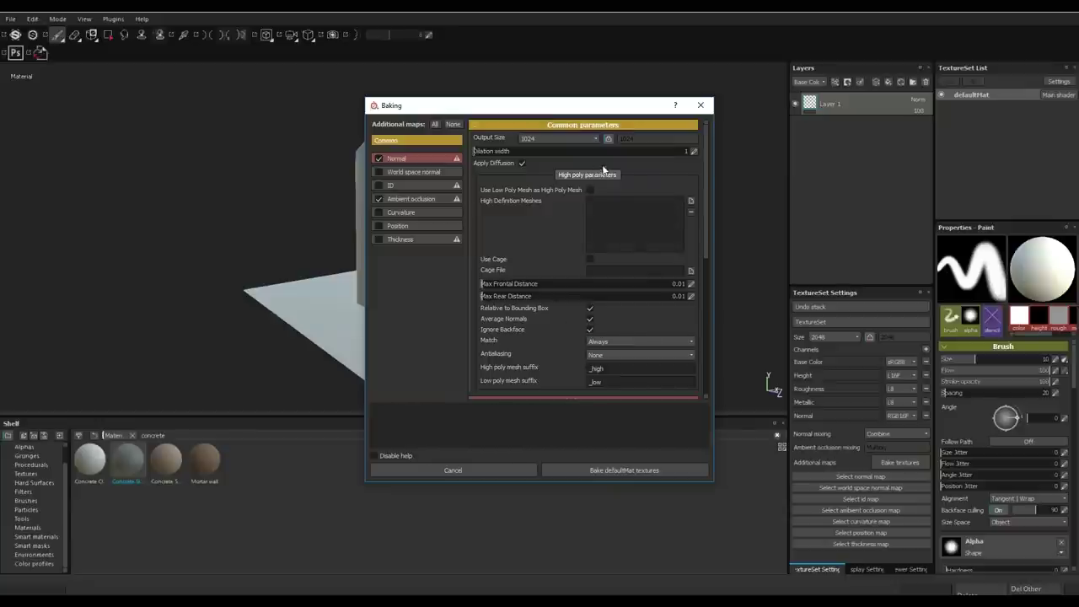
# - Bake from the RIP_HPZBrush high-poly mesh at 2048 output size
pyautogui.click(691, 202)
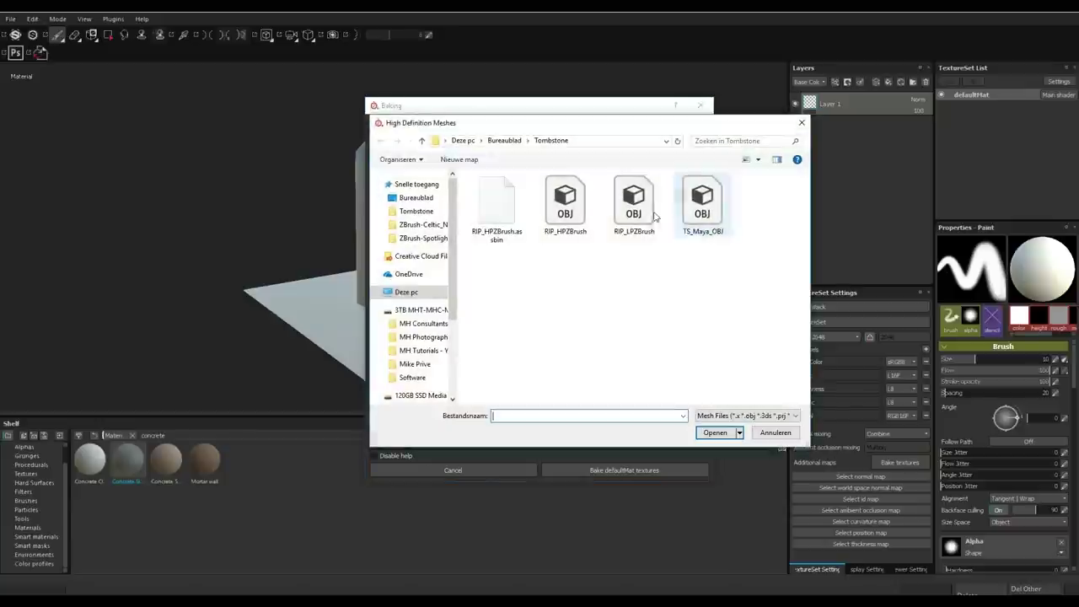
pyautogui.click(577, 207)
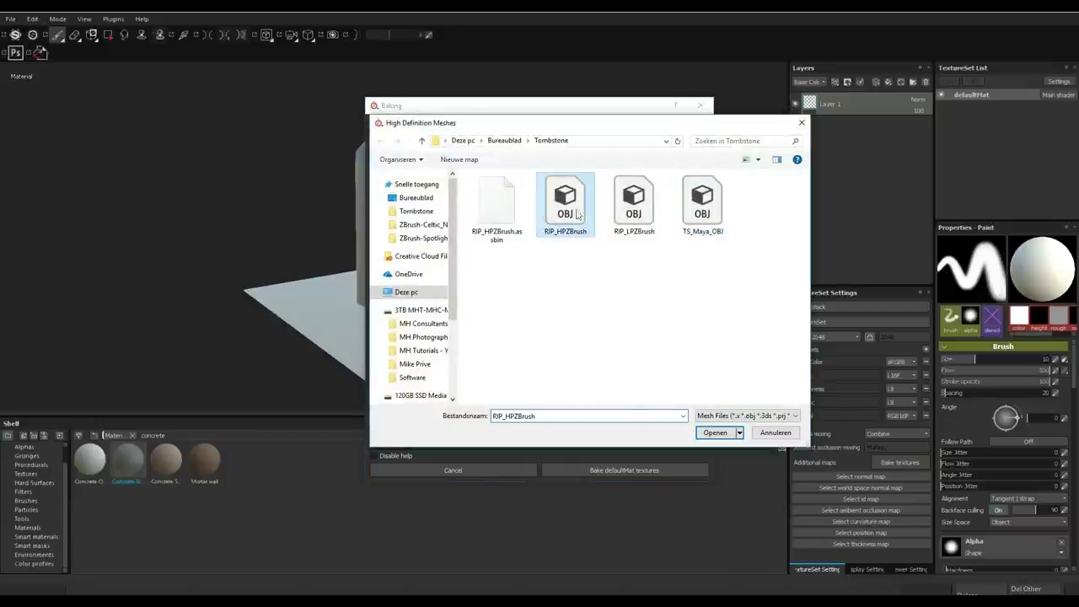
pyautogui.click(715, 432)
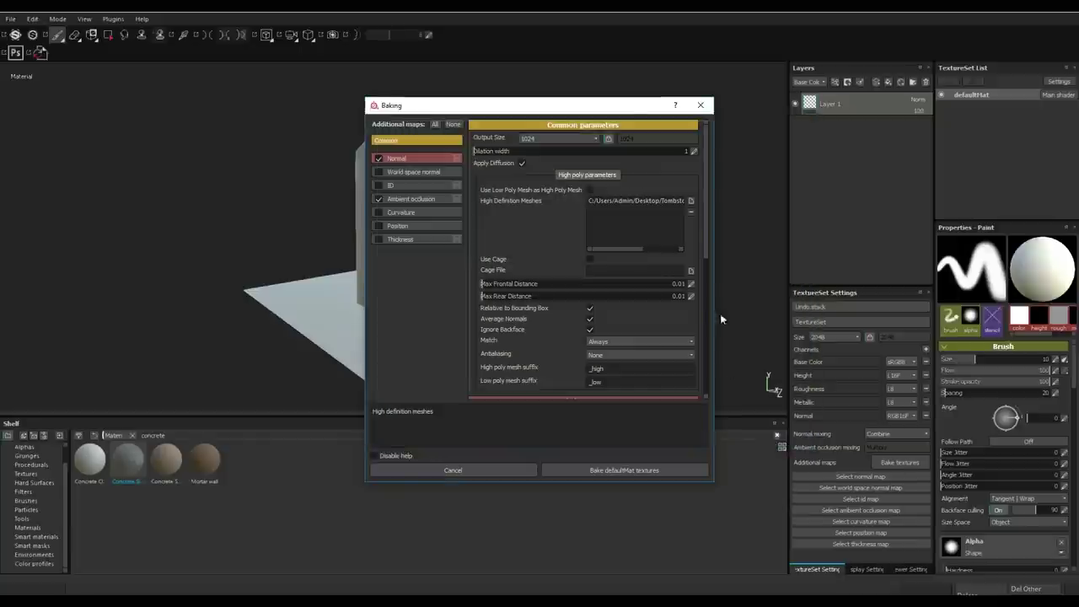
pyautogui.click(552, 138)
pyautogui.click(538, 191)
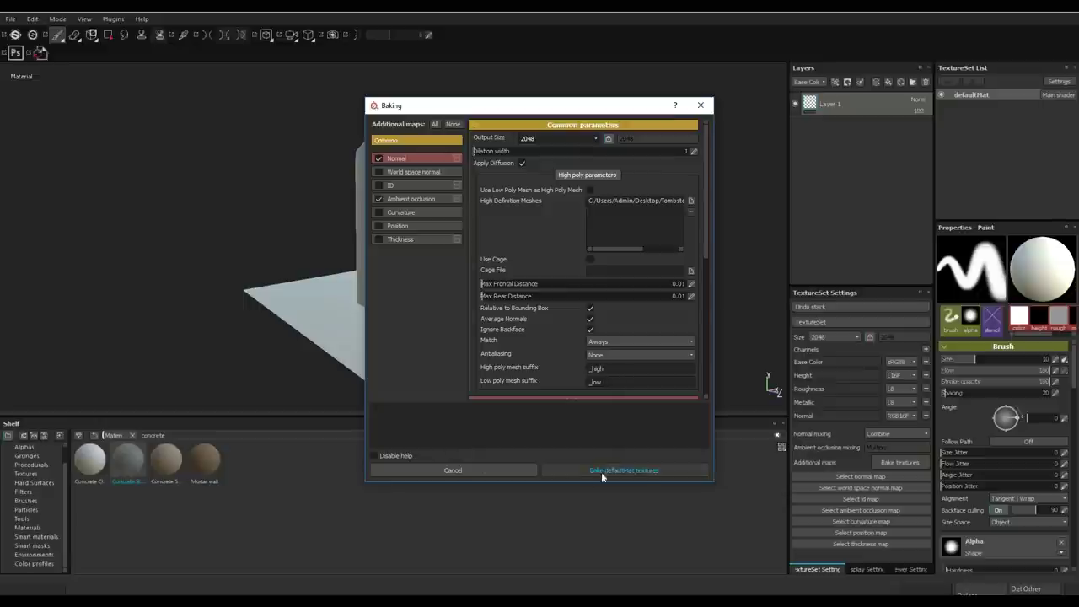
pyautogui.click(640, 470)
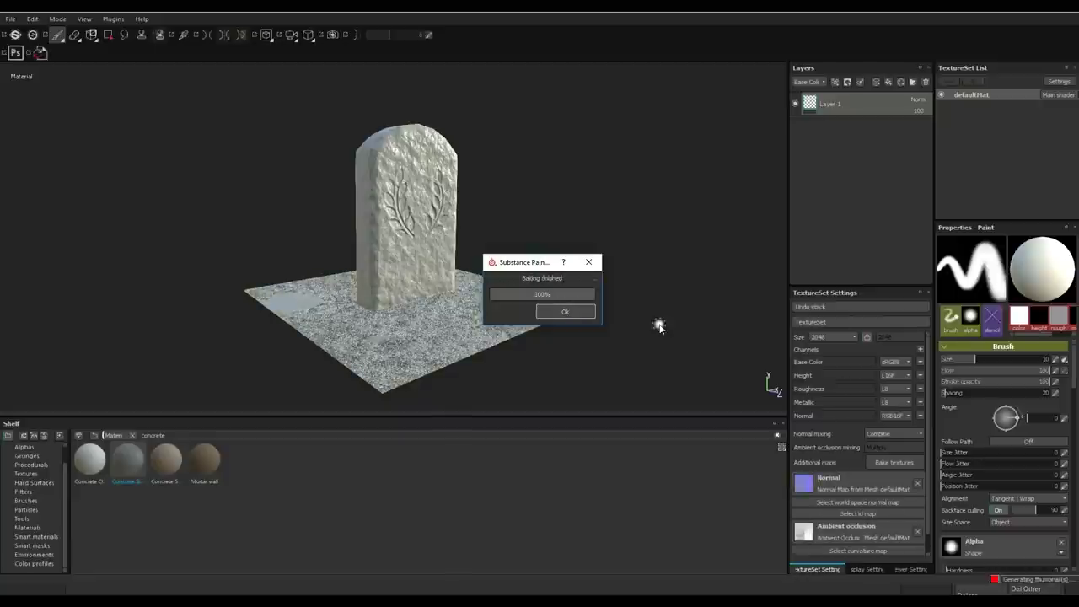
pyautogui.press('Return')
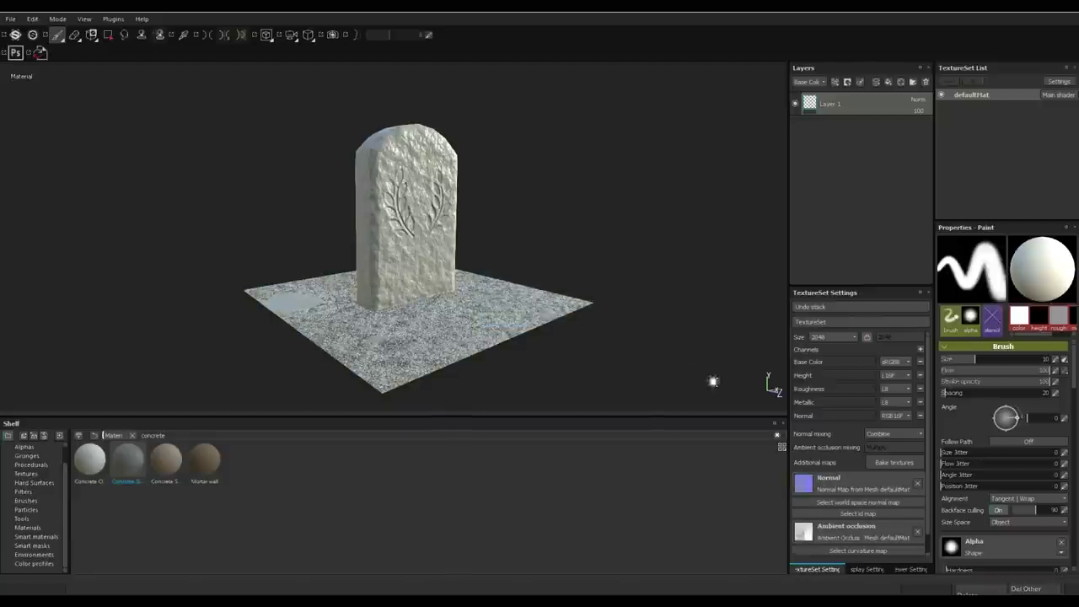
# - Re-bake defaultMat with curvature, position and thickness maps included
pyautogui.click(884, 462)
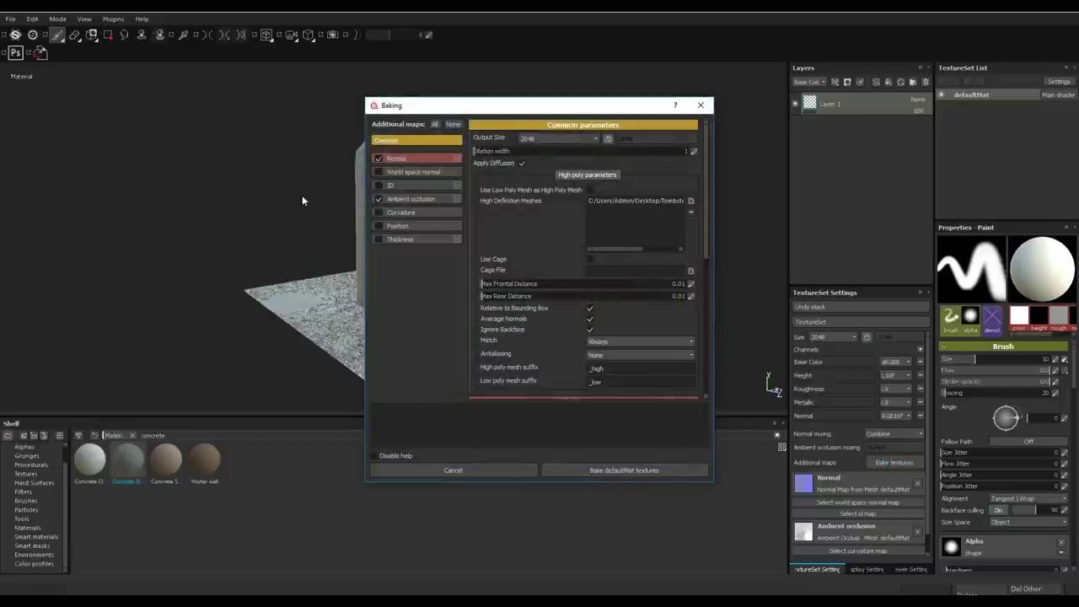
pyautogui.click(378, 212)
pyautogui.click(378, 240)
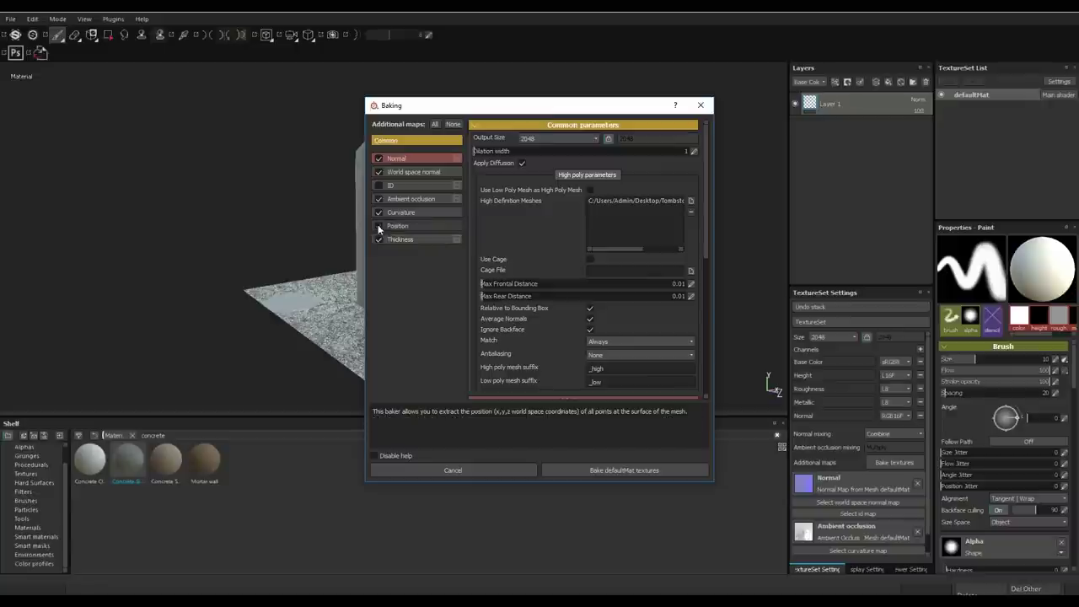
pyautogui.click(378, 226)
pyautogui.click(627, 472)
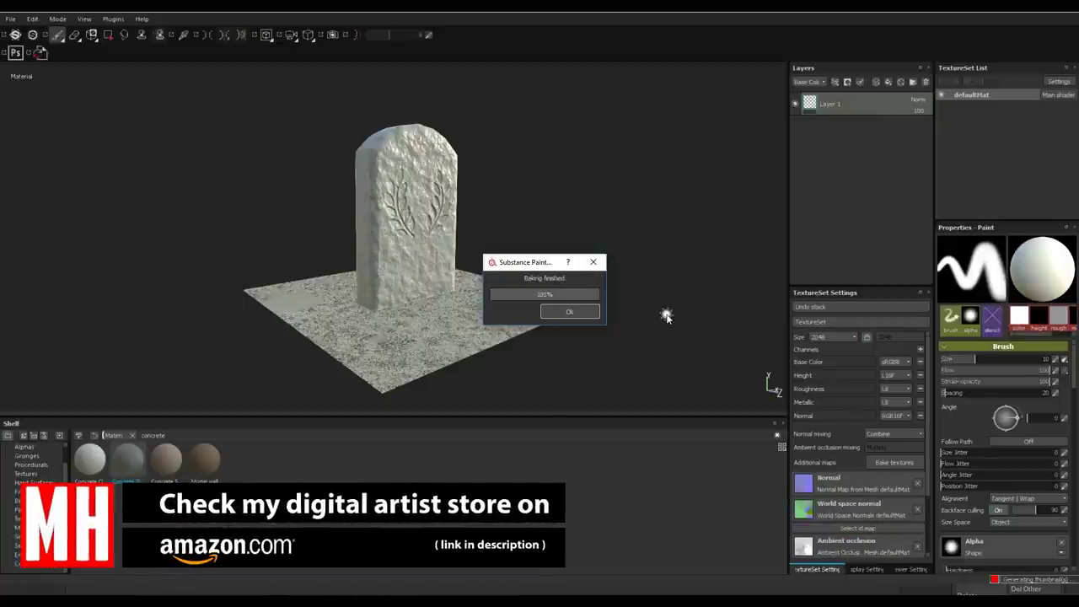
pyautogui.press('Return')
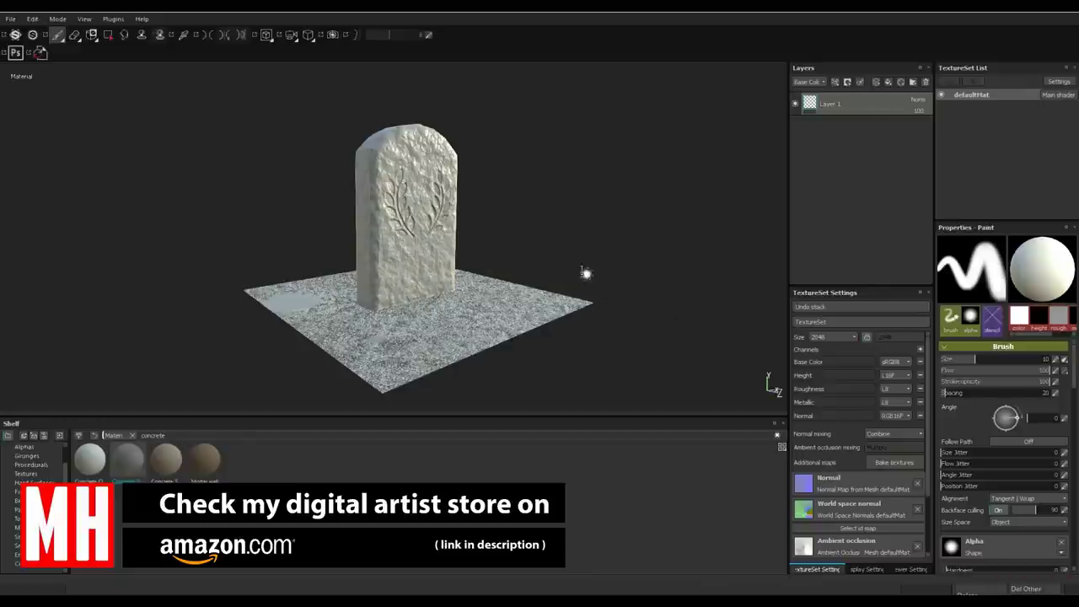
# - Rotate the environment lighting and orbit to a frontal view of the gravestone
pyautogui.moveTo(544, 236)
pyautogui.keyDown('alt'); pyautogui.mouseDown()
pyautogui.moveTo(534, 211)
pyautogui.moveTo(491, 232)
pyautogui.moveTo(506, 234)
pyautogui.moveTo(508, 270)
pyautogui.moveTo(539, 258)
pyautogui.moveTo(534, 155)
pyautogui.moveTo(543, 202)
pyautogui.moveTo(599, 196)
pyautogui.moveTo(557, 239)
pyautogui.mouseUp(); pyautogui.keyUp('alt')
pyautogui.scroll(3, 522, 264)
pyautogui.keyDown('shift'); pyautogui.moveTo(557, 239); pyautogui.dragTo(570, 226, button='right'); pyautogui.keyUp('shift')
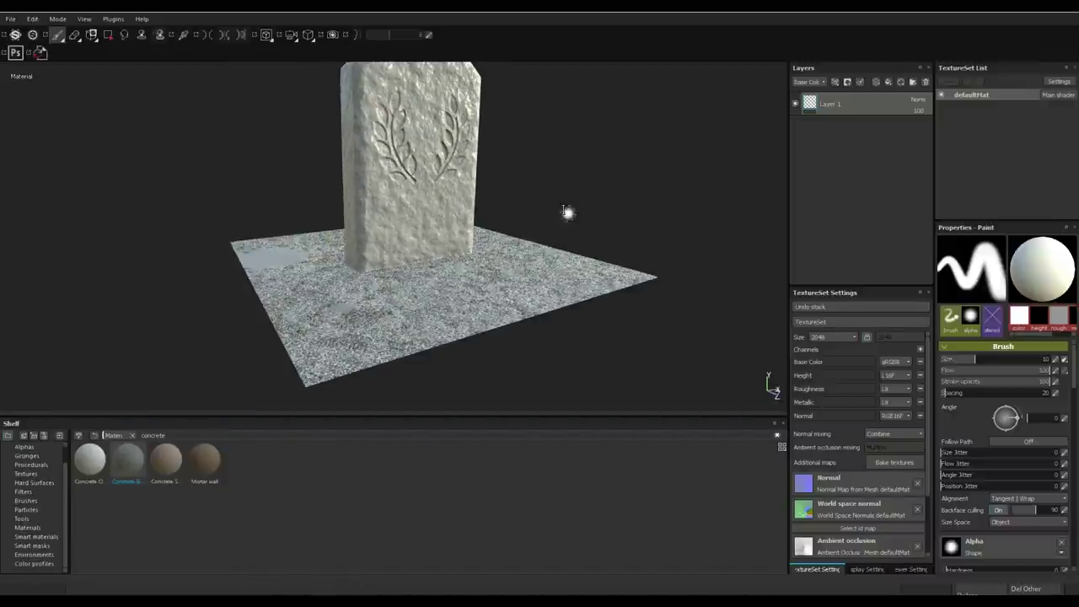
pyautogui.keyDown('alt'); pyautogui.moveTo(570, 225); pyautogui.dragTo(544, 241); pyautogui.keyUp('alt')
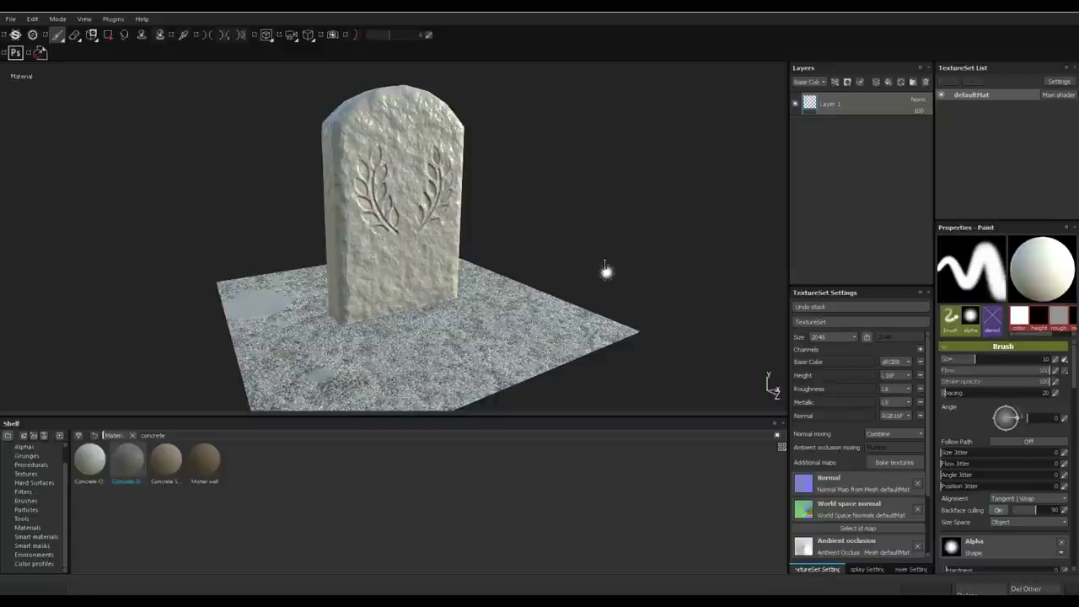
# - Apply the Concrete Simple material from the shelf as a new fill layer
pyautogui.click(36, 537)
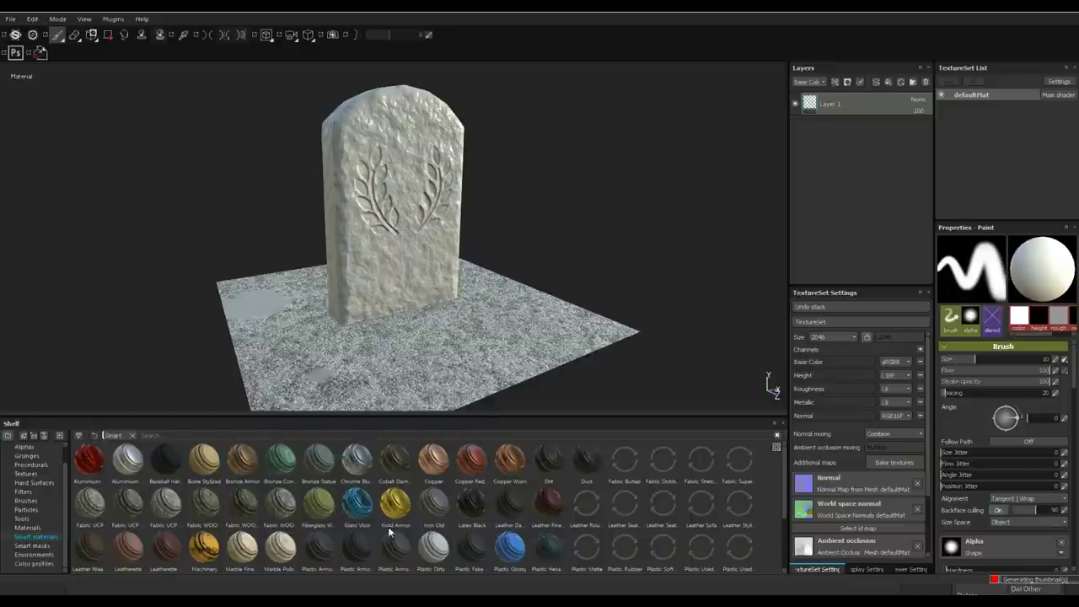
pyautogui.scroll(-2, 388, 526)
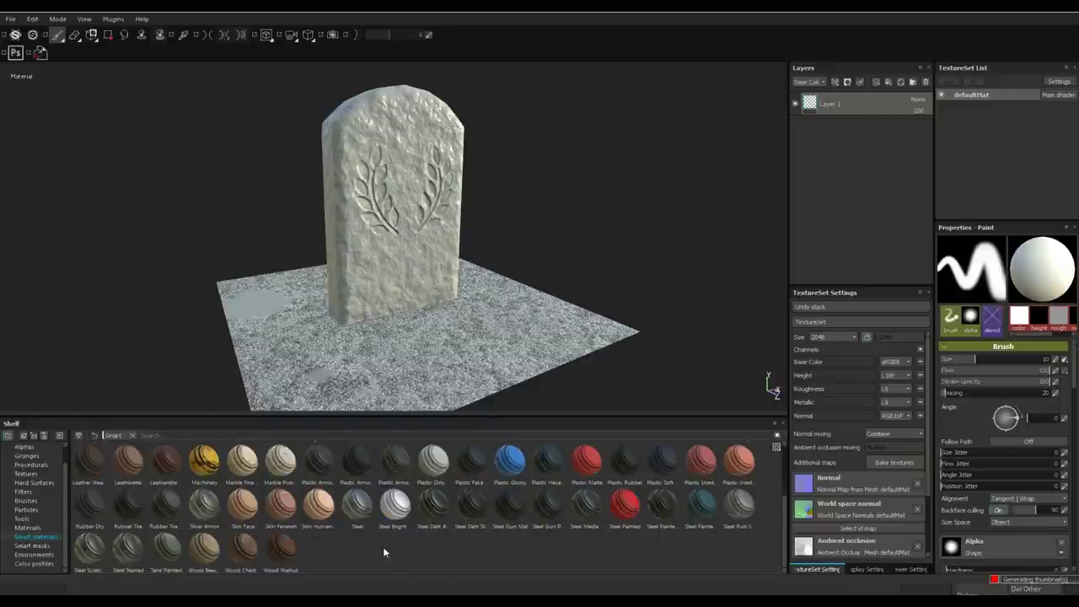
pyautogui.scroll(2, 367, 549)
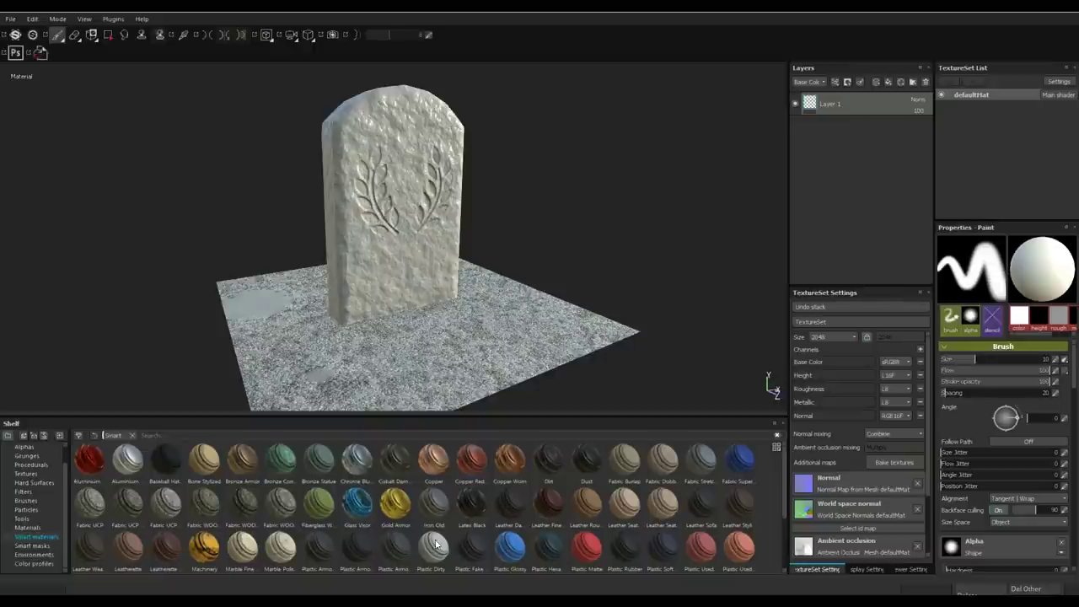
pyautogui.click(31, 527)
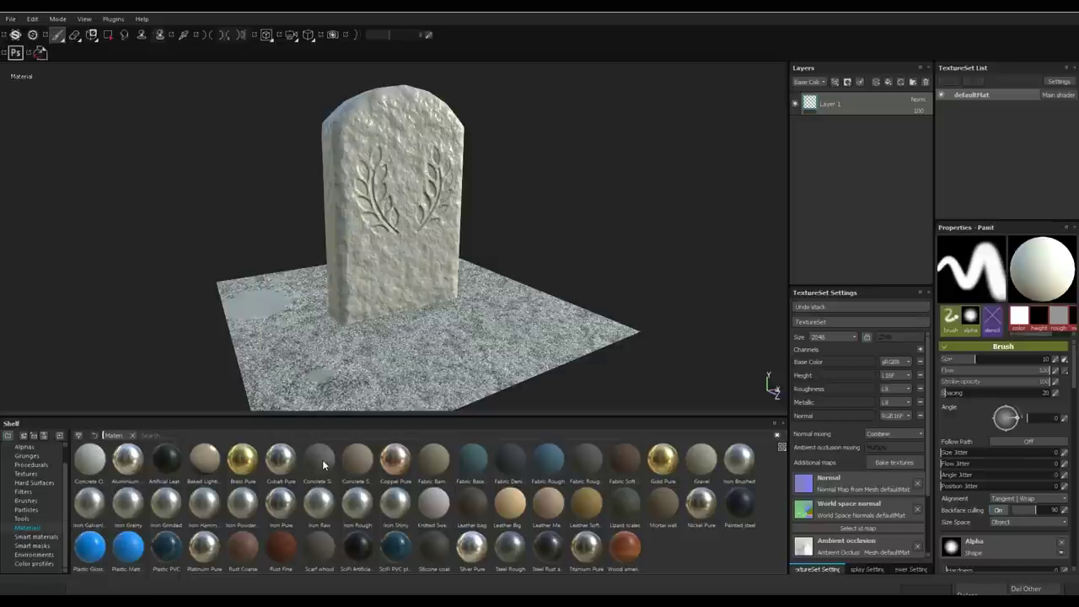
pyautogui.moveTo(319, 461)
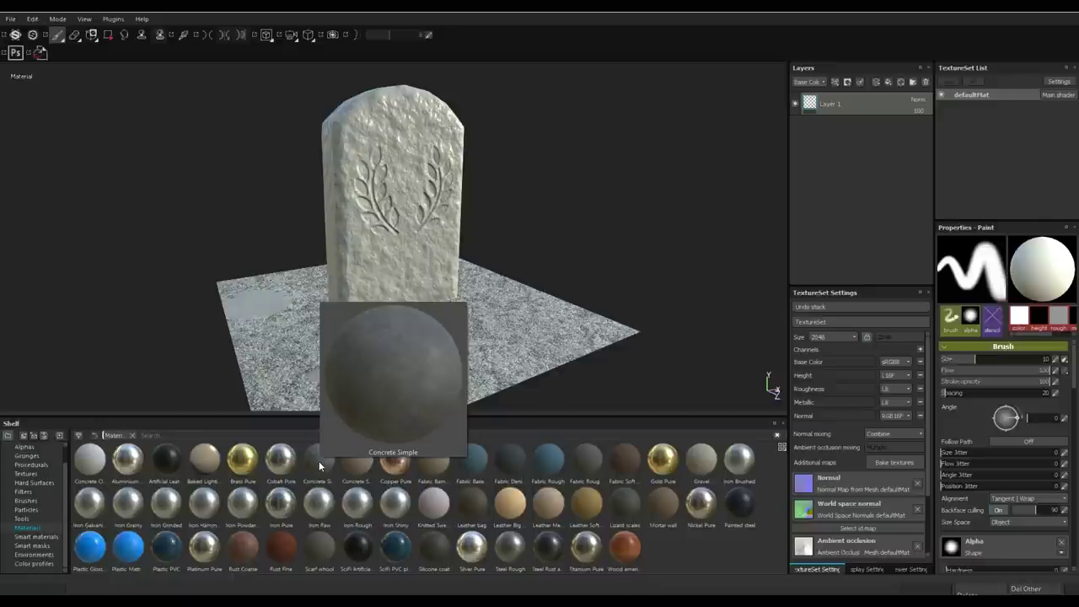
pyautogui.click(318, 461)
pyautogui.moveTo(319, 461); pyautogui.dragTo(855, 101)
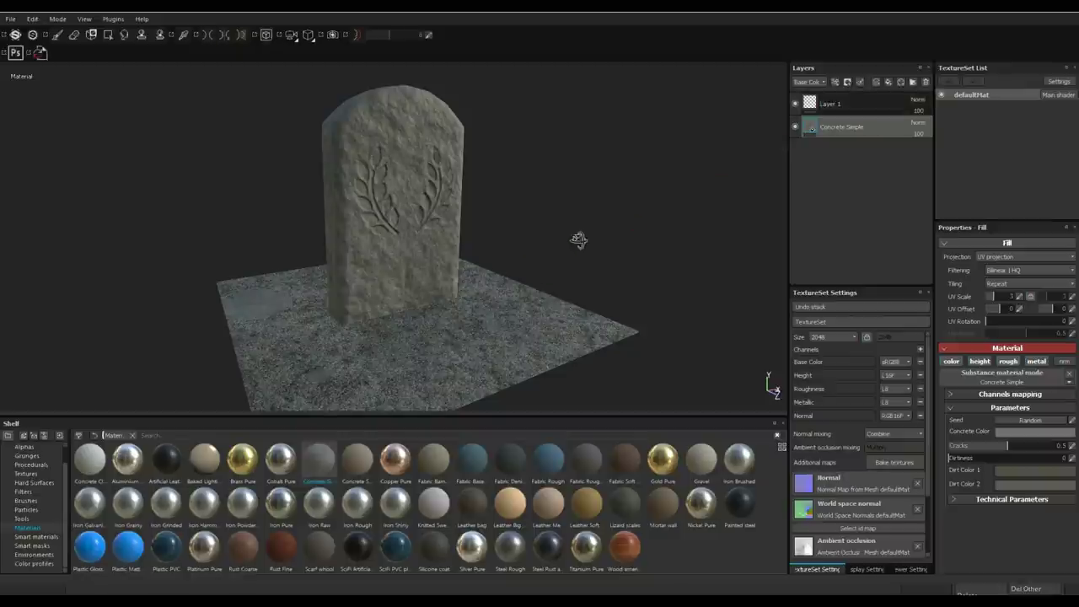
pyautogui.keyDown('alt'); pyautogui.moveTo(578, 241); pyautogui.dragTo(567, 289); pyautogui.keyUp('alt')
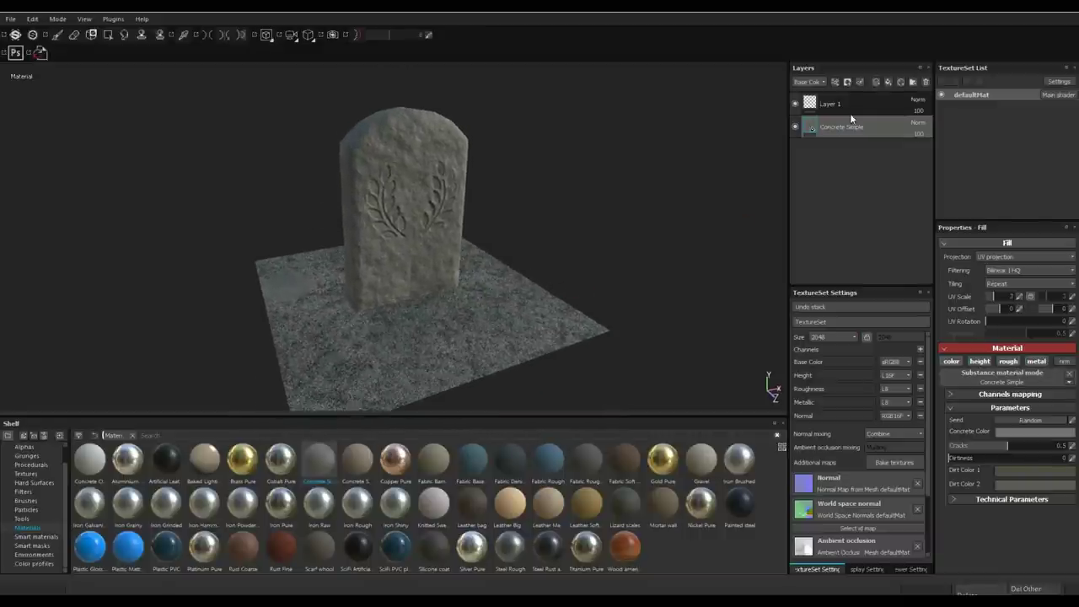
# - Add a paint layer and brush near-black grime onto the ground with brush size 53
pyautogui.click(875, 82)
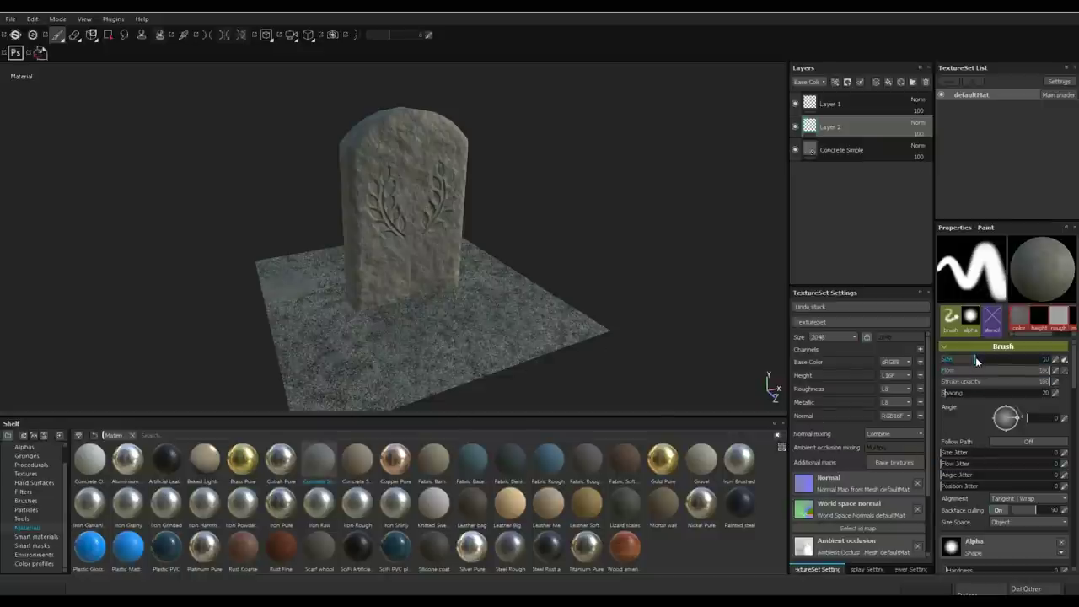
pyautogui.moveTo(975, 356)
pyautogui.mouseDown()
pyautogui.moveTo(1022, 374)
pyautogui.moveTo(951, 379)
pyautogui.mouseUp()
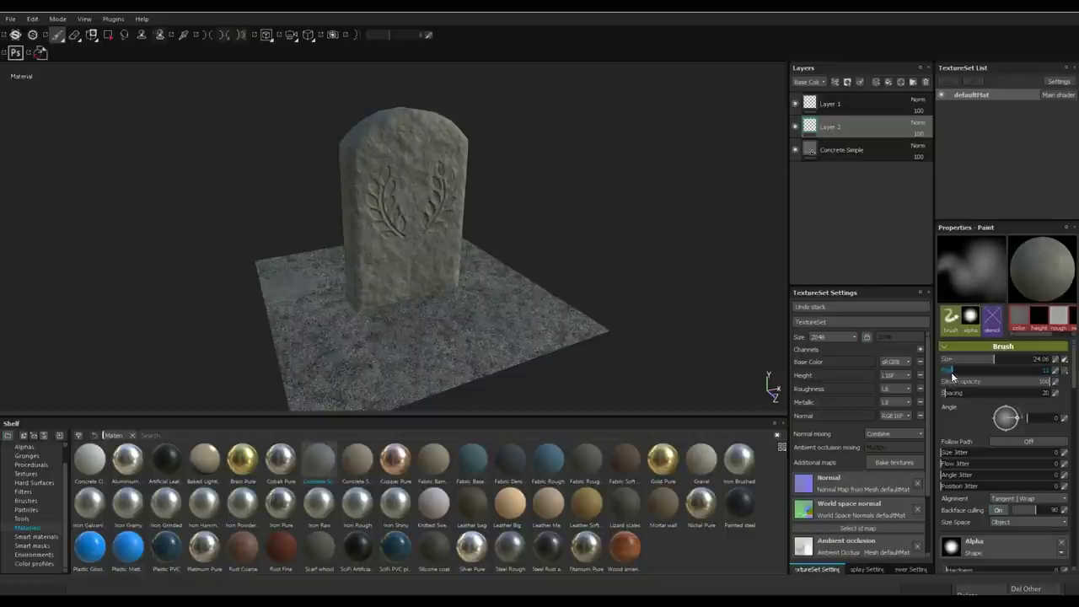
pyautogui.scroll(-10, 1027, 471)
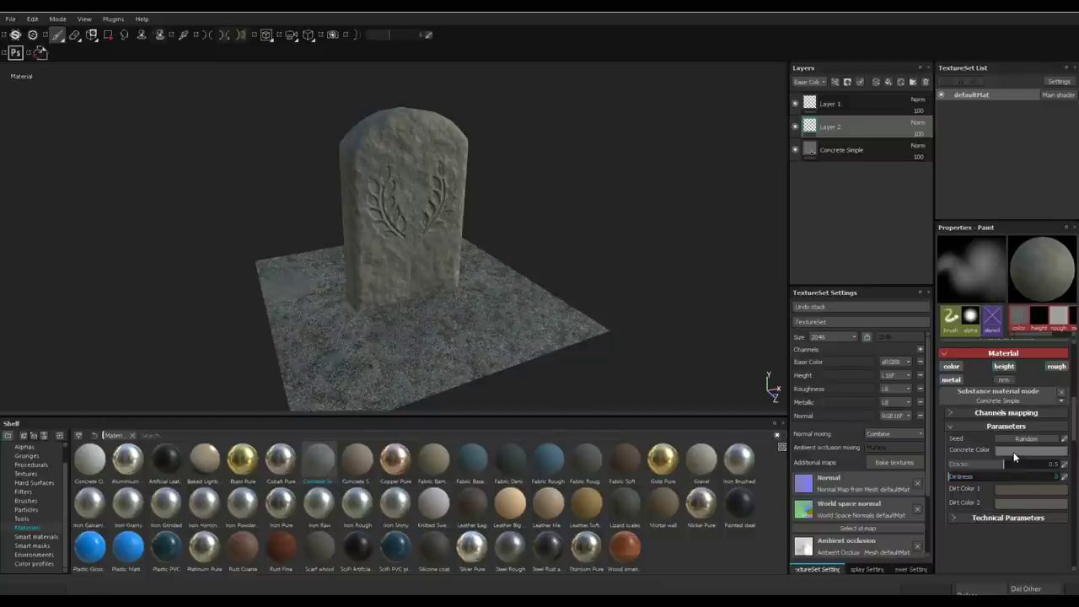
pyautogui.click(1013, 453)
pyautogui.moveTo(930, 437)
pyautogui.mouseDown()
pyautogui.moveTo(918, 422)
pyautogui.moveTo(924, 462)
pyautogui.moveTo(906, 515)
pyautogui.mouseUp()
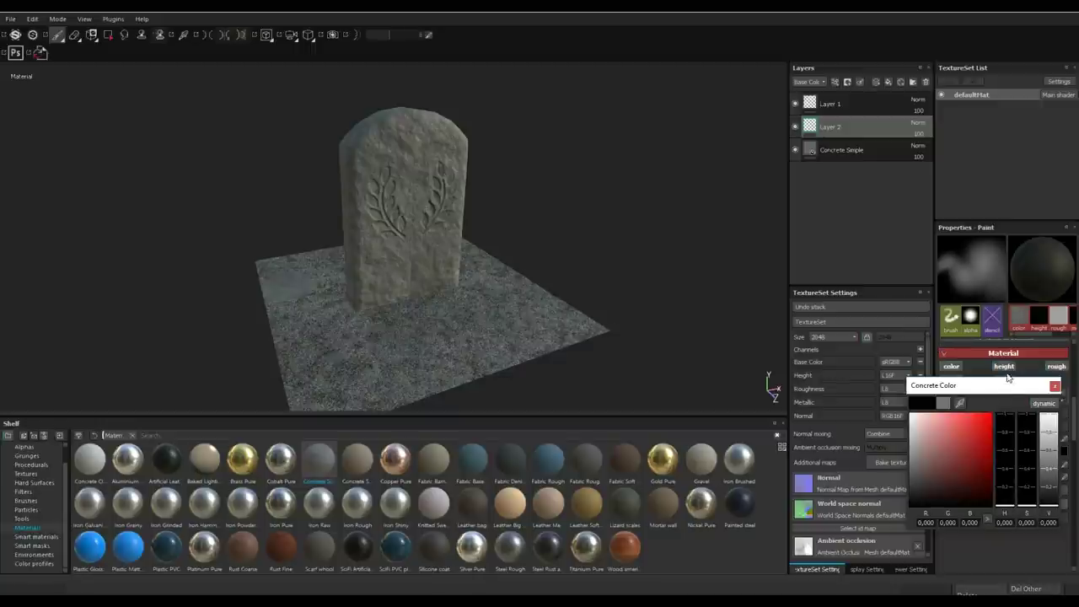
pyautogui.scroll(3, 1008, 376)
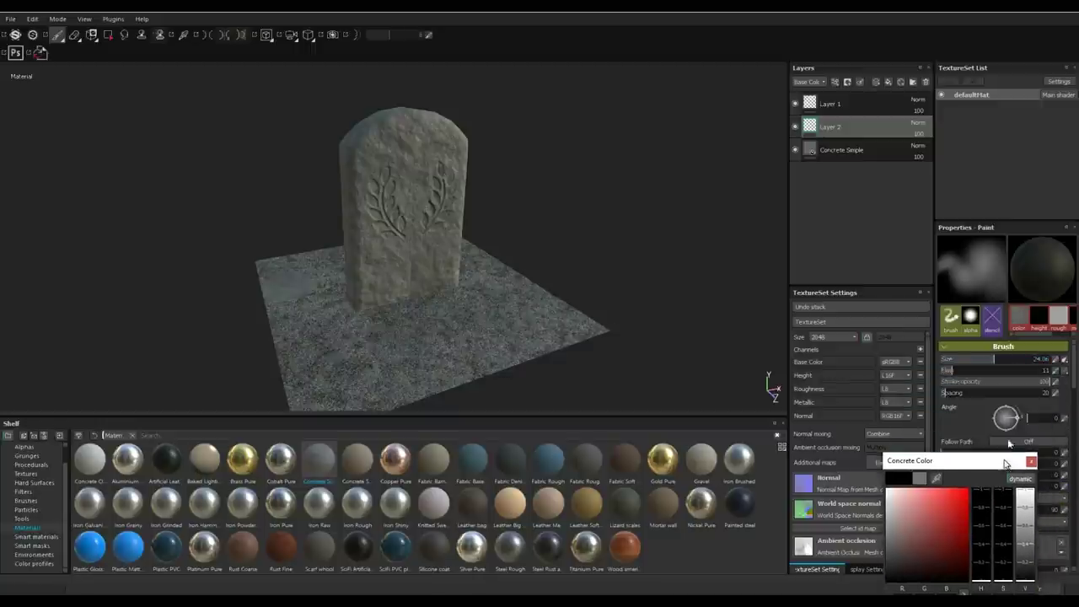
pyautogui.moveTo(995, 359); pyautogui.dragTo(1018, 359)
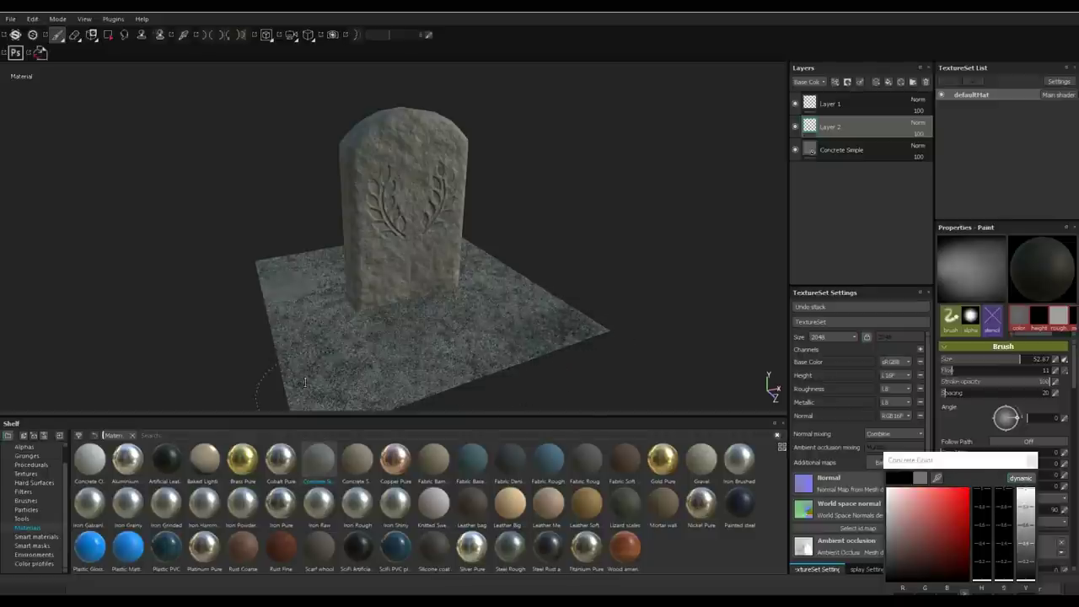
pyautogui.moveTo(305, 382)
pyautogui.mouseDown()
pyautogui.moveTo(307, 335)
pyautogui.moveTo(274, 253)
pyautogui.moveTo(316, 337)
pyautogui.mouseUp()
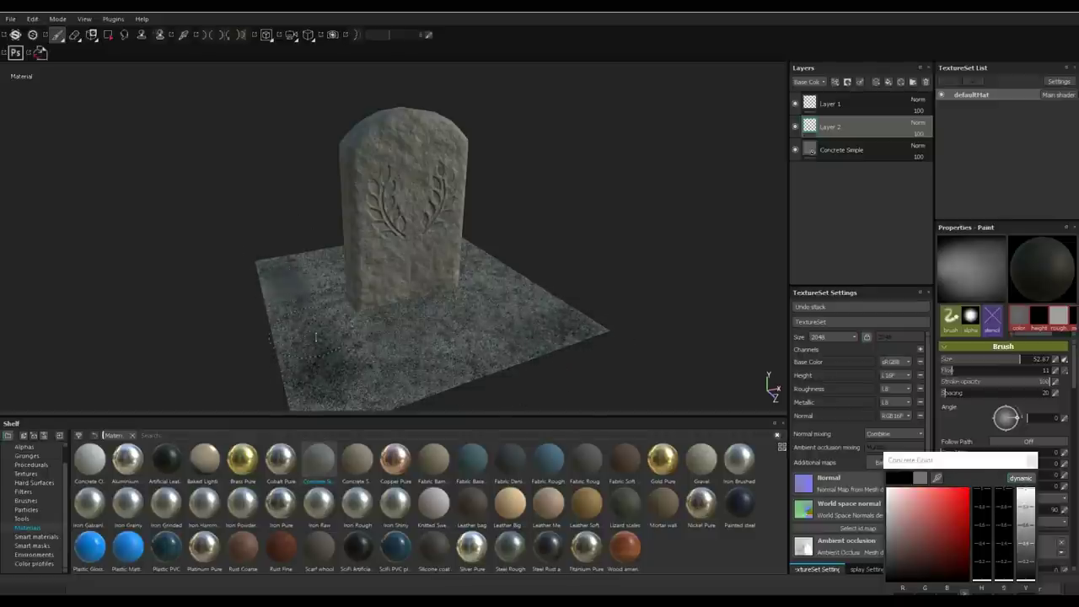
# - Shift the paint colour toward yellow-orange while viewing the carved leaf front
pyautogui.keyDown('alt'); pyautogui.moveTo(650, 292); pyautogui.dragTo(503, 218); pyautogui.keyUp('alt')
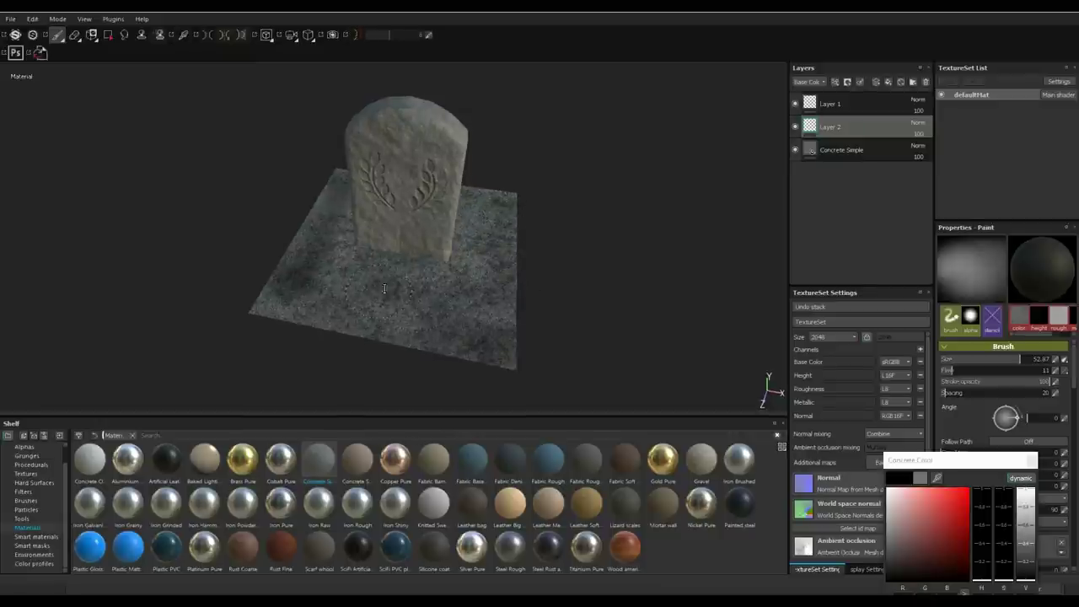
pyautogui.keyDown('alt'); pyautogui.moveTo(384, 291); pyautogui.dragTo(481, 234); pyautogui.keyUp('alt')
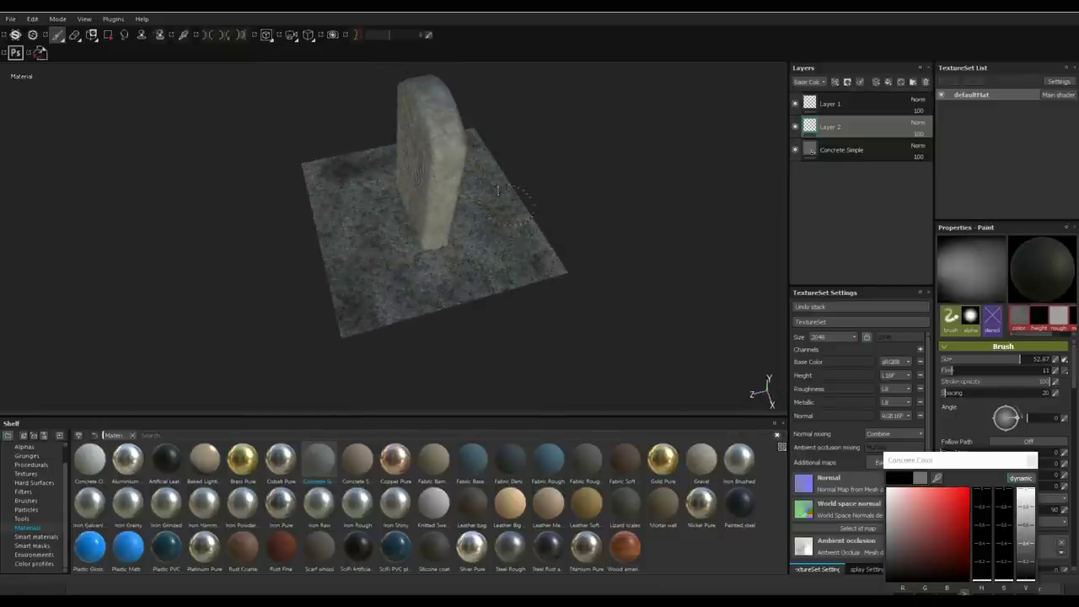
pyautogui.keyDown('alt'); pyautogui.moveTo(508, 180); pyautogui.dragTo(956, 552); pyautogui.keyUp('alt')
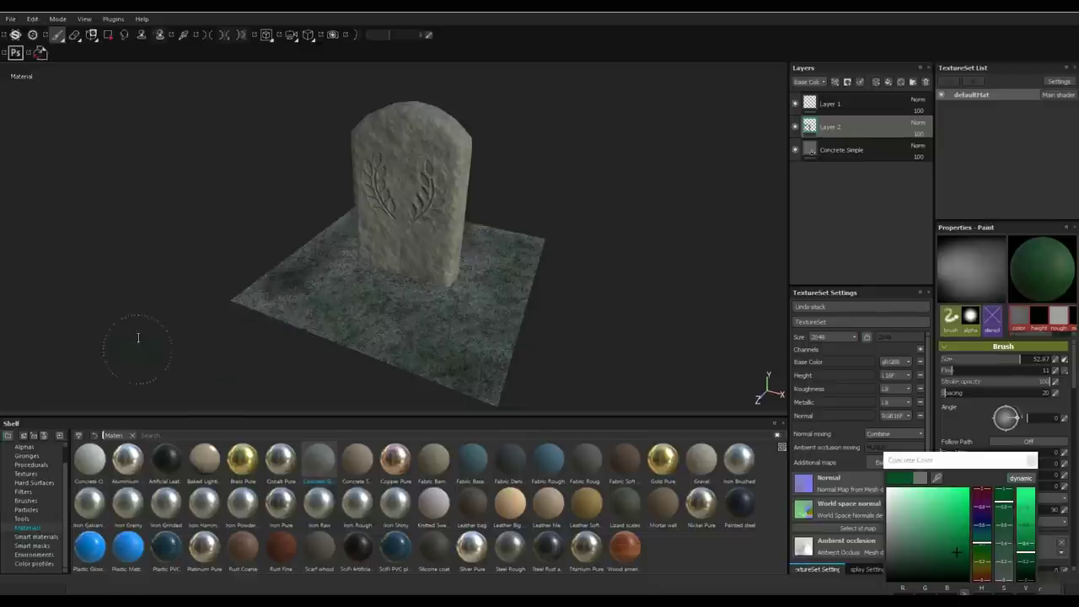
pyautogui.moveTo(138, 337)
pyautogui.keyDown('alt'); pyautogui.mouseDown()
pyautogui.moveTo(377, 362)
pyautogui.moveTo(315, 314)
pyautogui.mouseUp(); pyautogui.keyUp('alt')
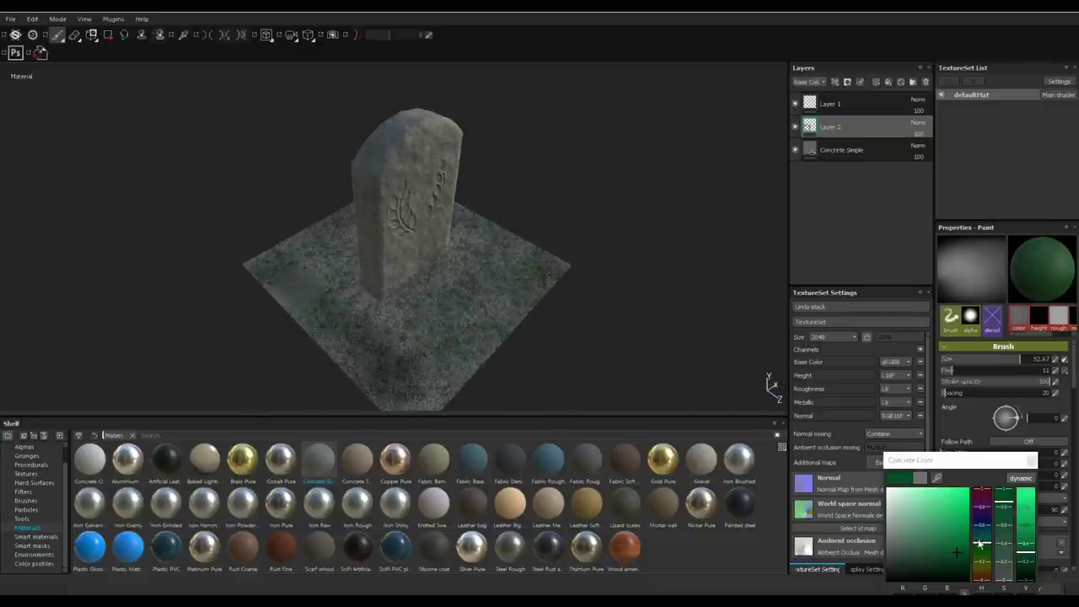
pyautogui.moveTo(979, 544); pyautogui.dragTo(980, 575)
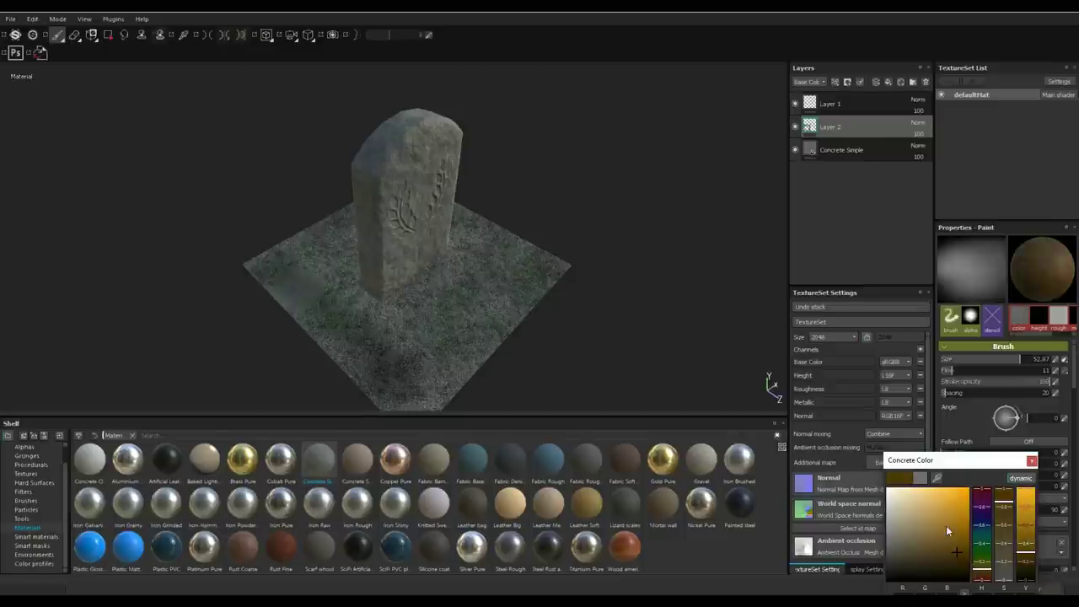
pyautogui.moveTo(945, 525); pyautogui.dragTo(953, 558)
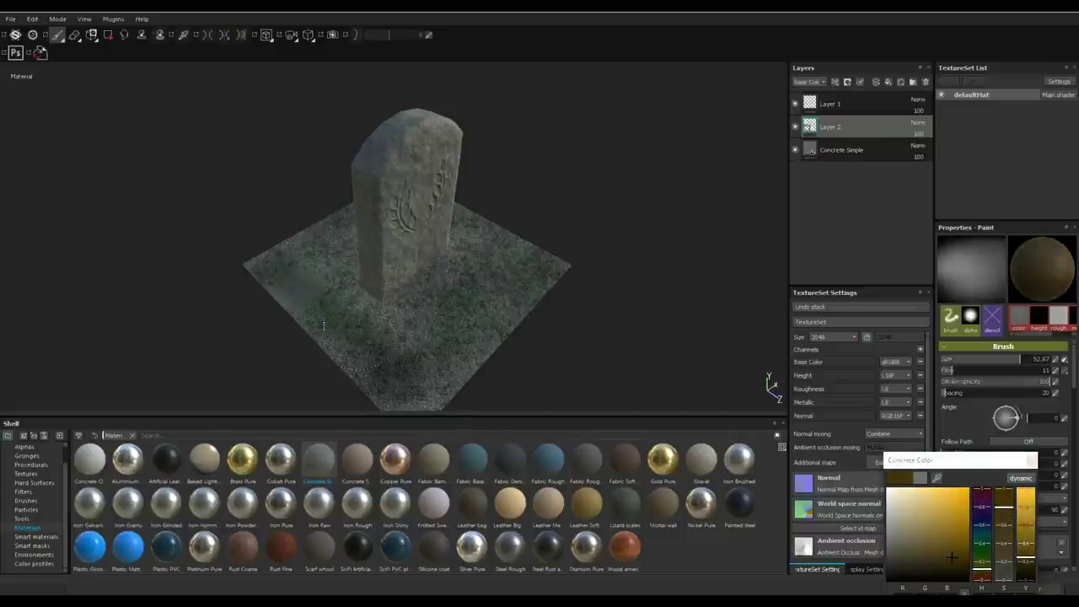
pyautogui.keyDown('alt'); pyautogui.moveTo(231, 236); pyautogui.dragTo(356, 225); pyautogui.keyUp('alt')
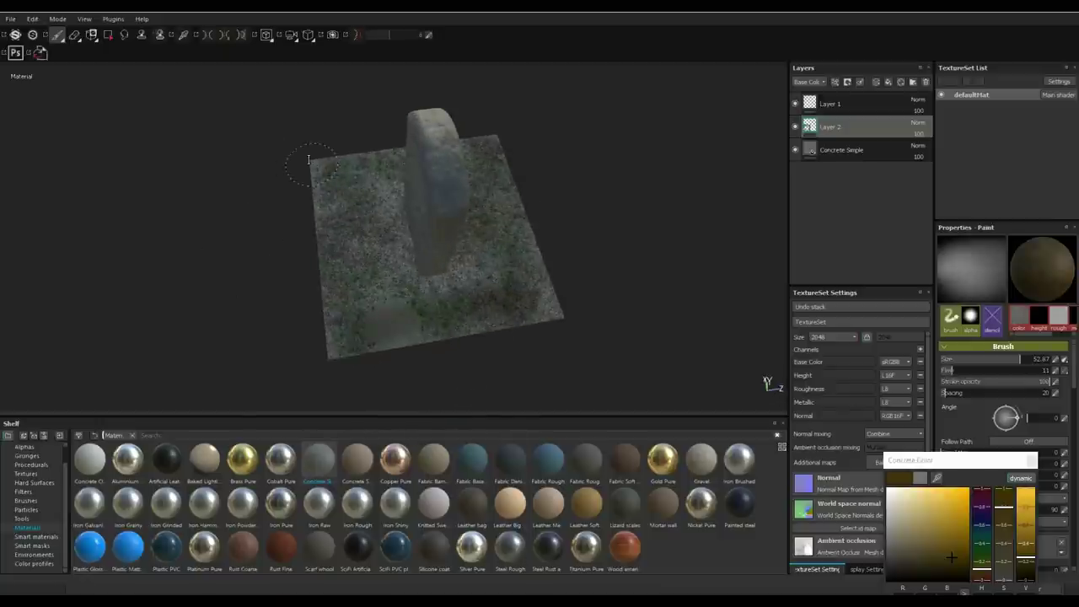
pyautogui.moveTo(619, 217)
pyautogui.keyDown('alt'); pyautogui.mouseDown()
pyautogui.moveTo(349, 265)
pyautogui.moveTo(317, 285)
pyautogui.moveTo(390, 150)
pyautogui.mouseUp(); pyautogui.keyUp('alt')
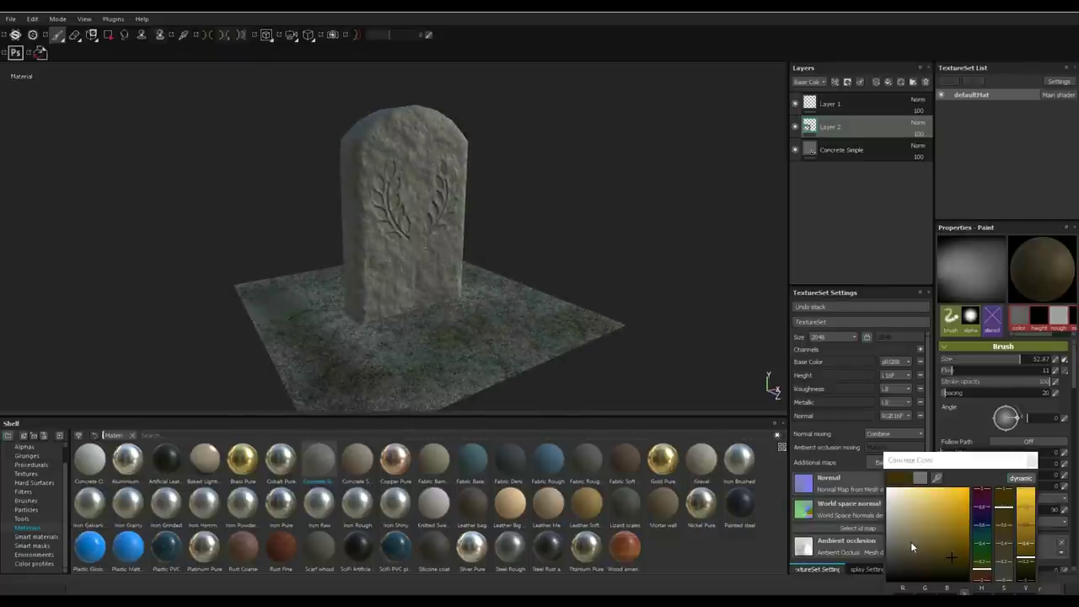
# - Add Layer 3 with a black paint colour and a fine brush of about size 5
pyautogui.click(877, 81)
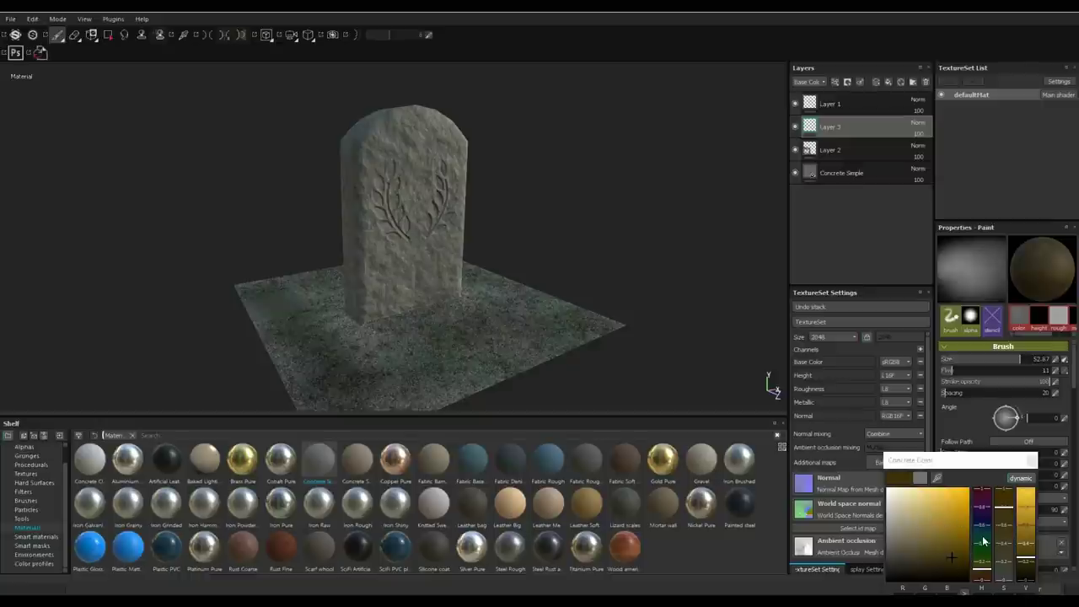
pyautogui.click(945, 578)
pyautogui.keyDown('alt'); pyautogui.moveTo(657, 451); pyautogui.dragTo(380, 139); pyautogui.keyUp('alt')
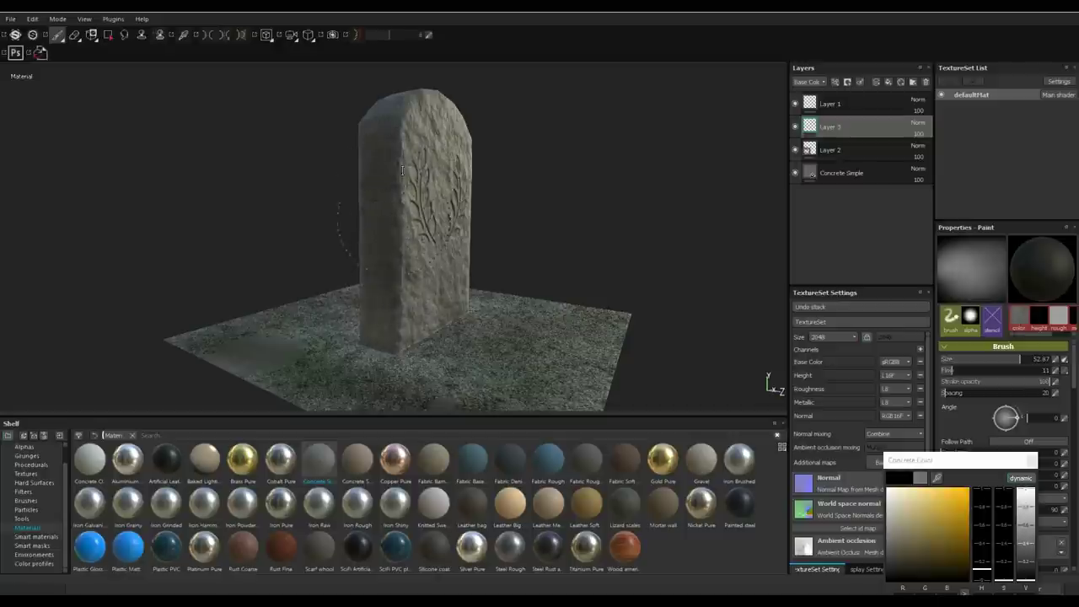
pyautogui.moveTo(413, 118)
pyautogui.keyDown('alt'); pyautogui.mouseDown()
pyautogui.moveTo(511, 253)
pyautogui.moveTo(377, 167)
pyautogui.moveTo(413, 135)
pyautogui.moveTo(442, 139)
pyautogui.mouseUp(); pyautogui.keyUp('alt')
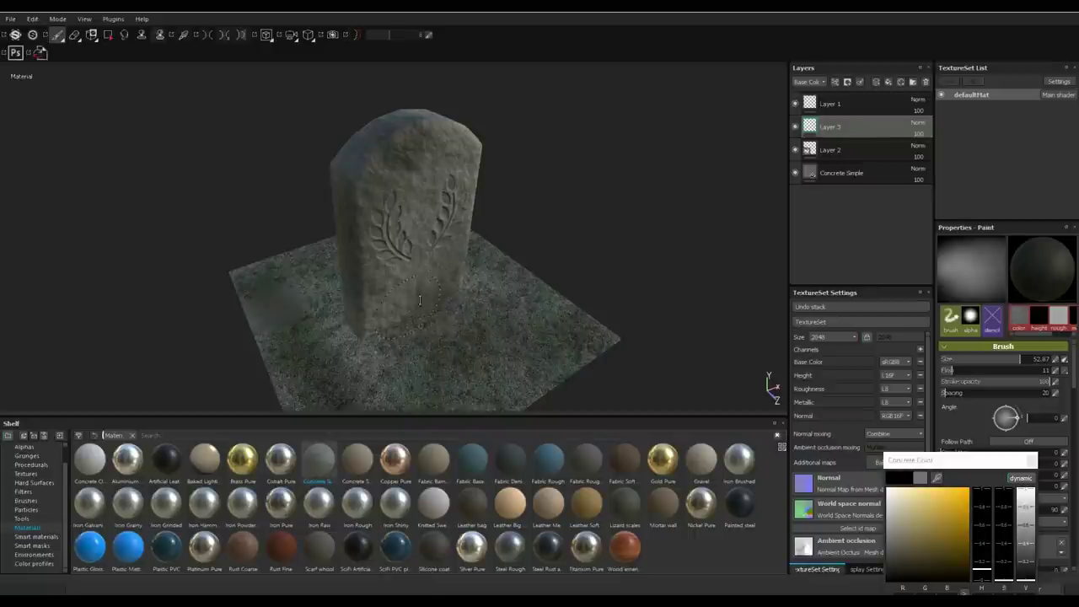
pyautogui.moveTo(436, 281)
pyautogui.keyDown('alt'); pyautogui.mouseDown()
pyautogui.moveTo(557, 213)
pyautogui.moveTo(691, 193)
pyautogui.moveTo(548, 211)
pyautogui.moveTo(444, 241)
pyautogui.moveTo(356, 299)
pyautogui.moveTo(494, 294)
pyautogui.moveTo(573, 278)
pyautogui.moveTo(631, 253)
pyautogui.moveTo(642, 194)
pyautogui.moveTo(614, 340)
pyautogui.moveTo(645, 289)
pyautogui.mouseUp(); pyautogui.keyUp('alt')
pyautogui.rightClick(488, 211)
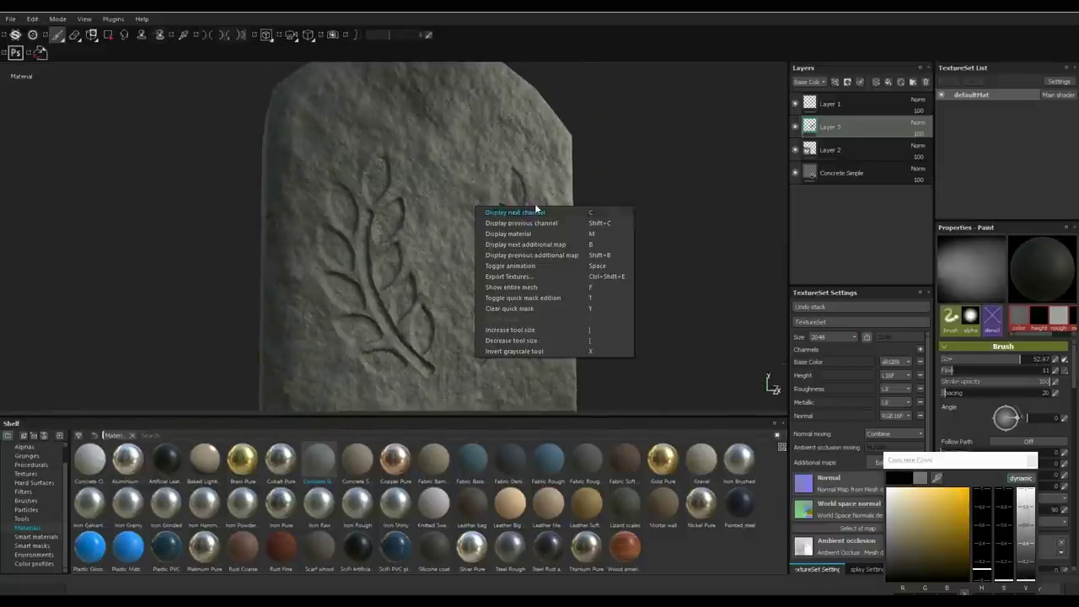
pyautogui.click(992, 366)
pyautogui.moveTo(1000, 362); pyautogui.dragTo(967, 365)
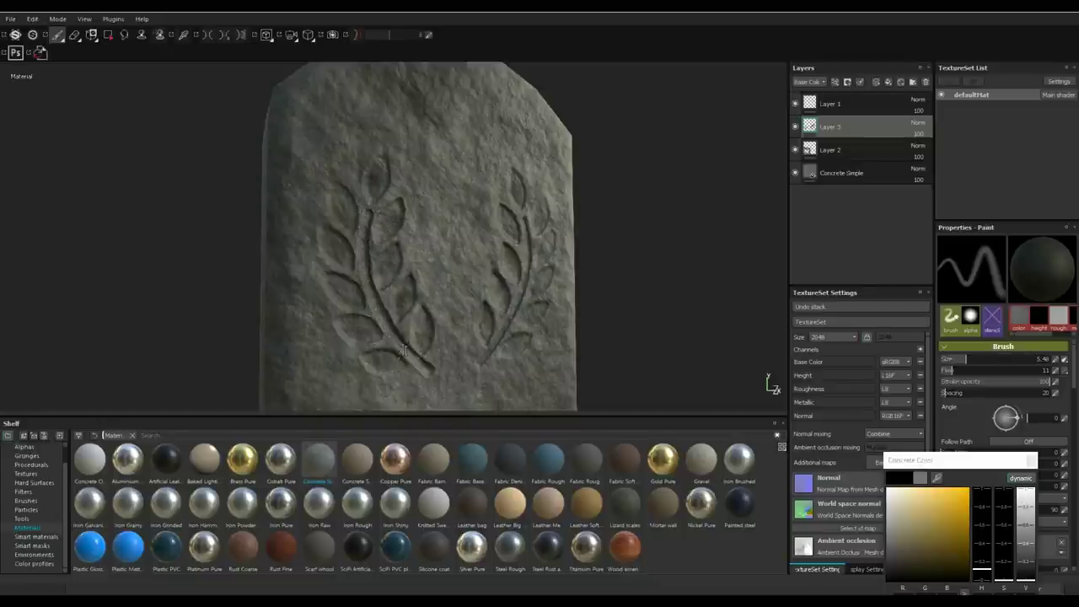
# - Orbit and zoom out to see the whole carved tombstone
pyautogui.keyDown('alt'); pyautogui.moveTo(428, 364); pyautogui.dragTo(552, 216); pyautogui.keyUp('alt')
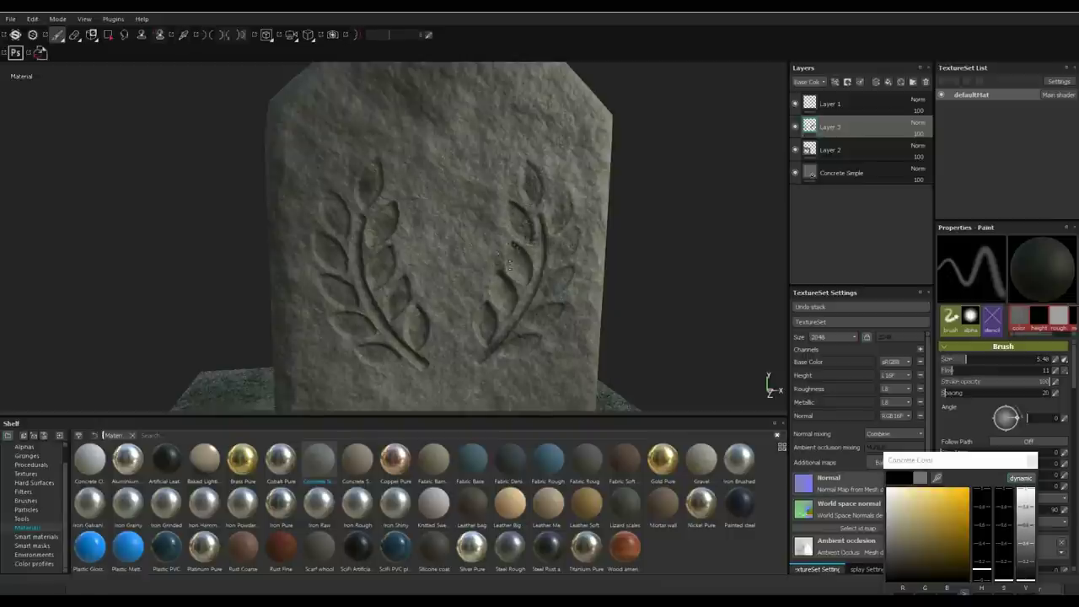
pyautogui.scroll(2, 640, 295)
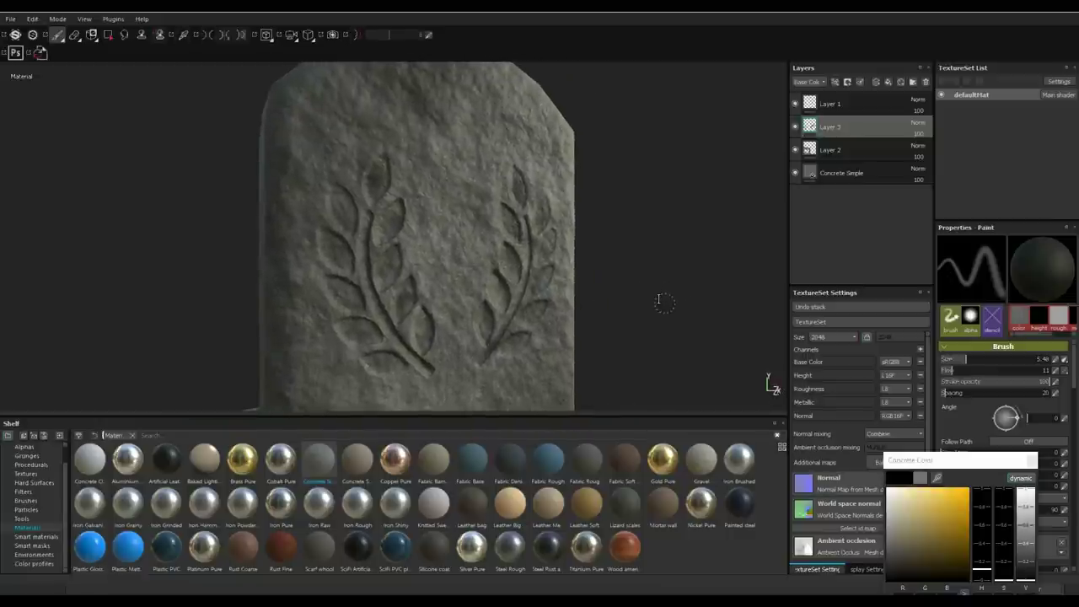
pyautogui.scroll(2, 654, 299)
pyautogui.scroll(-4, 645, 283)
pyautogui.keyDown('alt'); pyautogui.moveTo(646, 281); pyautogui.dragTo(562, 206); pyautogui.keyUp('alt')
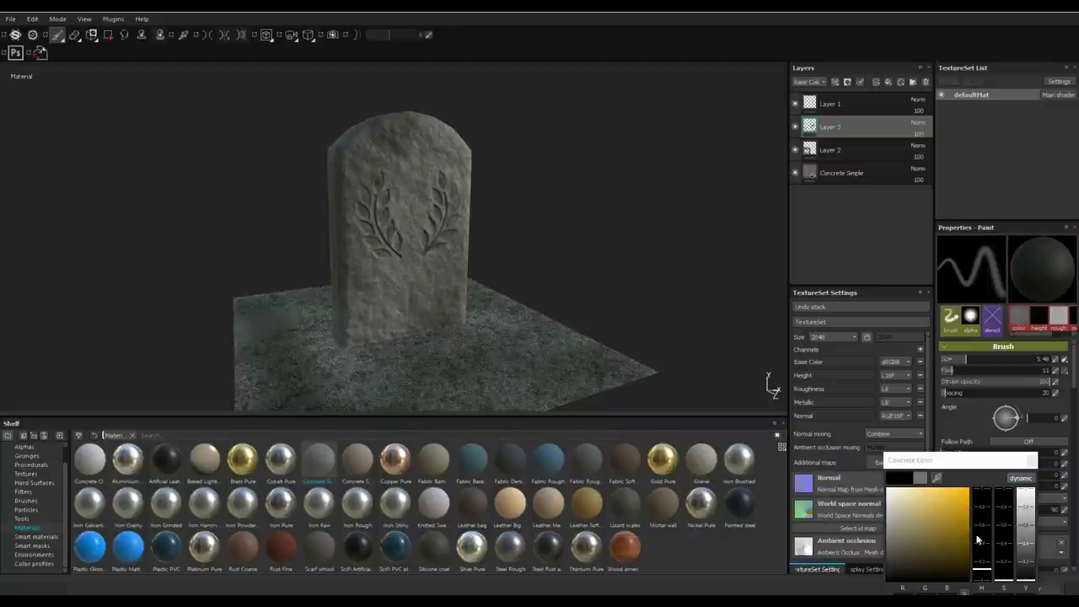
# - Paint faint green moss along the tombstone's upper-left edge with a large brush at flow 13
pyautogui.click(983, 529)
pyautogui.moveTo(961, 531)
pyautogui.mouseDown()
pyautogui.moveTo(955, 518)
pyautogui.moveTo(959, 548)
pyautogui.mouseUp()
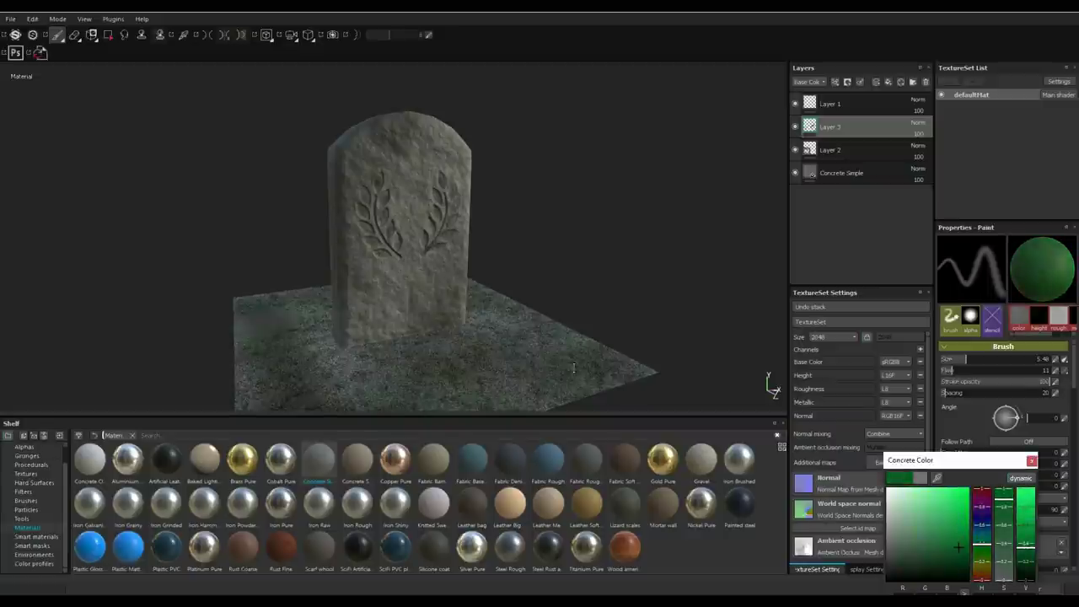
pyautogui.rightClick(392, 186)
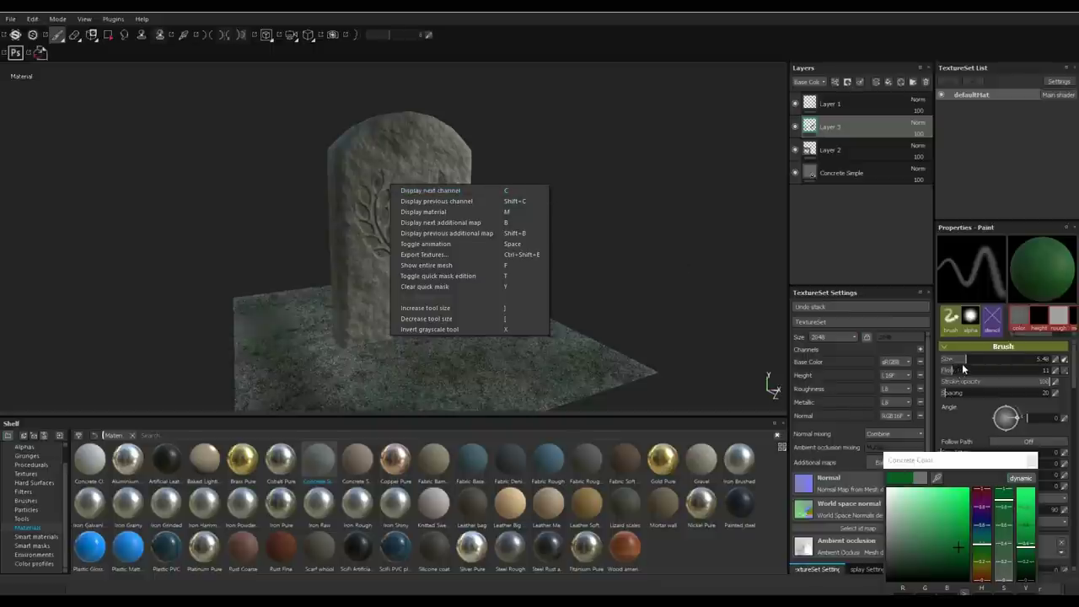
pyautogui.press('Escape')
pyautogui.moveTo(965, 358); pyautogui.dragTo(1003, 358)
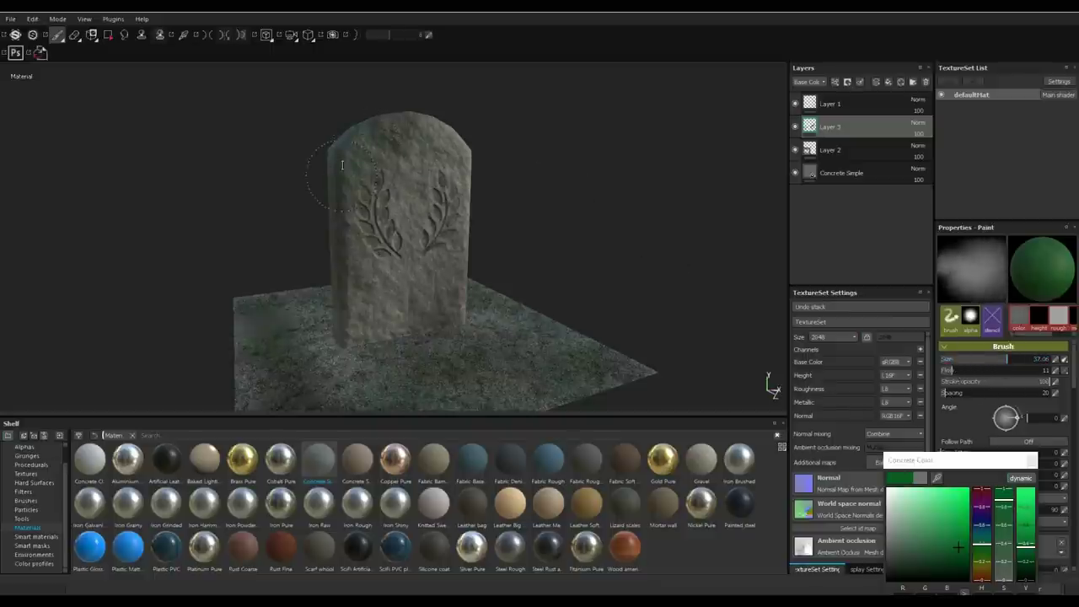
pyautogui.moveTo(357, 140)
pyautogui.mouseDown()
pyautogui.moveTo(333, 165)
pyautogui.moveTo(352, 183)
pyautogui.moveTo(658, 245)
pyautogui.moveTo(632, 242)
pyautogui.moveTo(640, 284)
pyautogui.moveTo(674, 291)
pyautogui.mouseUp()
pyautogui.moveTo(976, 374)
pyautogui.mouseDown()
pyautogui.moveTo(938, 374)
pyautogui.moveTo(952, 376)
pyautogui.mouseUp()
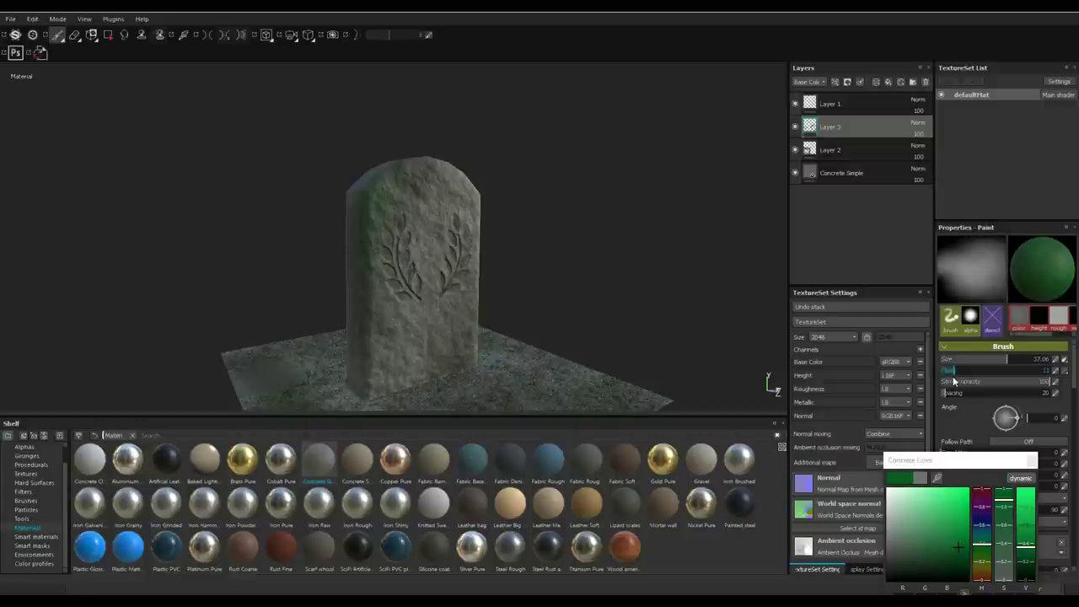
pyautogui.press('ctrl')
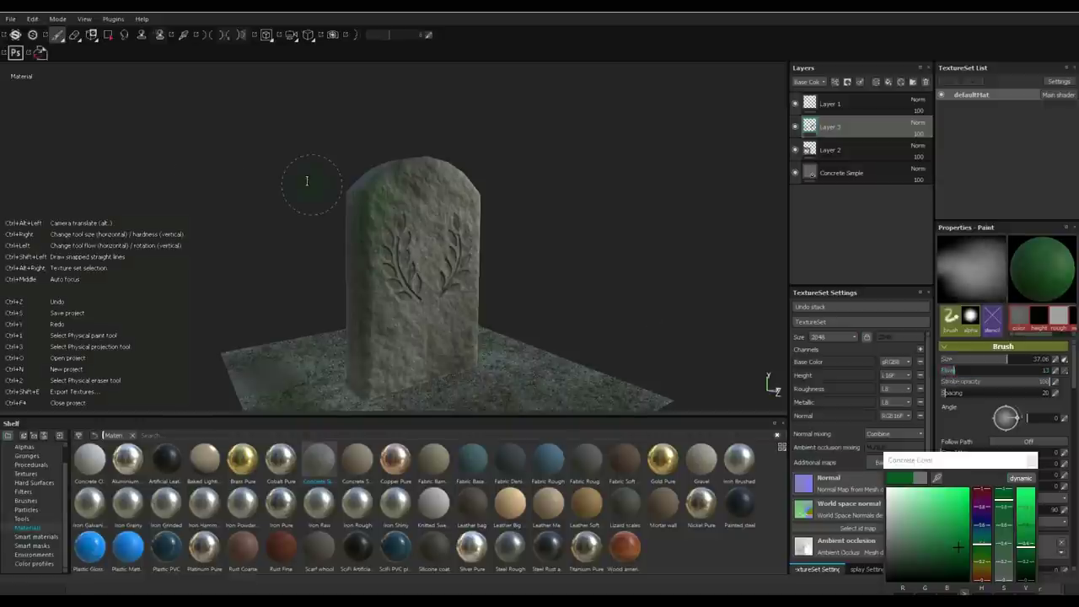
pyautogui.keyDown('alt'); pyautogui.moveTo(325, 180); pyautogui.dragTo(486, 182); pyautogui.keyUp('alt')
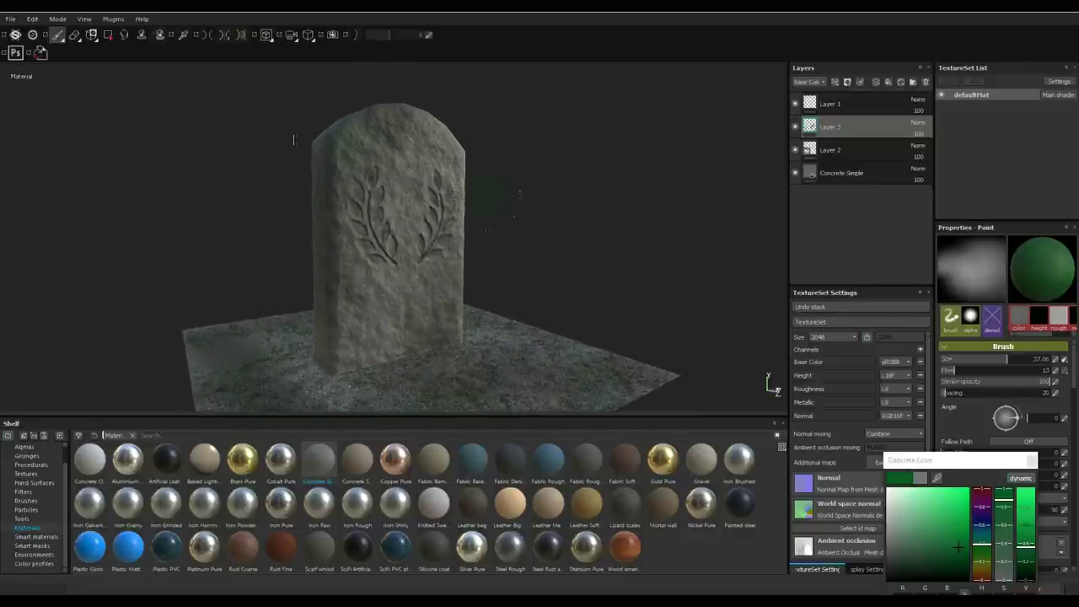
# - Switch to Iray rendering, face the tombstone to the camera and rotate the grassland panorama
pyautogui.click(58, 18)
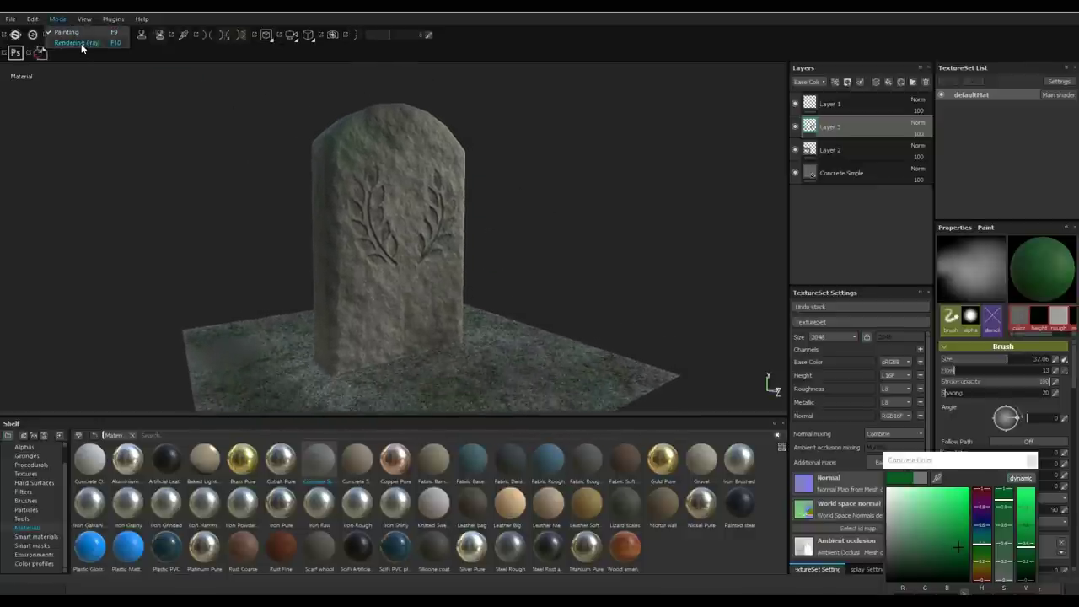
pyautogui.click(81, 43)
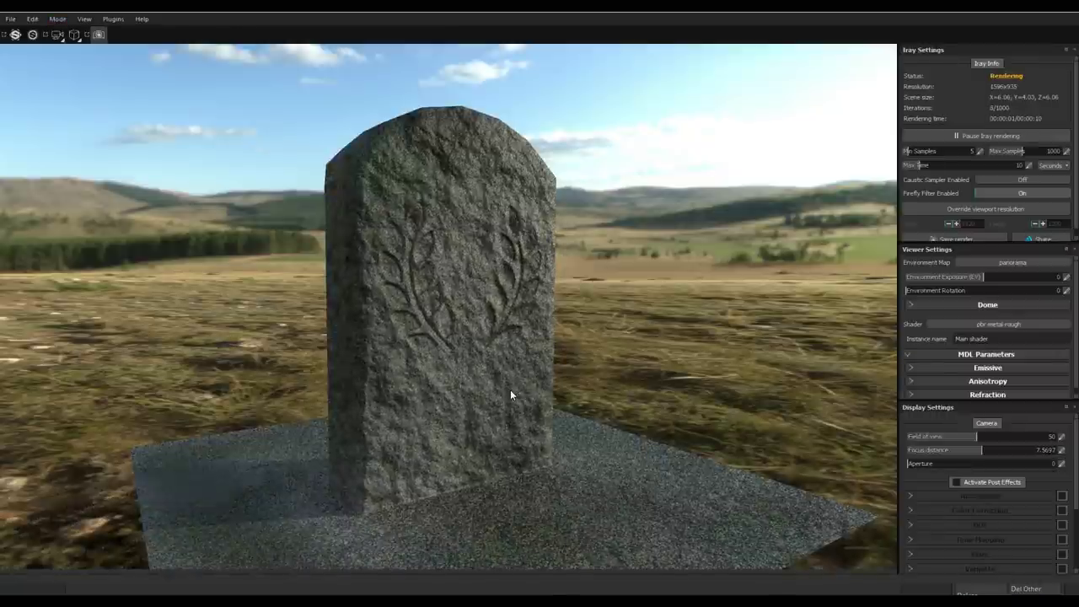
pyautogui.keyDown('alt'); pyautogui.moveTo(698, 415); pyautogui.dragTo(705, 390); pyautogui.keyUp('alt')
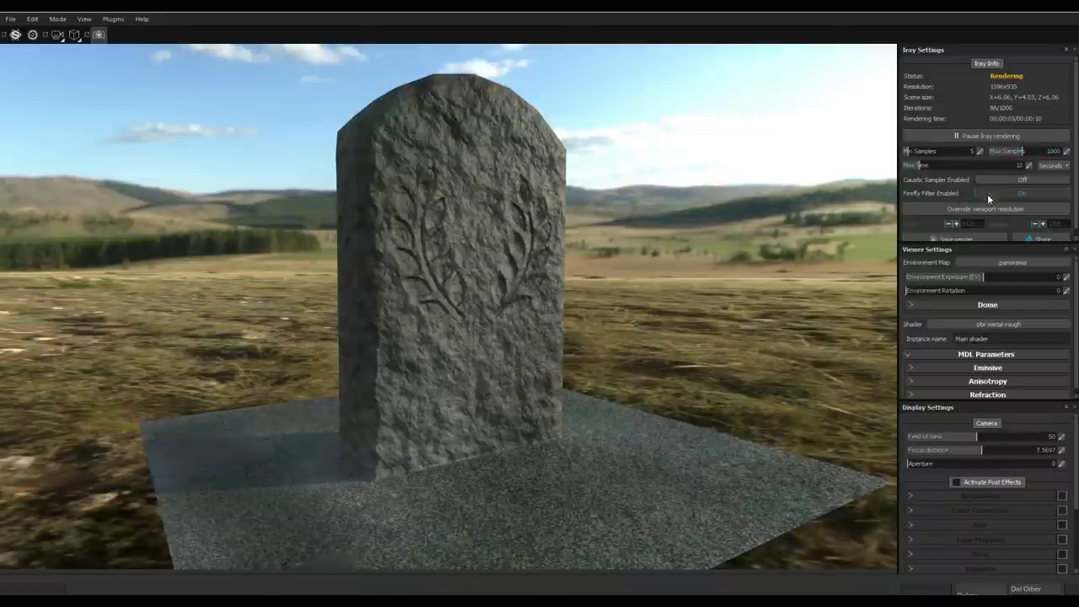
pyautogui.scroll(-1, 987, 203)
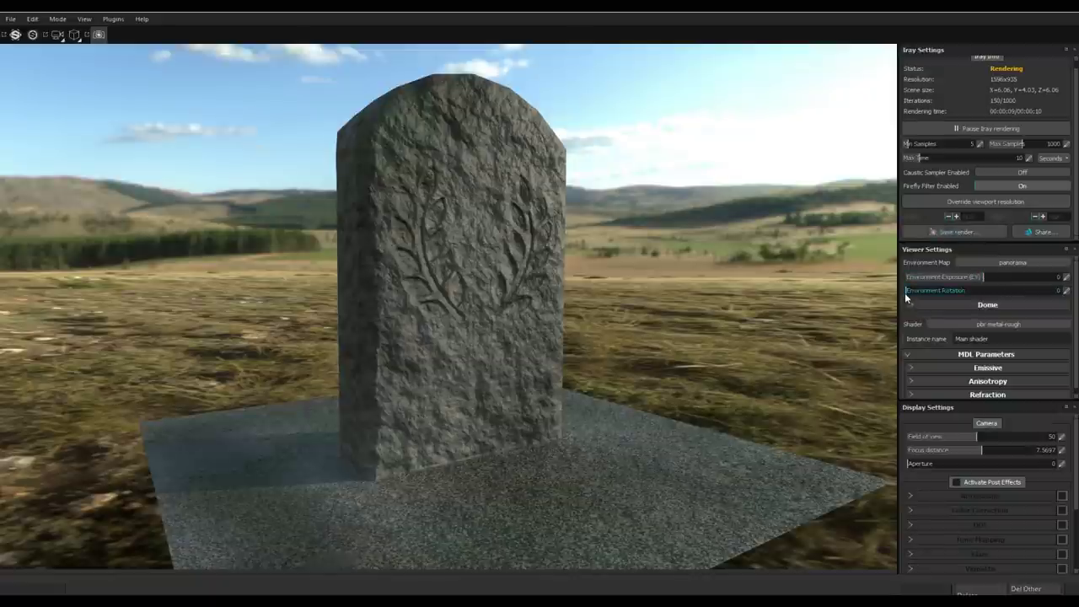
pyautogui.moveTo(907, 290)
pyautogui.mouseDown()
pyautogui.moveTo(1016, 292)
pyautogui.moveTo(897, 290)
pyautogui.mouseUp()
# - Try white and grey flat Dome backdrop colours, then revert to the panorama background
pyautogui.click(910, 305)
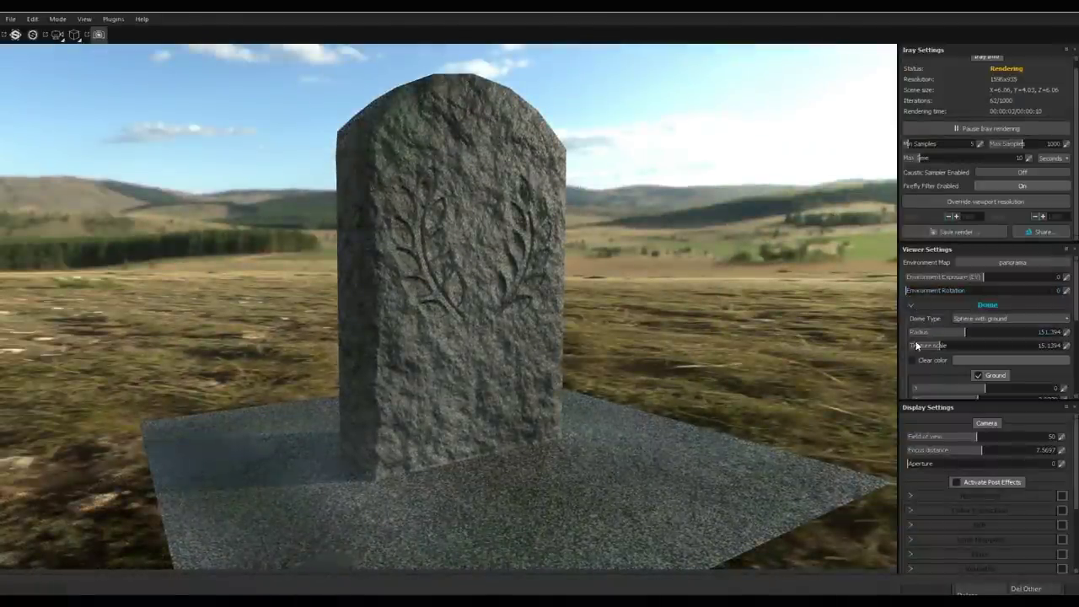
pyautogui.click(913, 362)
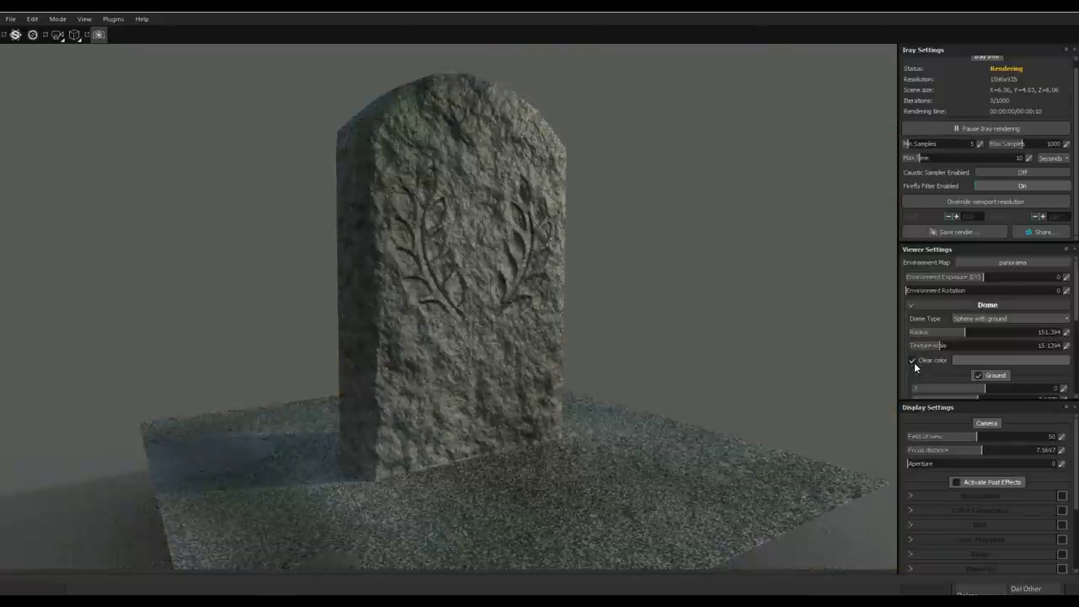
pyautogui.click(978, 360)
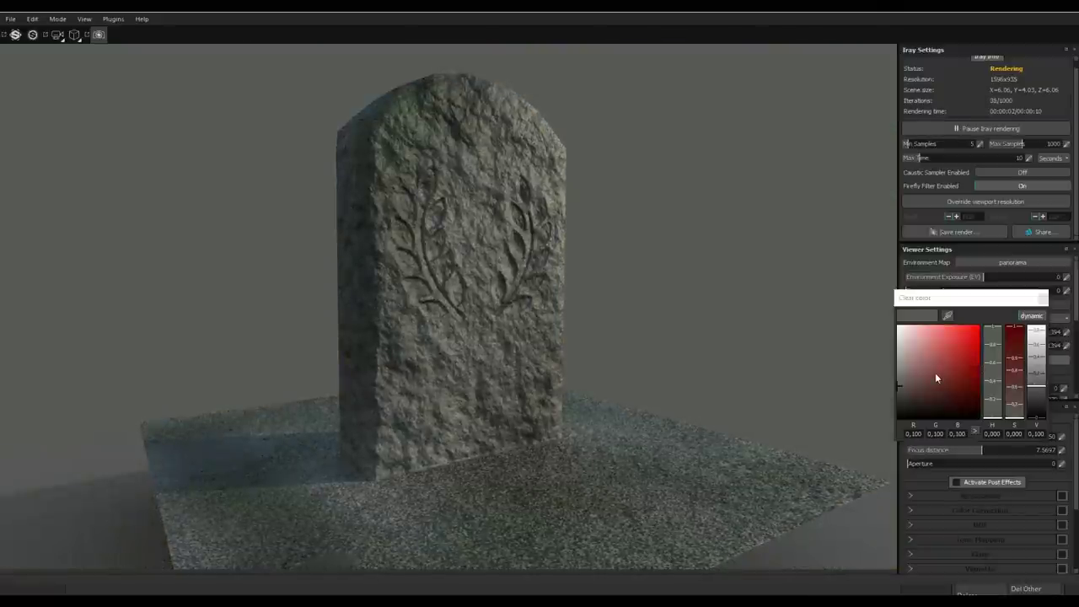
pyautogui.click(897, 332)
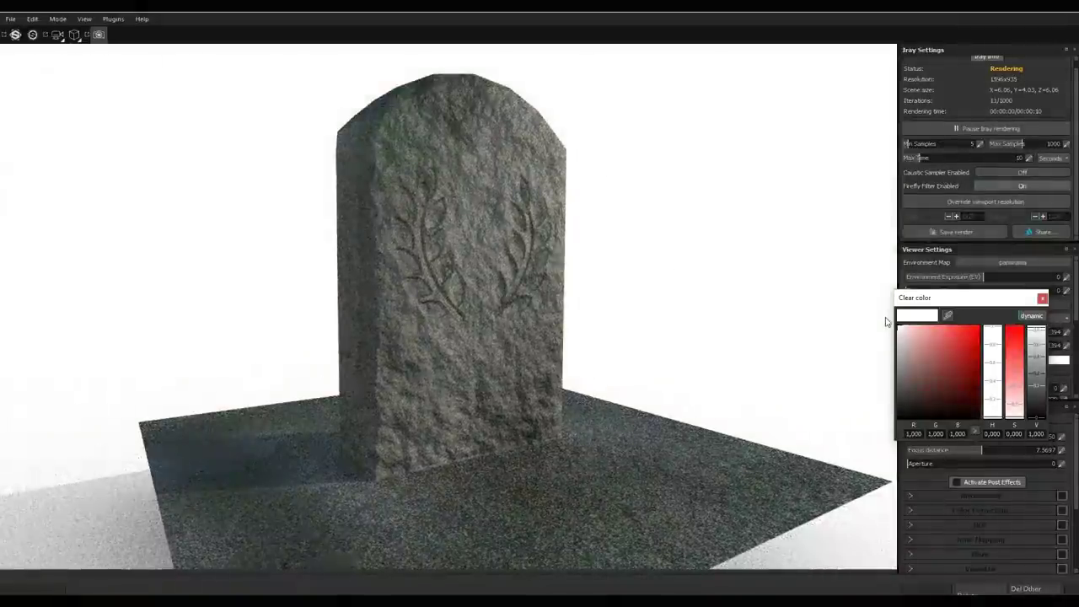
pyautogui.click(897, 328)
pyautogui.click(896, 362)
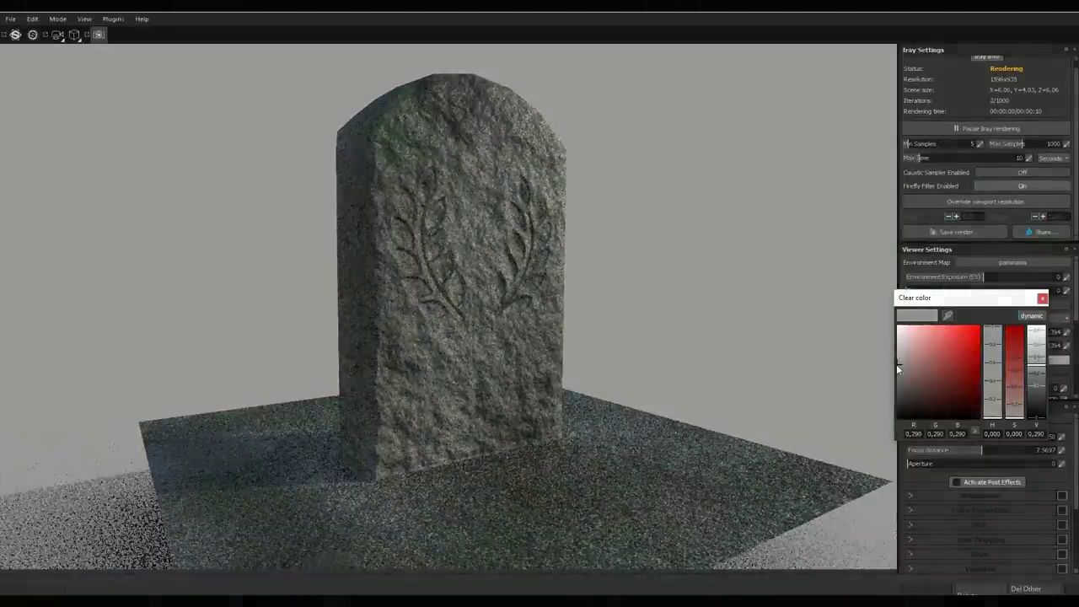
pyautogui.click(1043, 297)
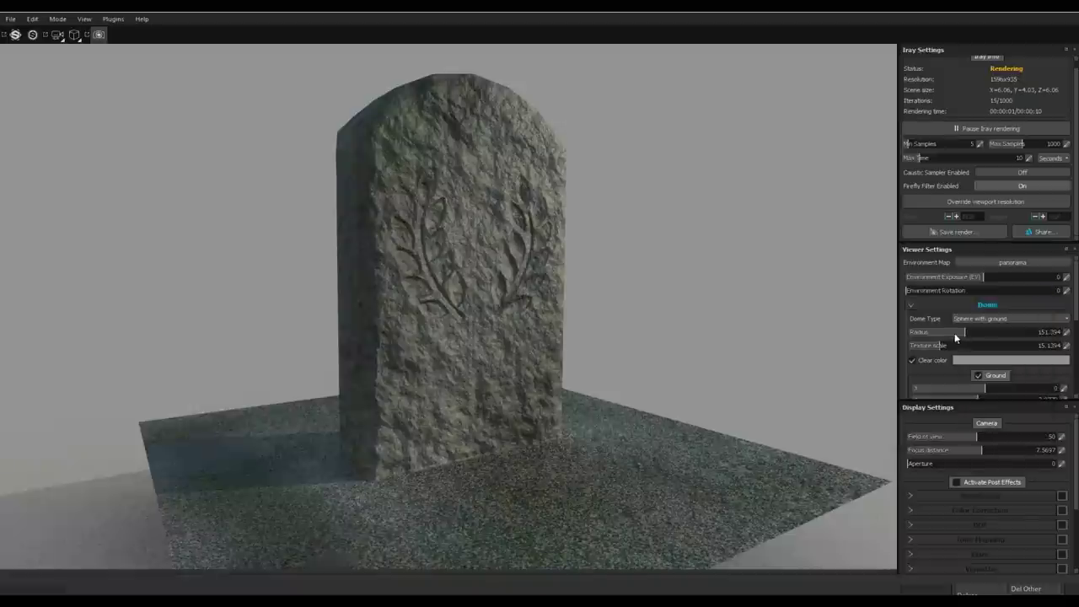
pyautogui.click(911, 360)
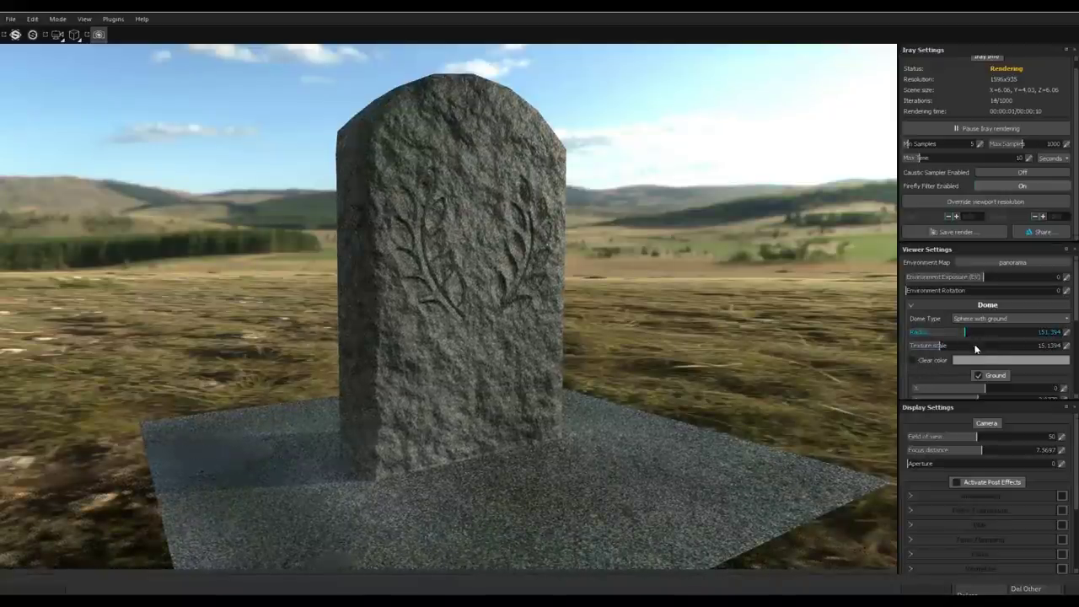